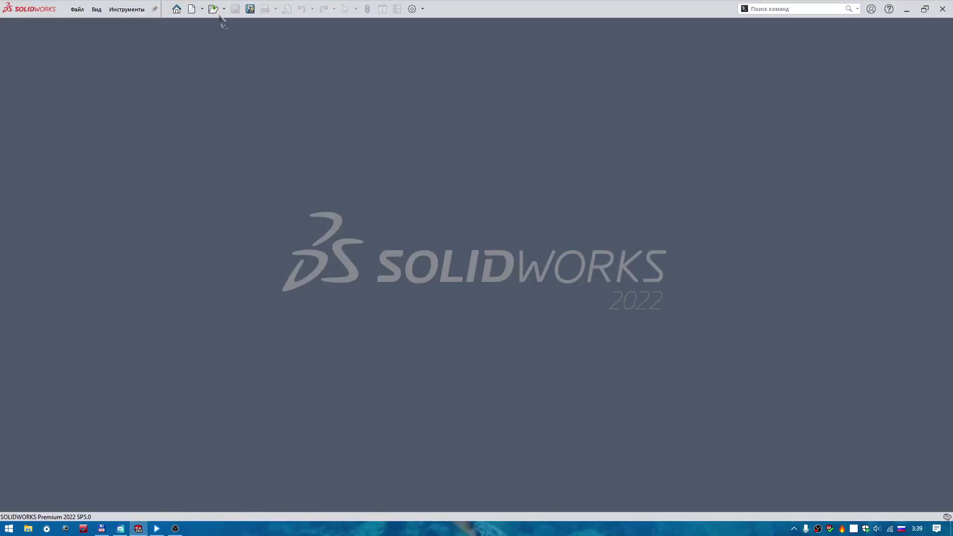
- Open the part 2.SLDPRT from the Recent Documents list
click(223, 11)
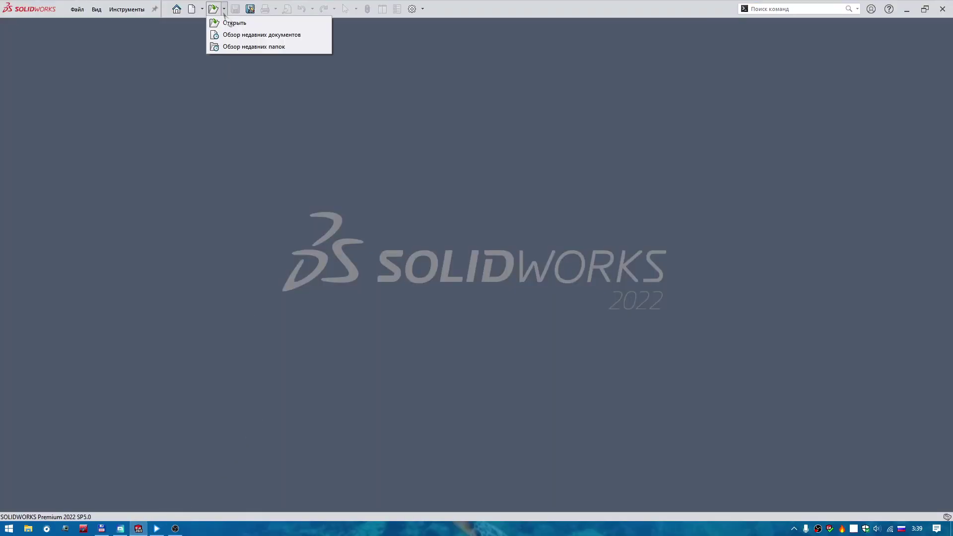
click(231, 35)
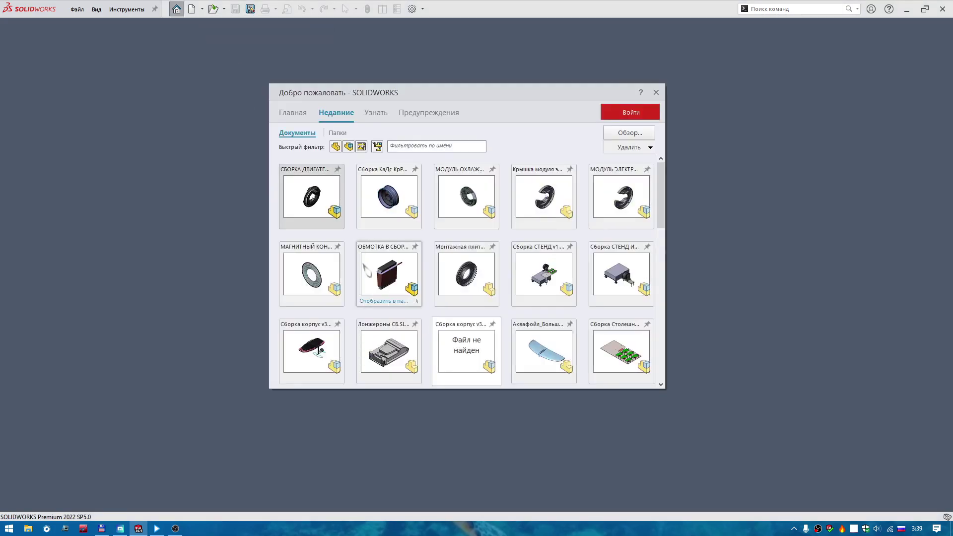
scroll(370, 291, down, 2)
scroll(372, 290, down, 3)
scroll(380, 288, down, 3)
scroll(386, 287, down, 3)
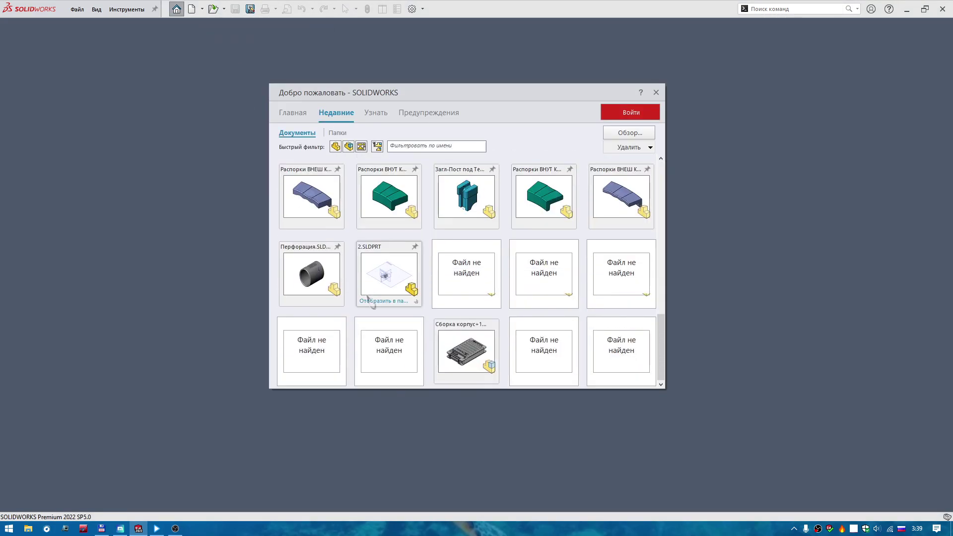
click(387, 286)
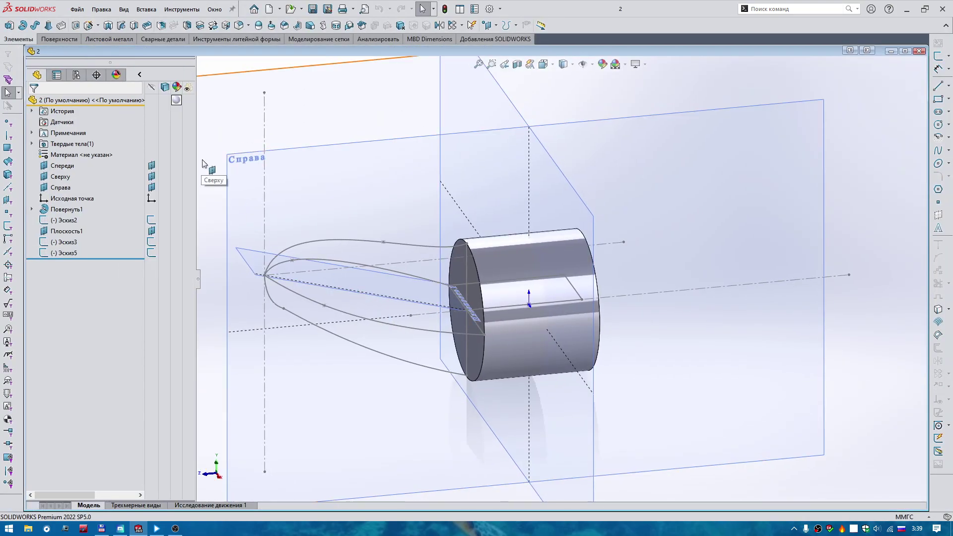
- Hide the Спереди, Сверху and Справа planes, expand Повернуть1, and orbit to an upright view
click(152, 166)
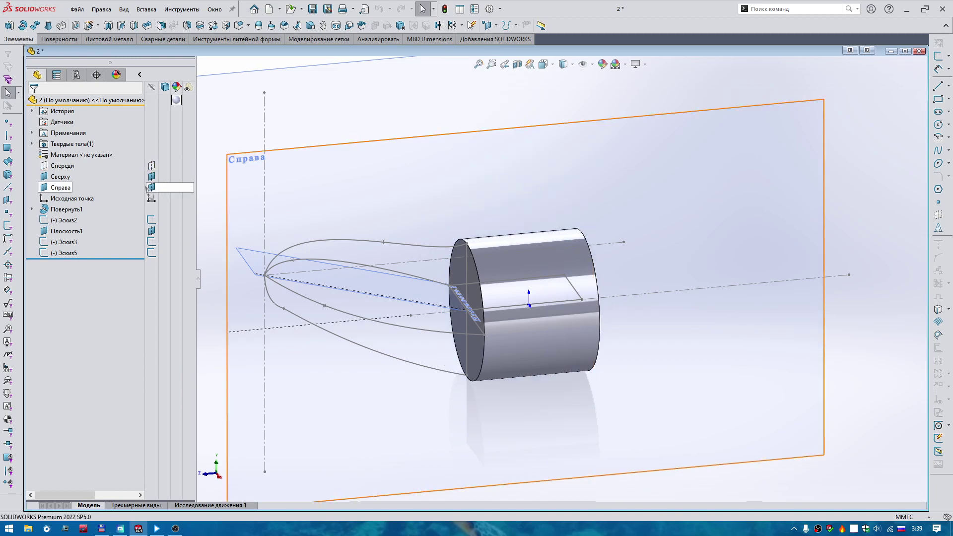
click(151, 187)
click(151, 231)
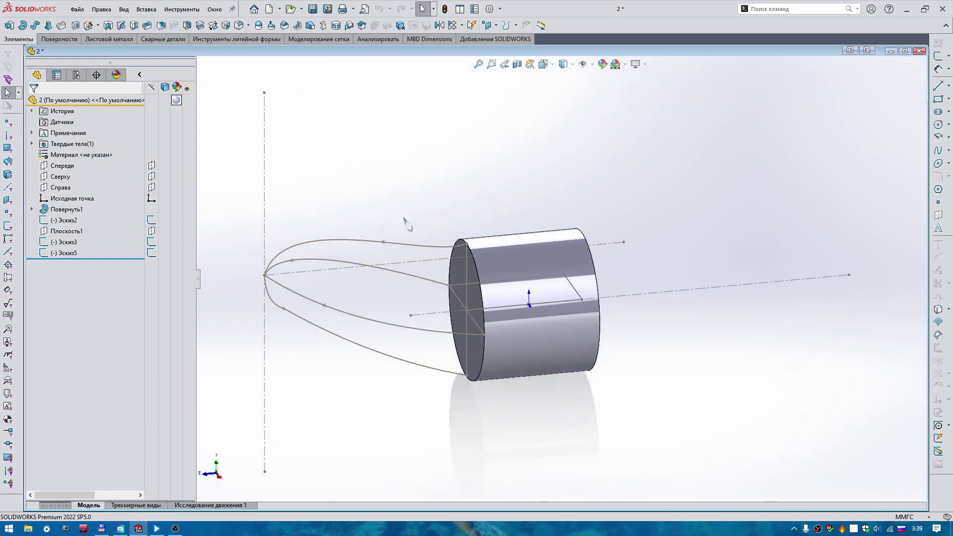
mouse_move(404, 219)
middle_down()
mouse_move(411, 237)
mouse_move(378, 218)
middle_up()
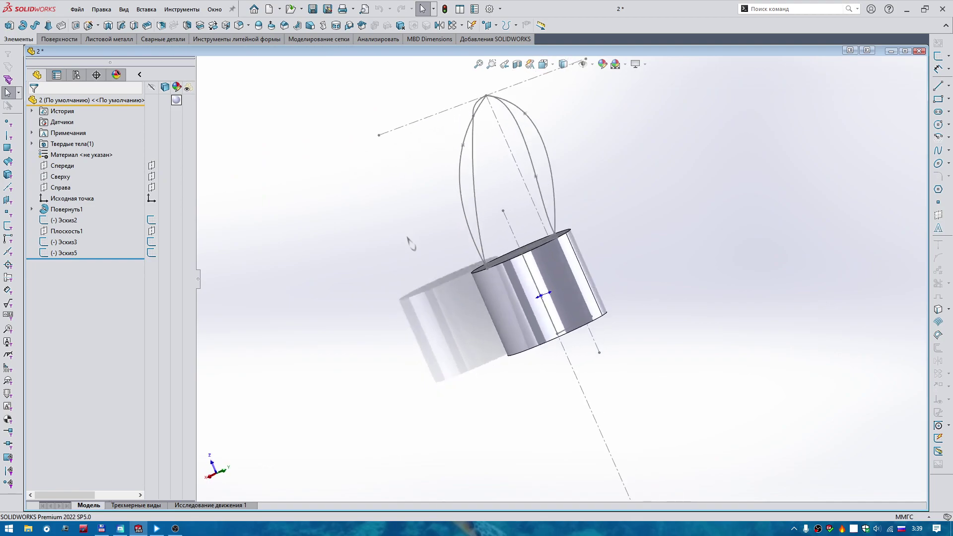
click(32, 209)
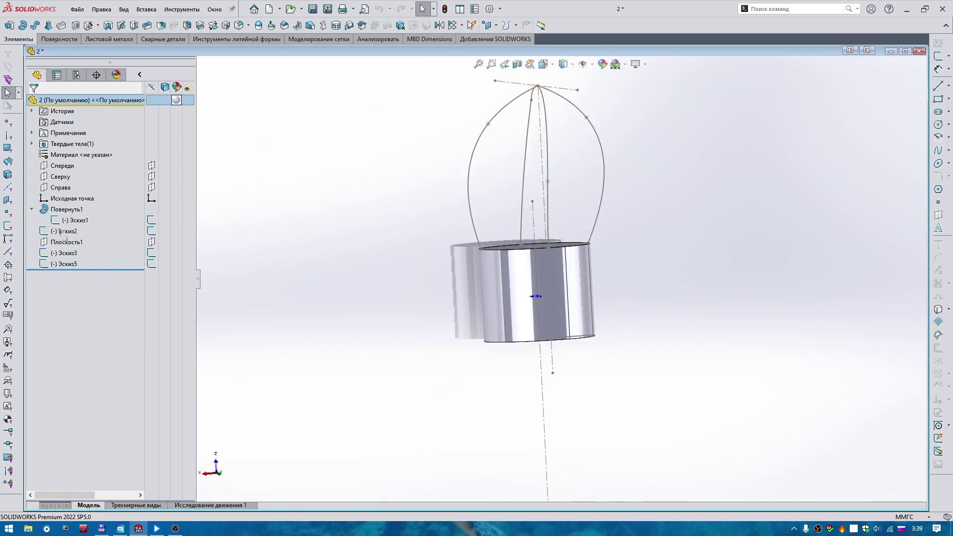
middle_drag(407, 340, 407, 340)
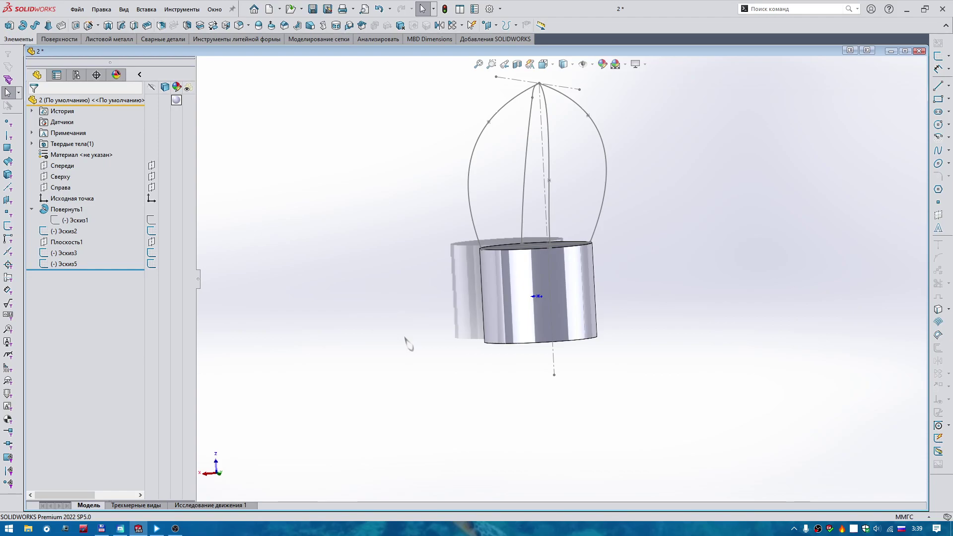
middle_drag(408, 370, 518, 292)
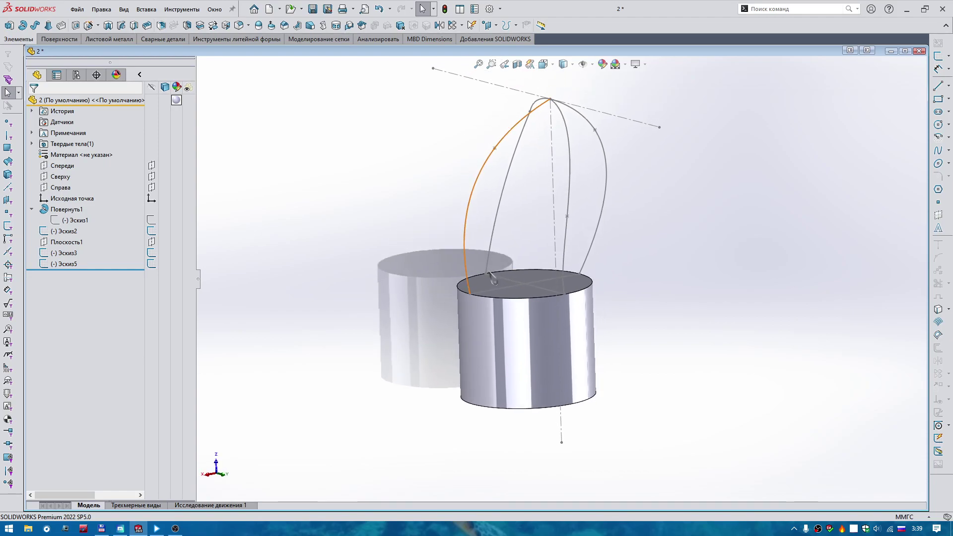
- Edit Эскиз5 and convert its straight base line to construction geometry
click(518, 292)
click(550, 249)
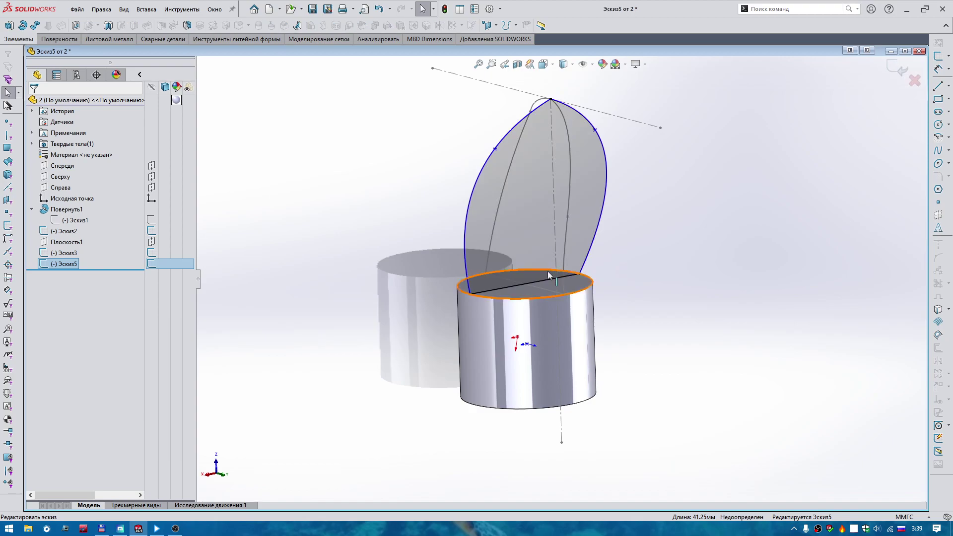
click(519, 285)
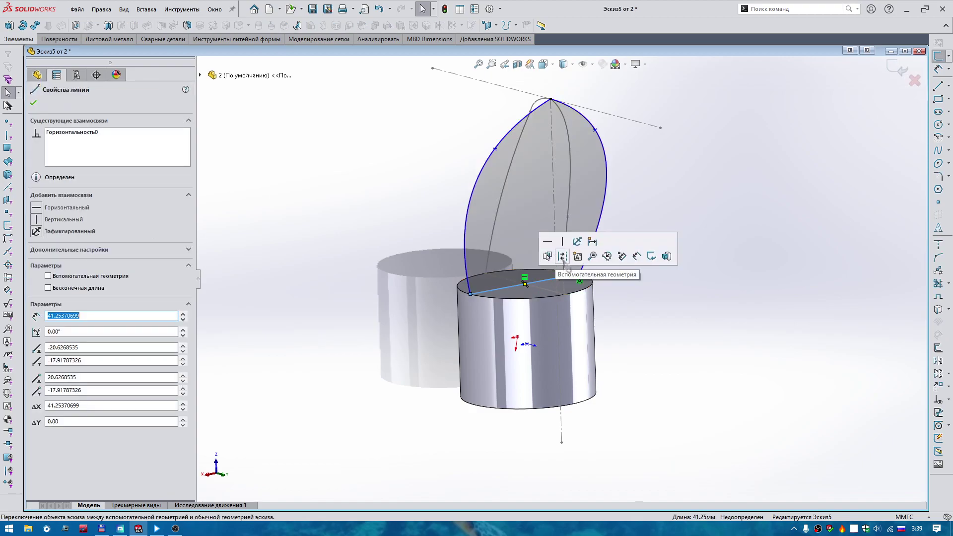
click(565, 259)
- Pierce both spline endpoints of Эскиз5 onto the cylinder's top edge
click(580, 274)
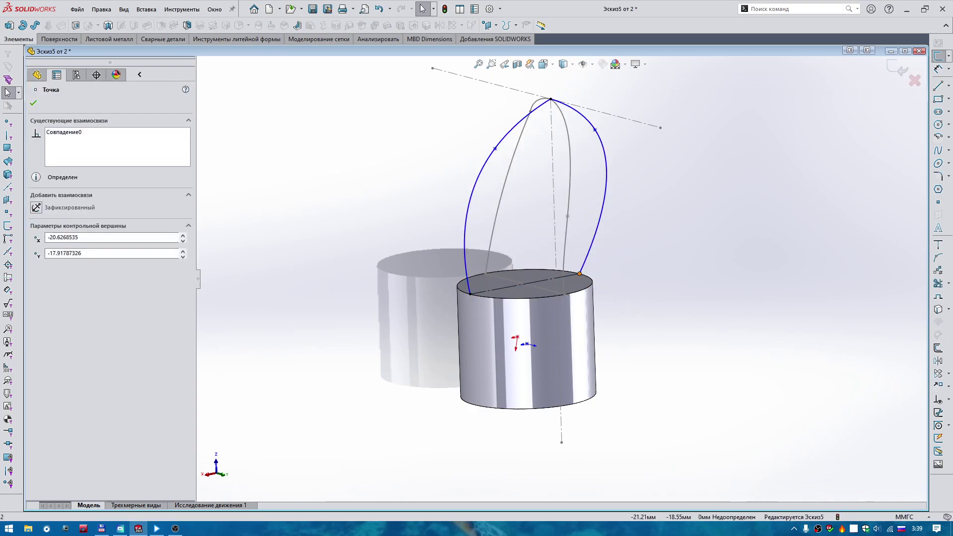
ctrl+click(587, 281)
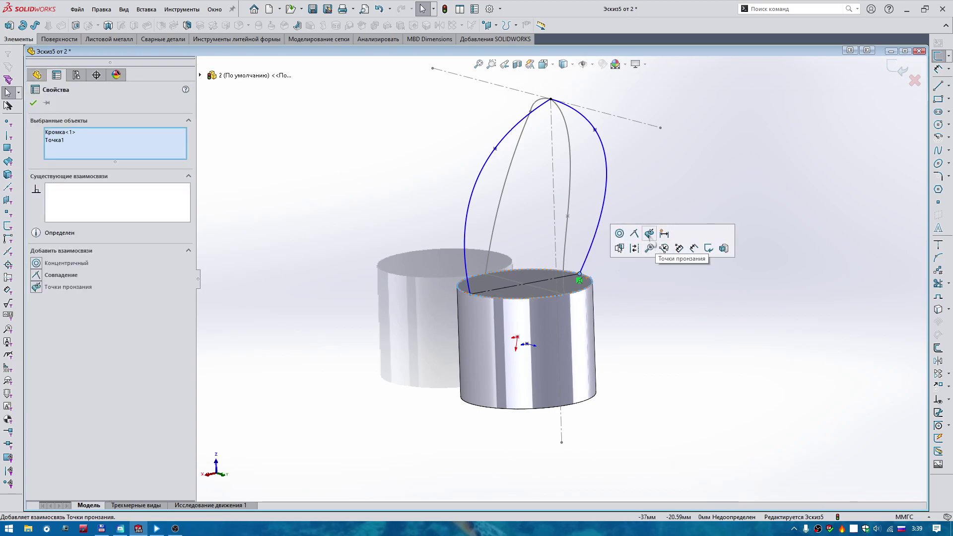
click(650, 234)
click(470, 294)
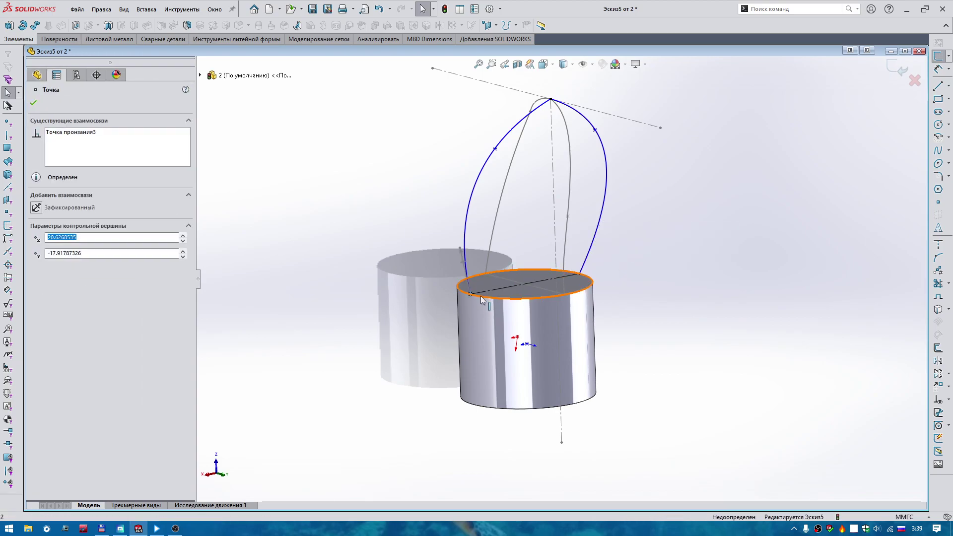
ctrl+click(499, 297)
click(539, 252)
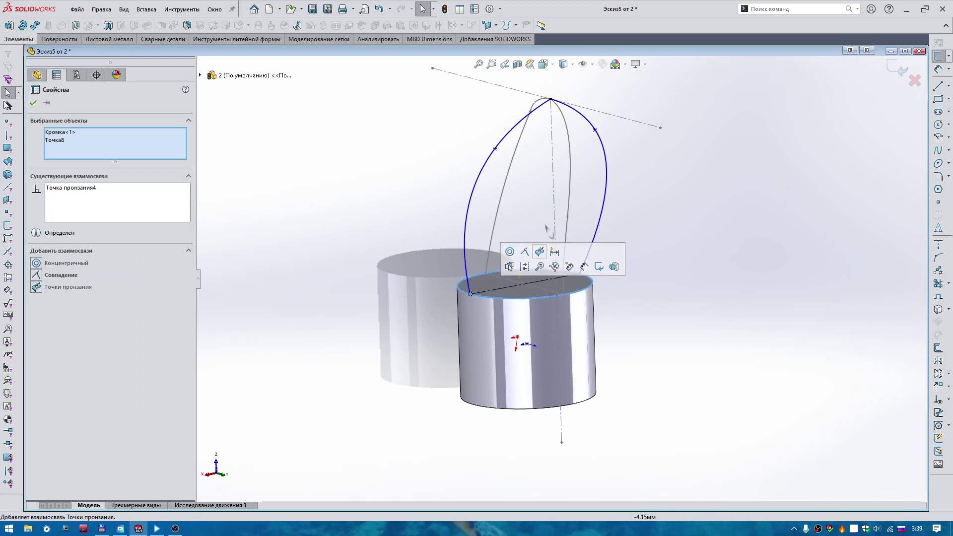
click(65, 252)
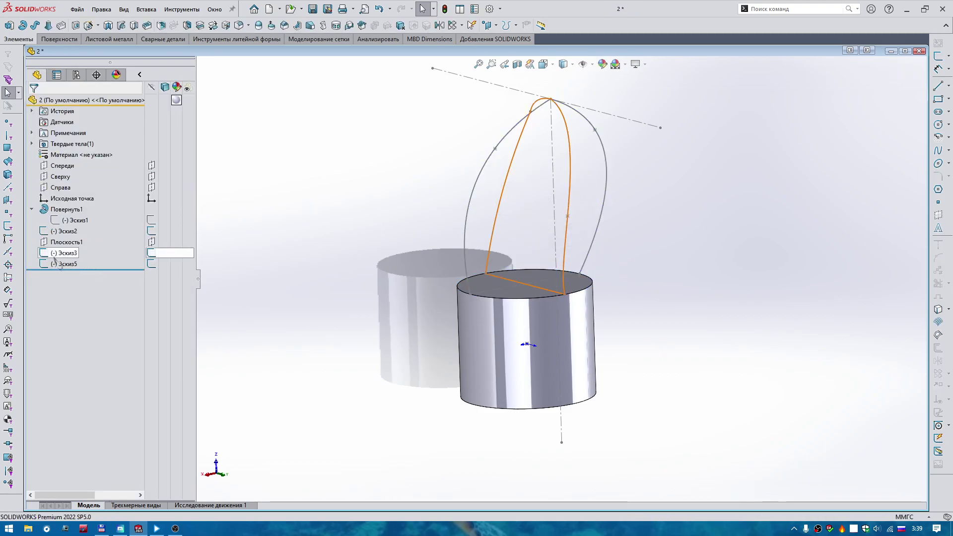
- Edit Эскиз3 and pierce its curve ends onto the cylinder's top circular edge
click(64, 222)
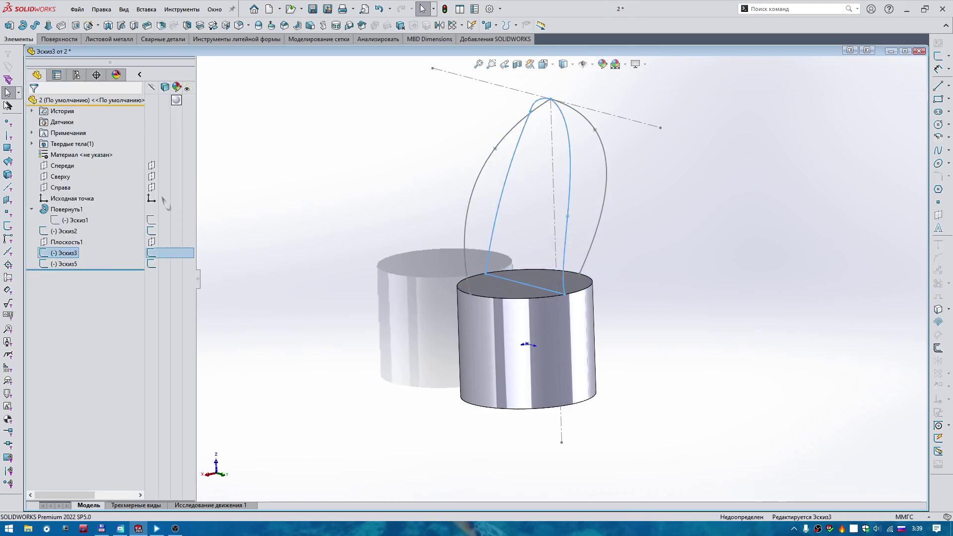
click(486, 275)
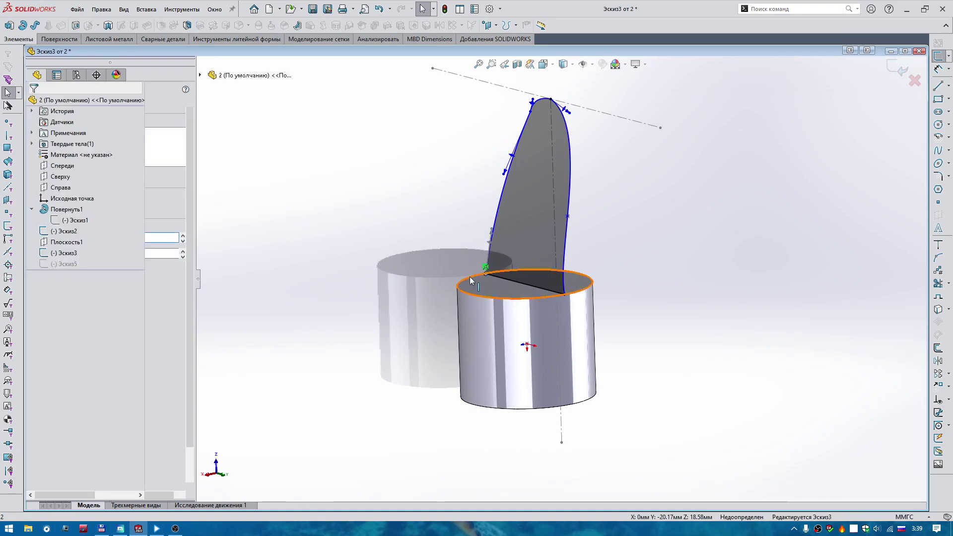
click(544, 234)
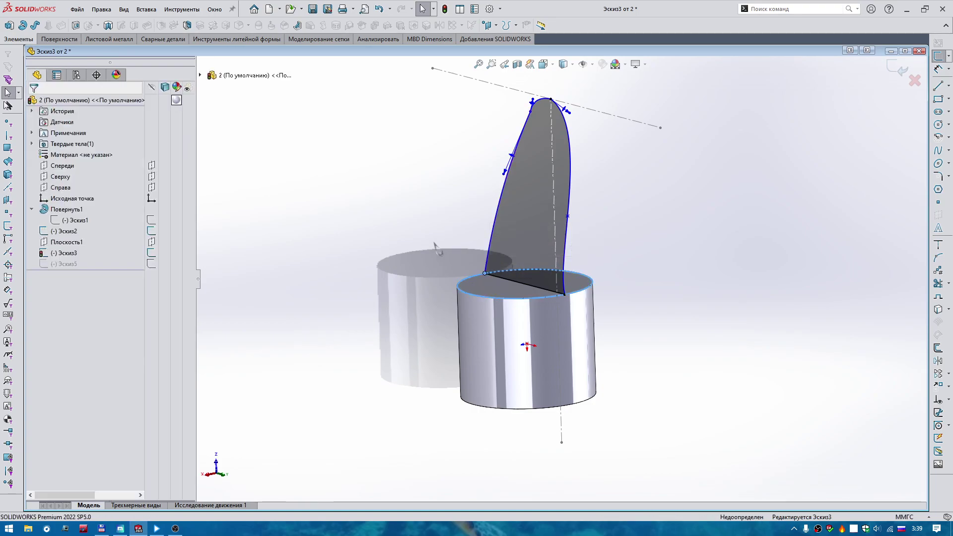
click(531, 113)
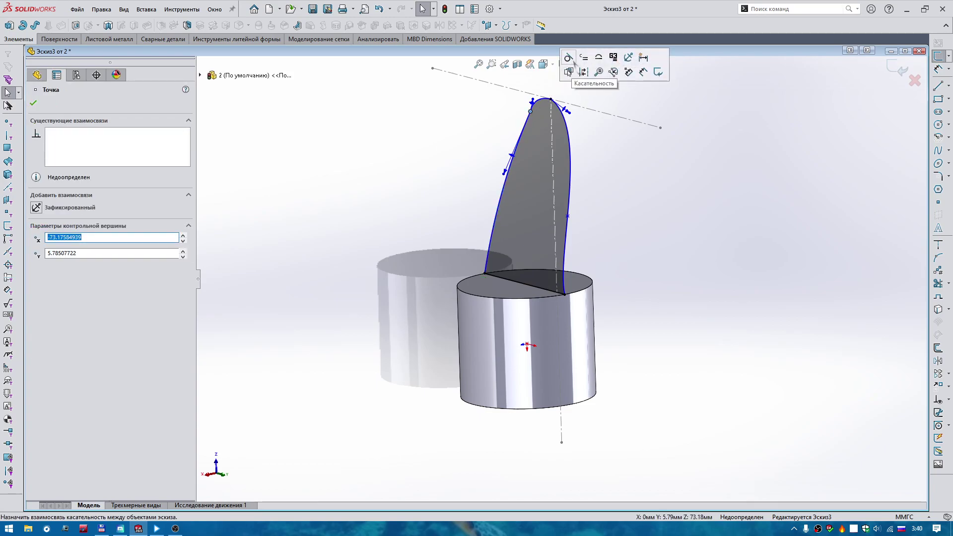
click(465, 127)
click(565, 294)
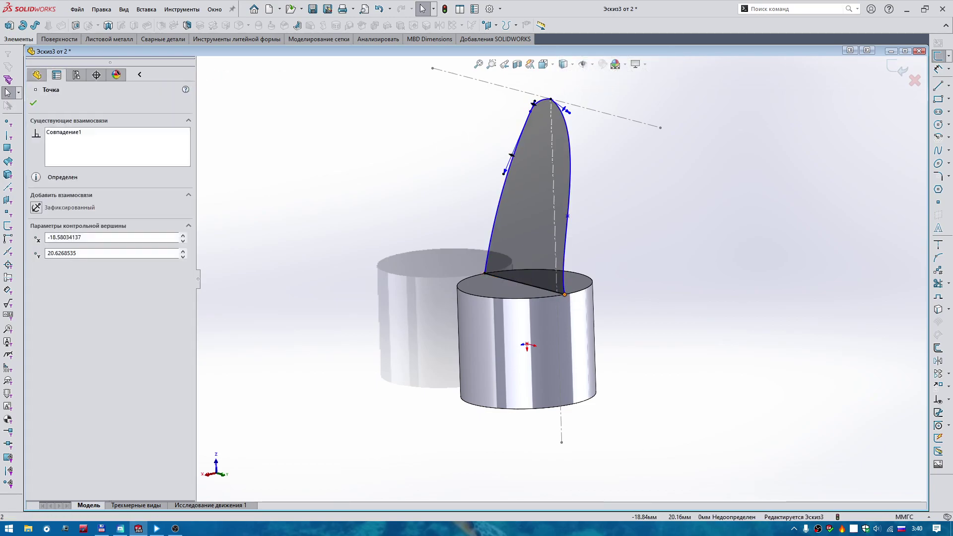
ctrl+click(571, 296)
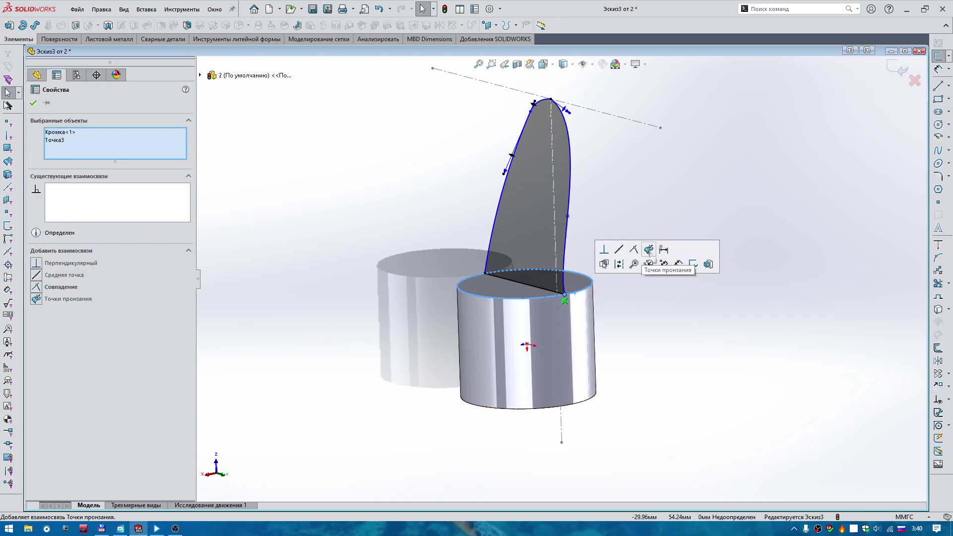
click(648, 250)
click(666, 298)
right_drag(649, 308, 300, 308)
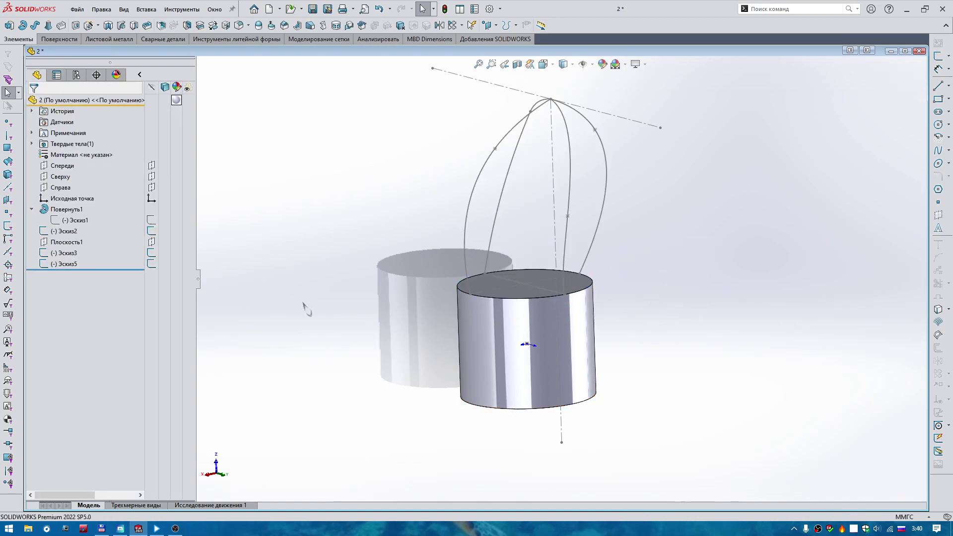
- Reopen Эскиз3, make its straight base line construction geometry, and exit the sketch
click(67, 253)
click(73, 223)
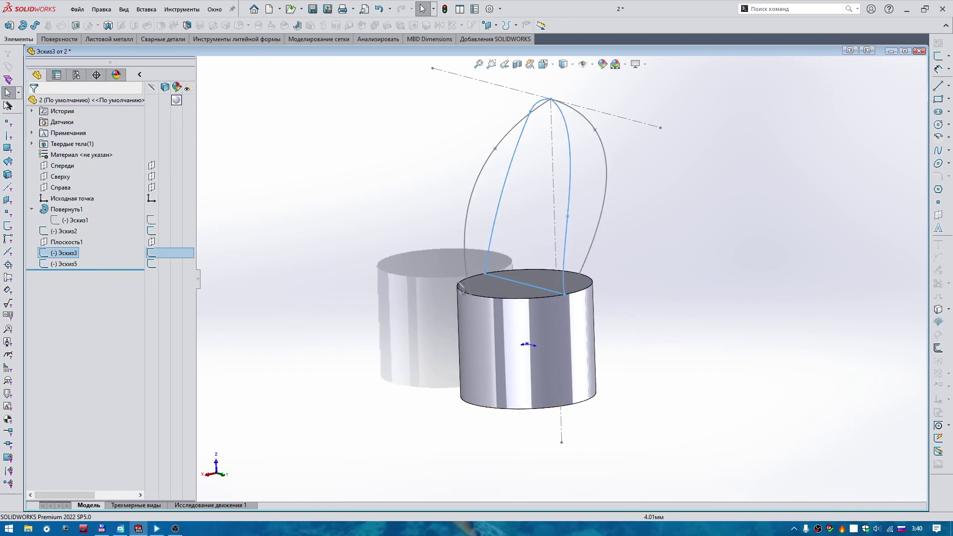
click(501, 278)
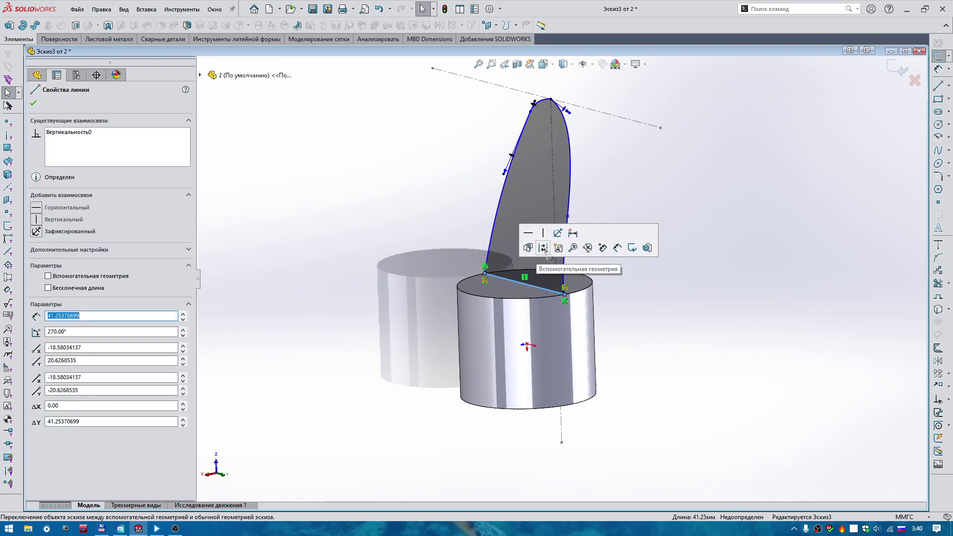
click(547, 249)
click(151, 254)
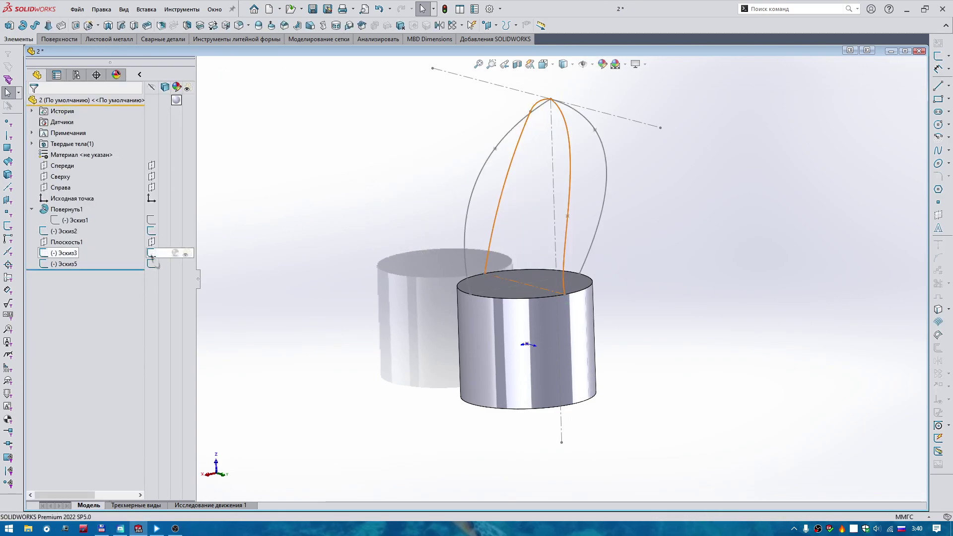
- Start a Boundary Surface using the four bulb curves as profiles
right_drag(255, 223, 254, 221)
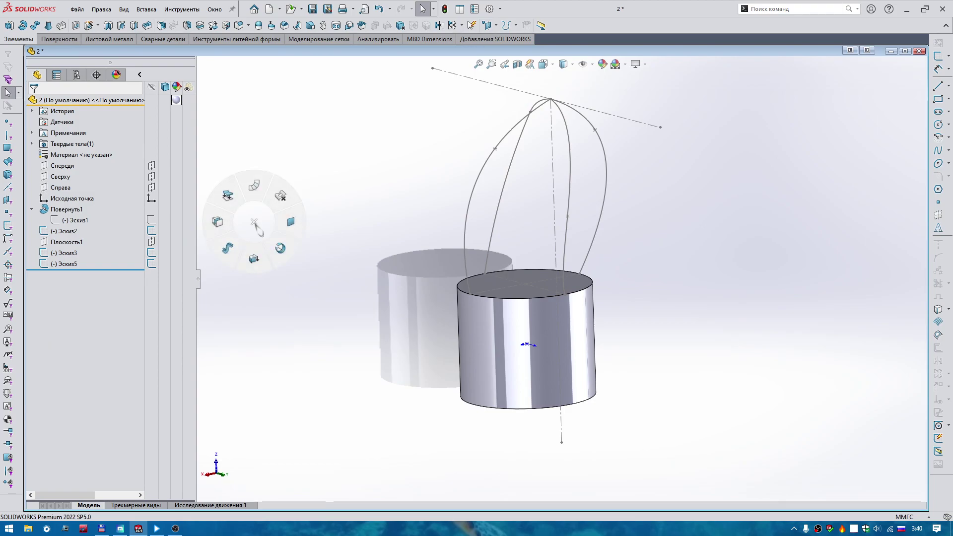
right_drag(215, 229, 172, 226)
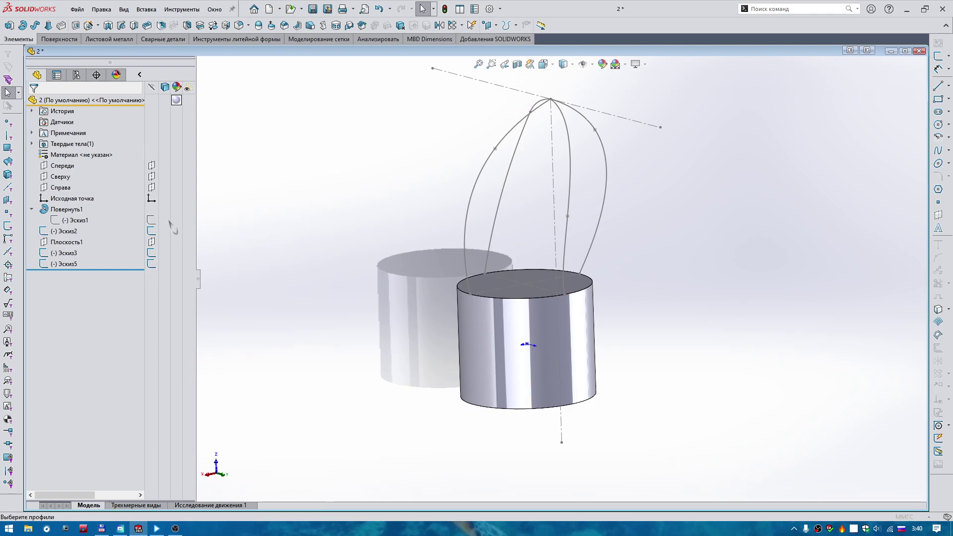
click(486, 166)
right_click(486, 167)
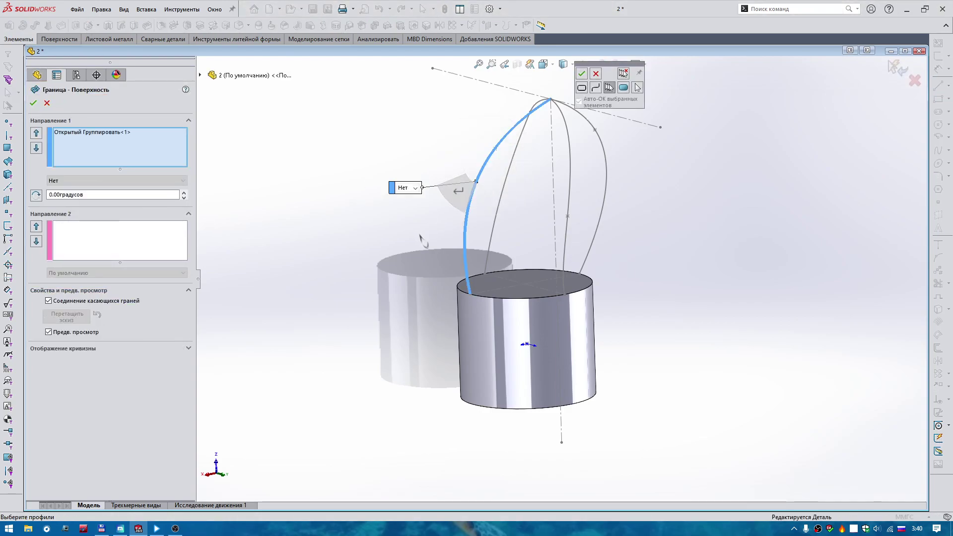
right_click(572, 175)
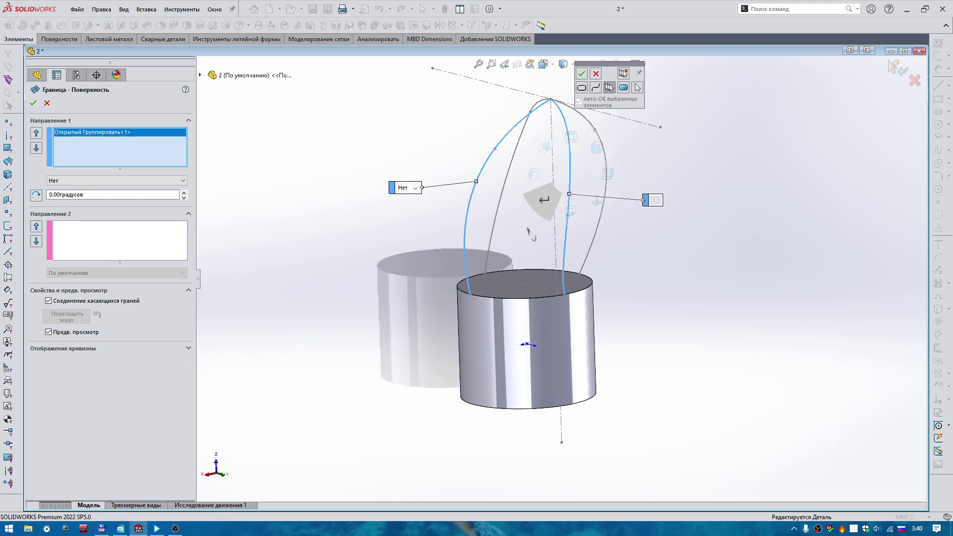
right_click(605, 151)
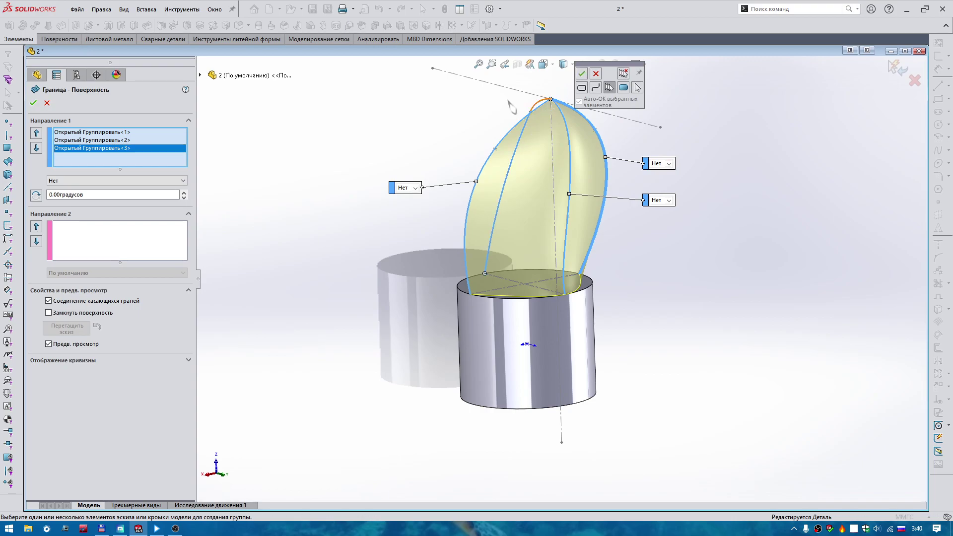
right_click(437, 97)
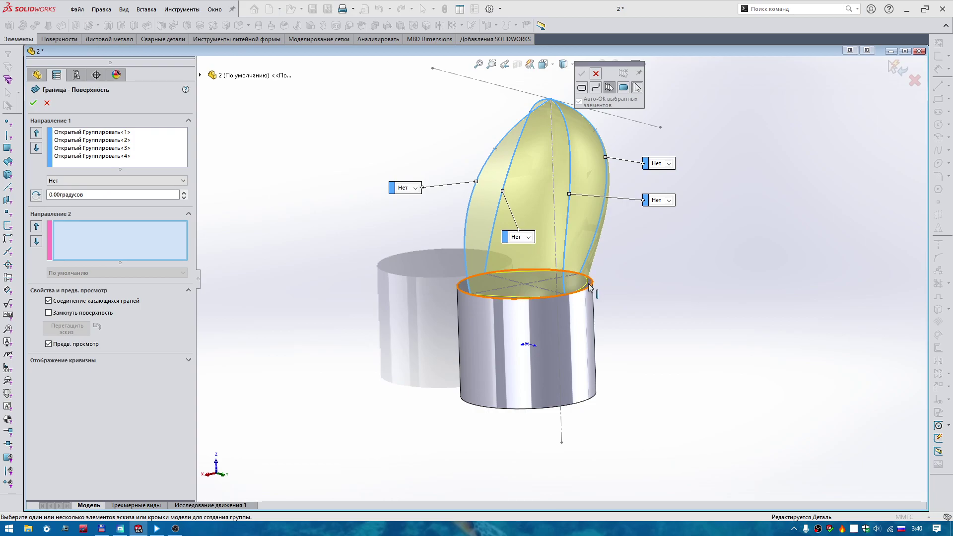
- Enable Close surface, add the cylinder's top rim as the Direction 2 curve, and confirm
click(63, 314)
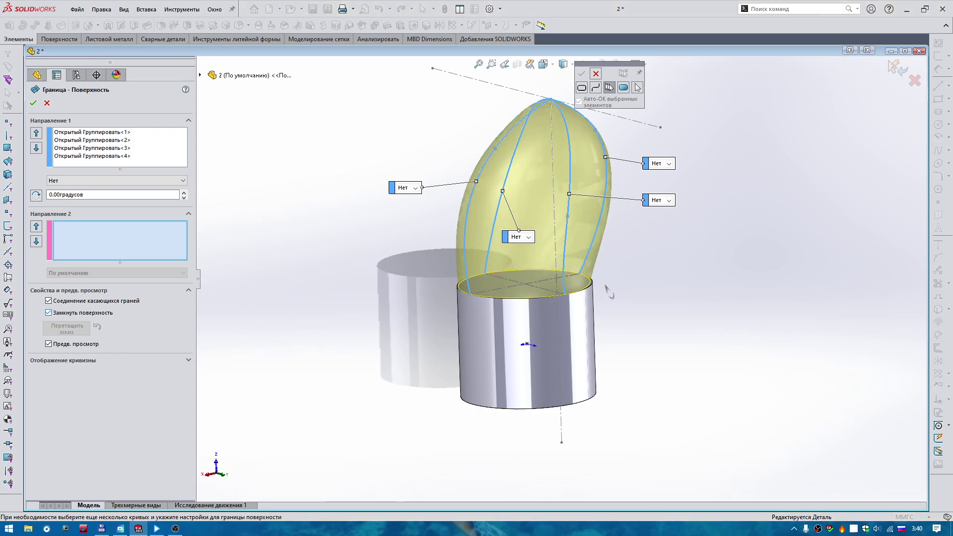
click(588, 288)
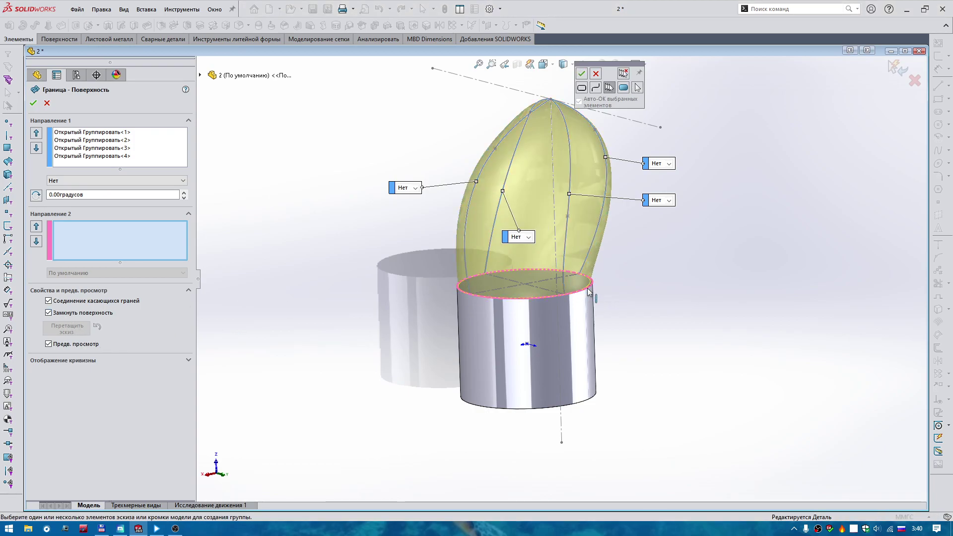
right_click(588, 288)
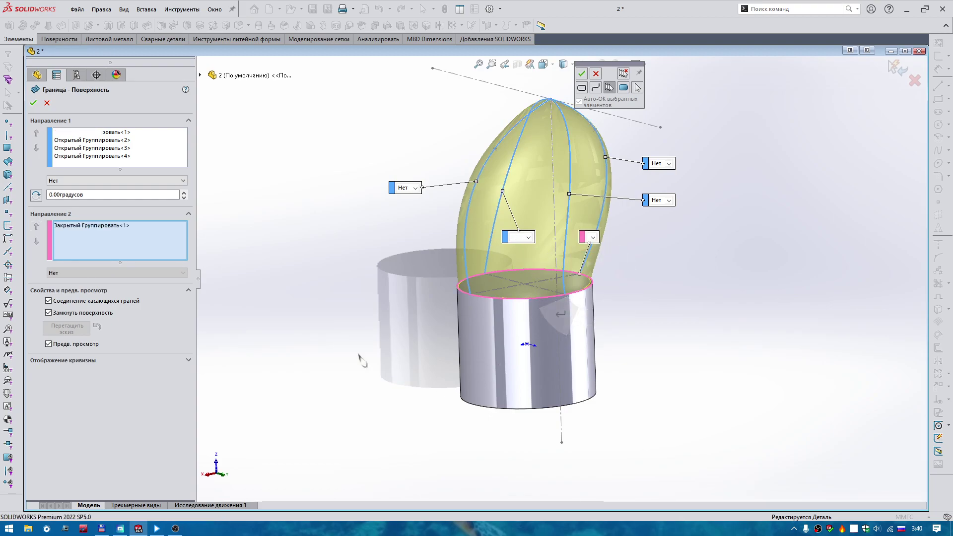
click(33, 103)
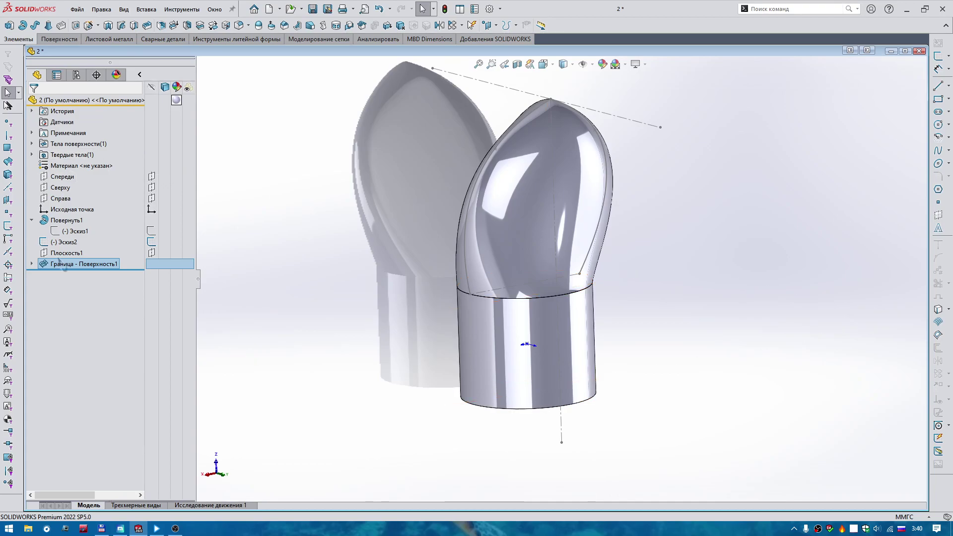
- Expand the boundary sketches and solid bodies in the tree and orbit to the open base
click(31, 221)
click(32, 254)
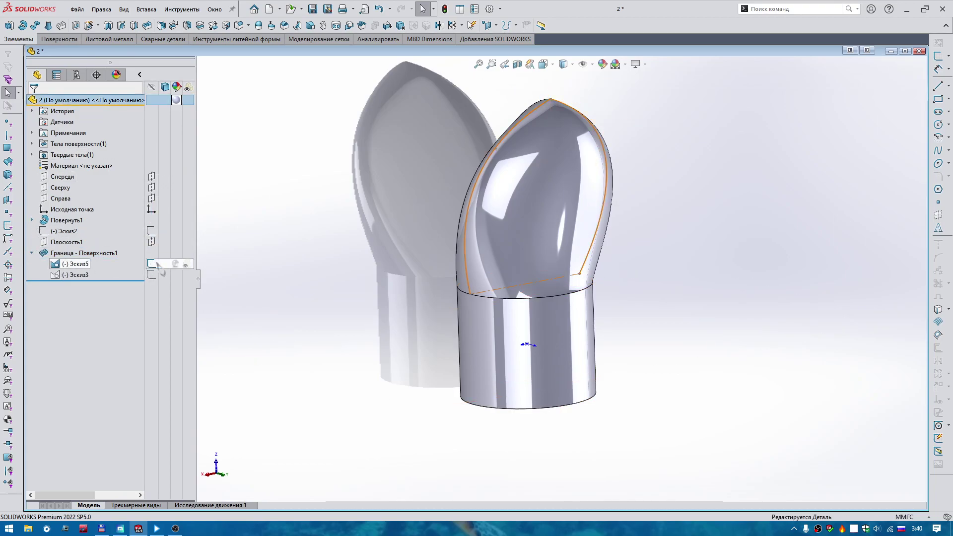
click(32, 154)
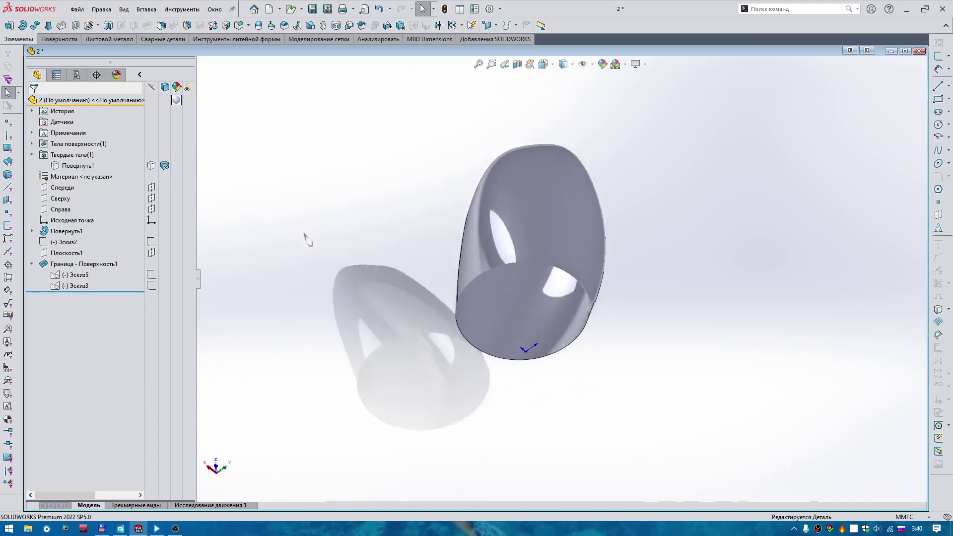
middle_drag(309, 238, 251, 152)
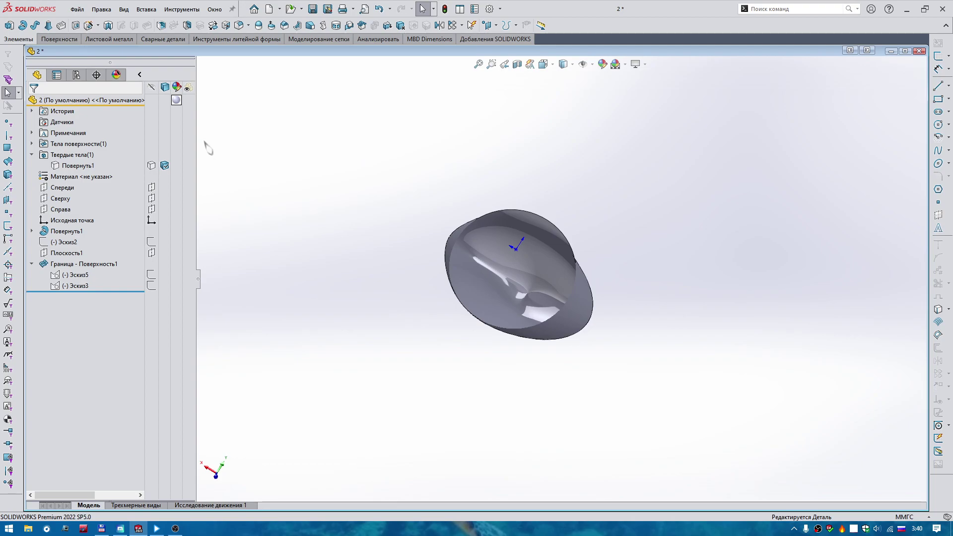
- Cap the open rim with a Filled Surface, merged and created as a solid
click(71, 42)
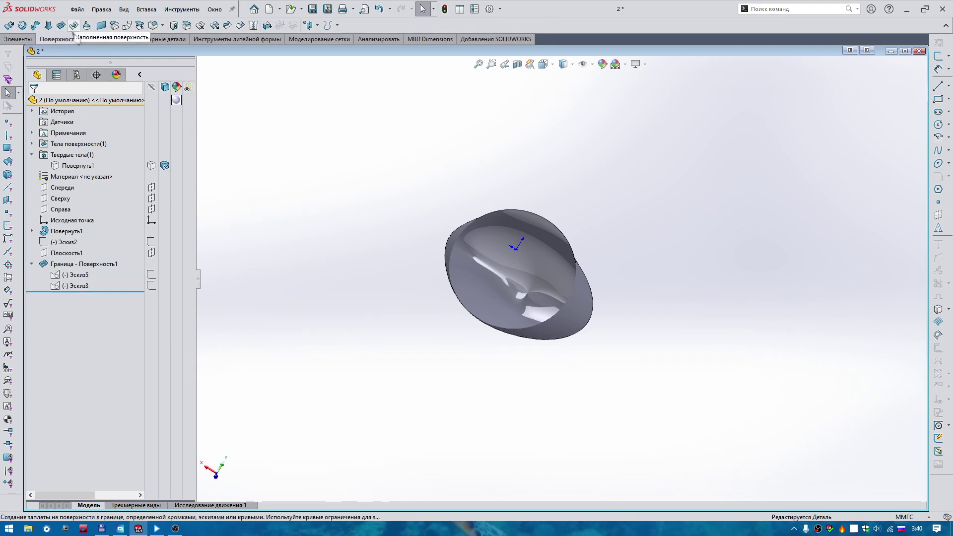
click(73, 25)
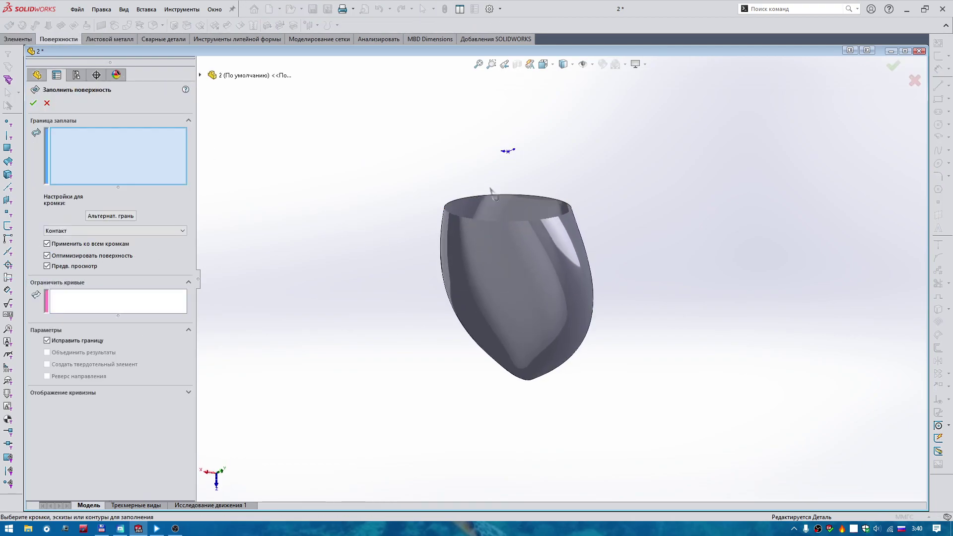
click(495, 195)
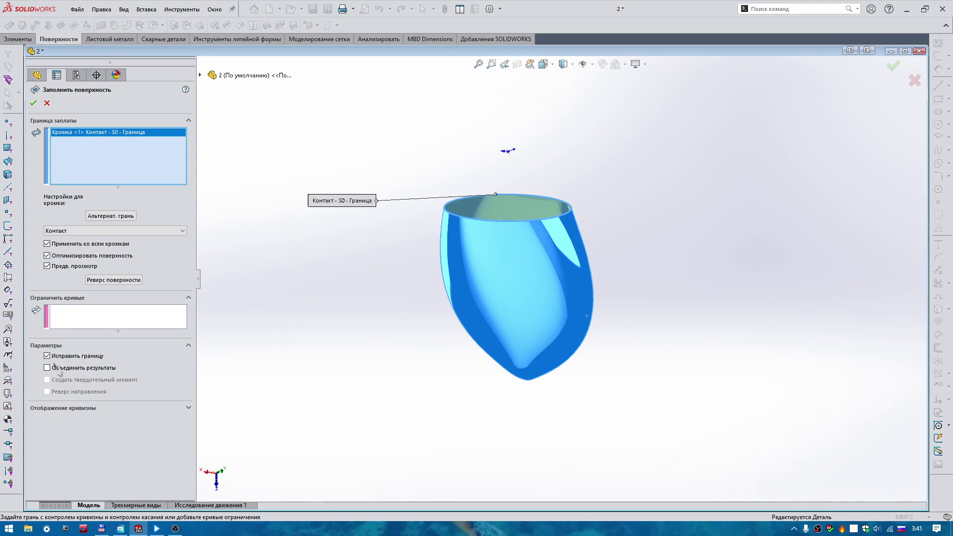
click(33, 103)
key(Down)
key(Down)
key(Down)
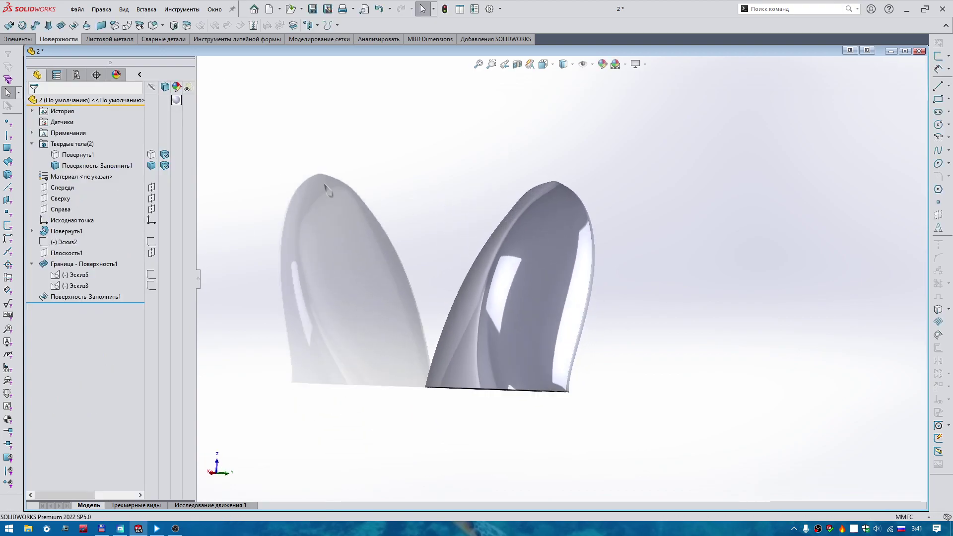
- Combine the revolved cylinder body and the fill body with Add into one solid
key(Left)
key(Left)
key(Left)
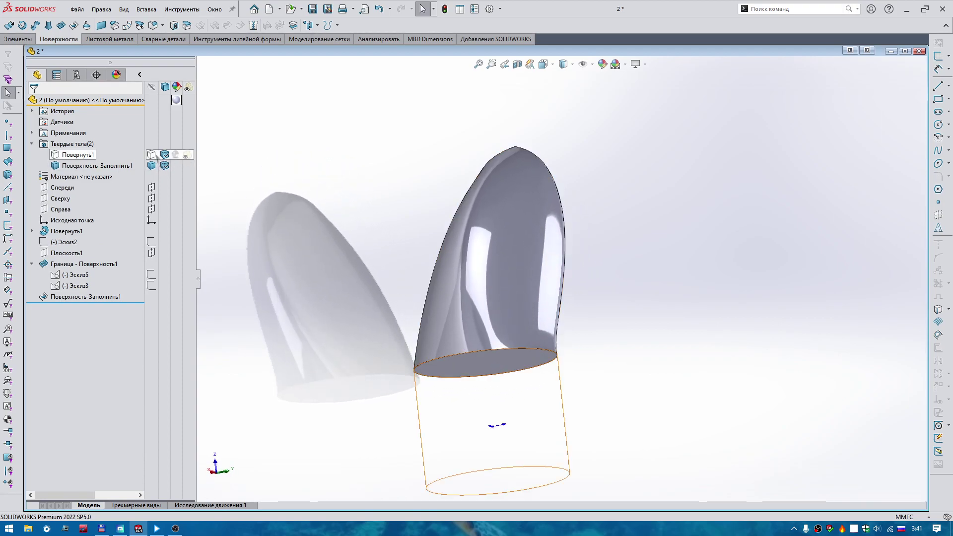
click(78, 155)
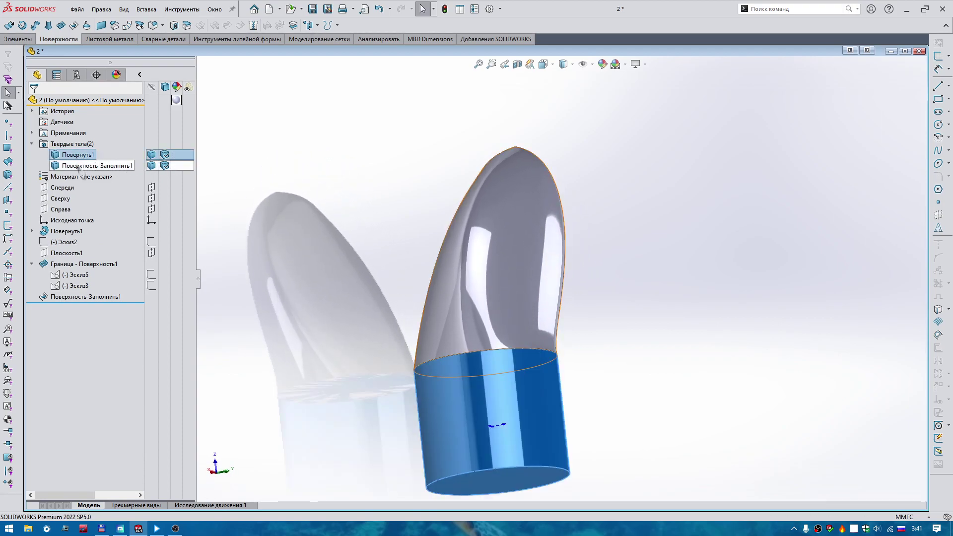
ctrl+click(78, 166)
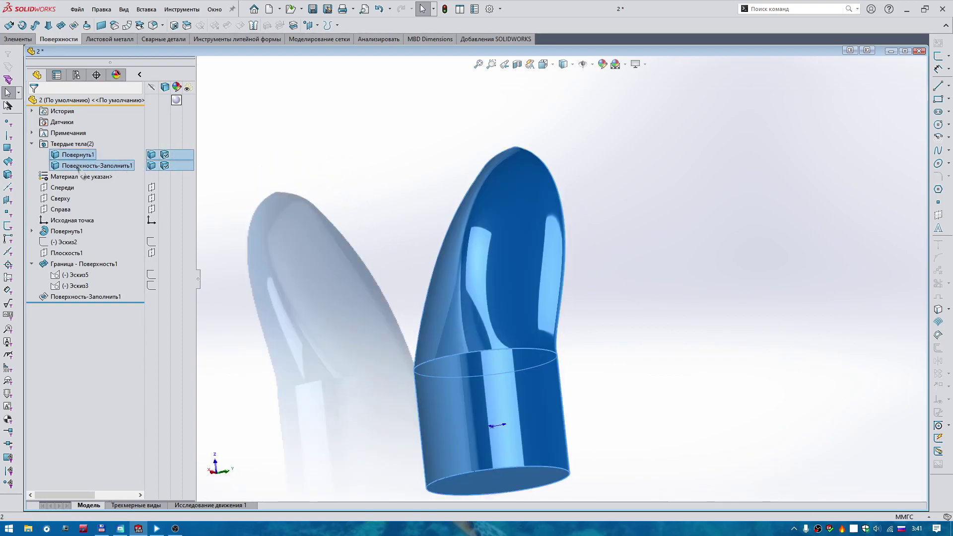
click(20, 41)
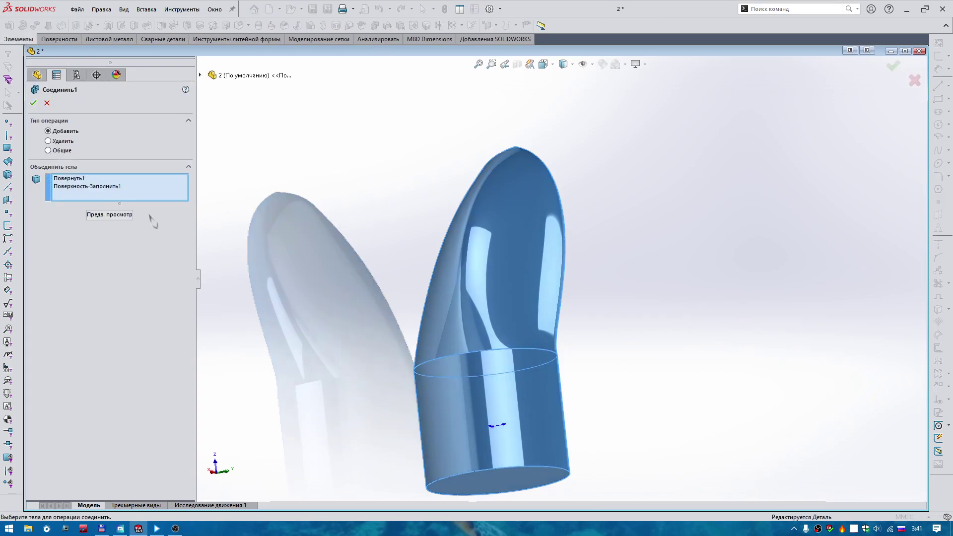
key(Return)
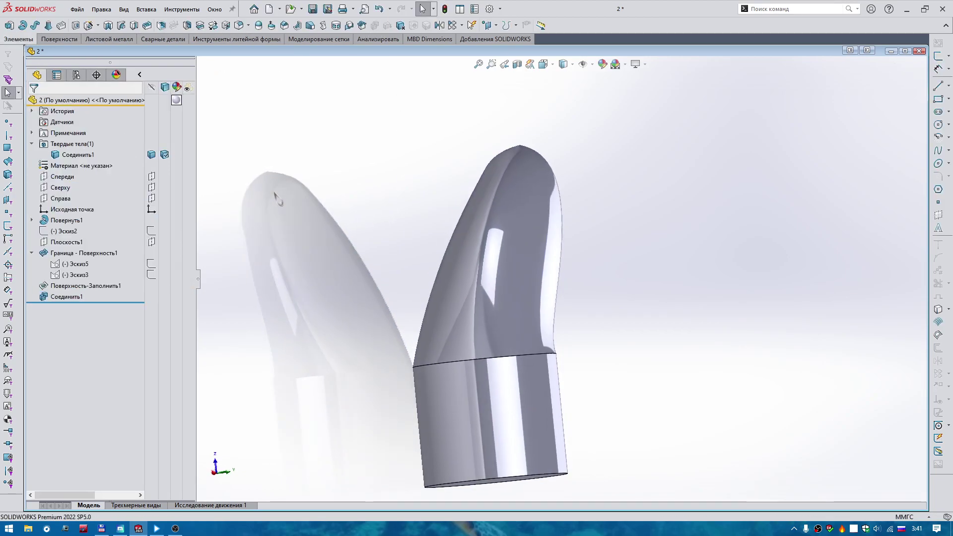
key(Left)
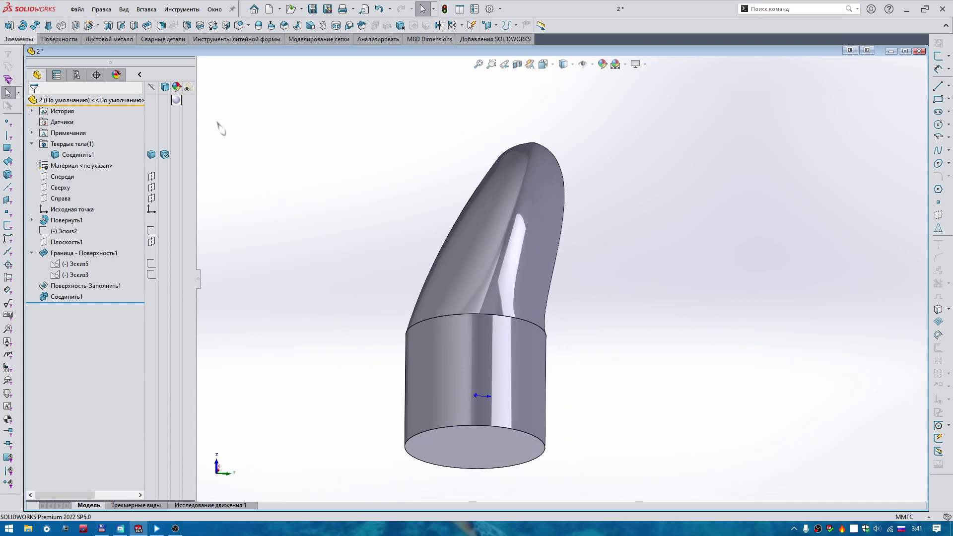
click(161, 25)
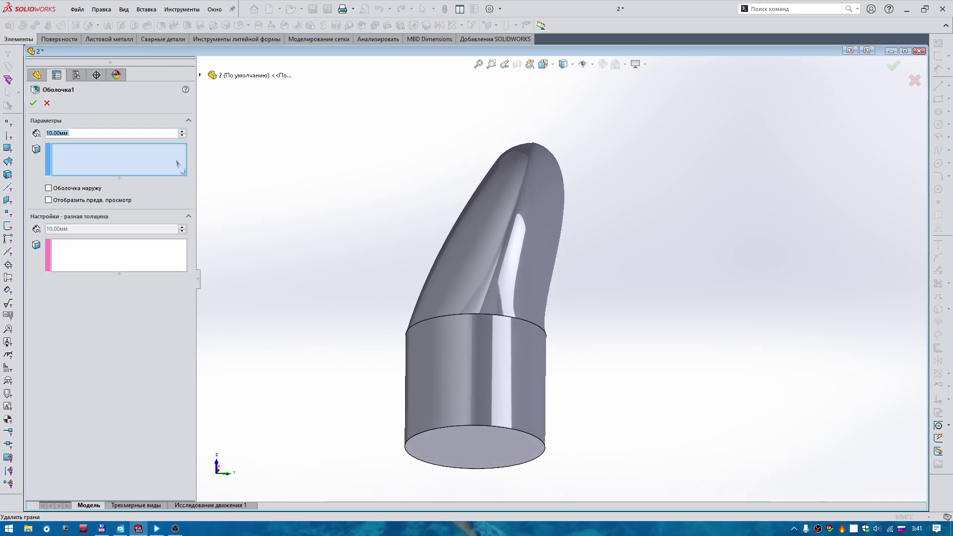
key(Up)
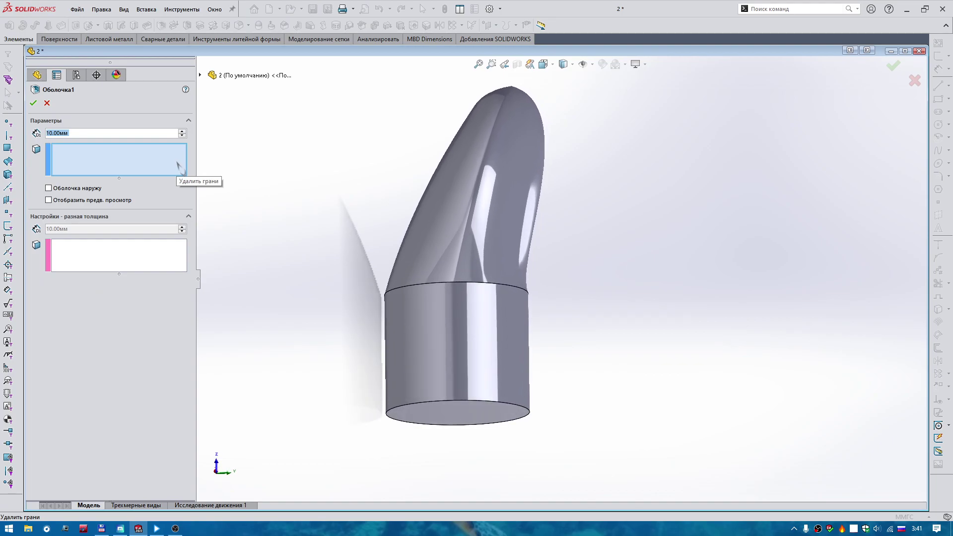
text(1)
key(Return)
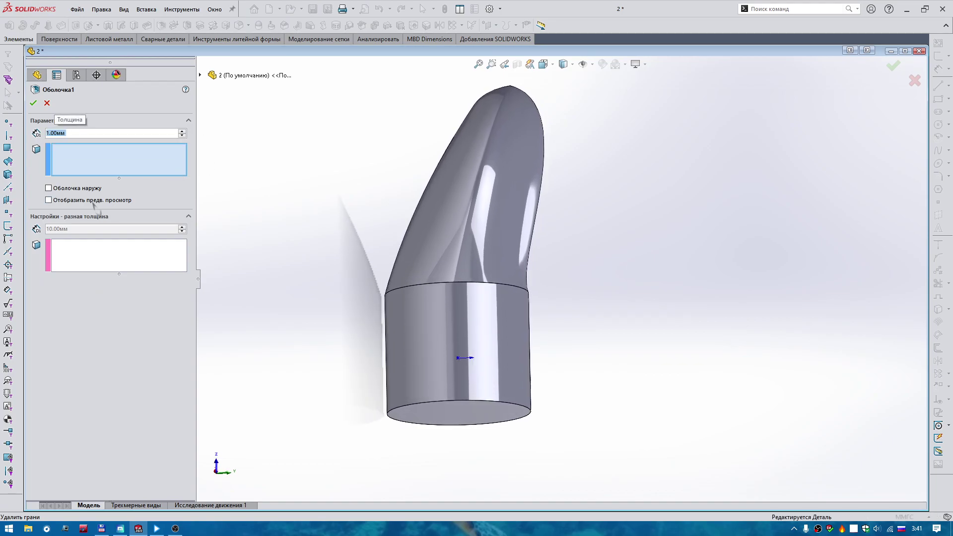
click(49, 201)
click(449, 416)
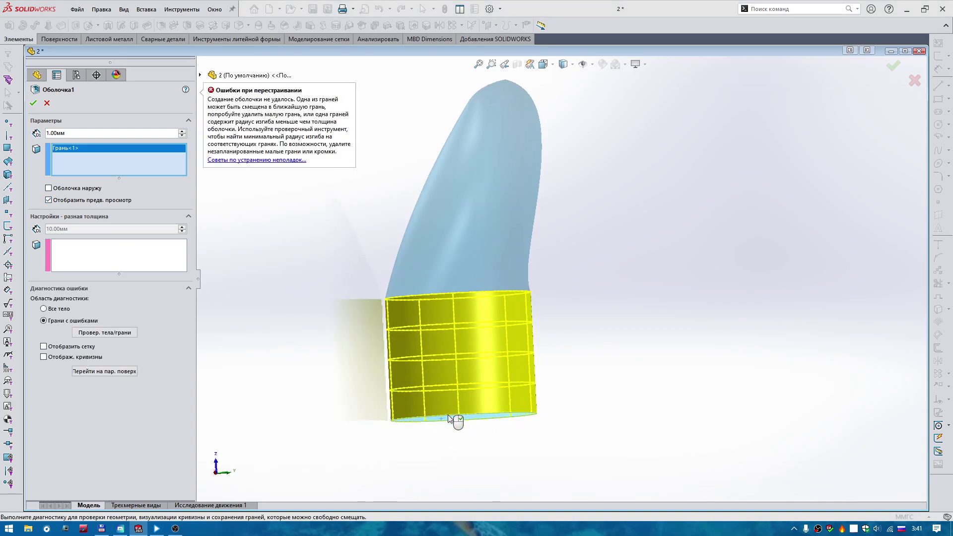
middle_drag(448, 415, 222, 248)
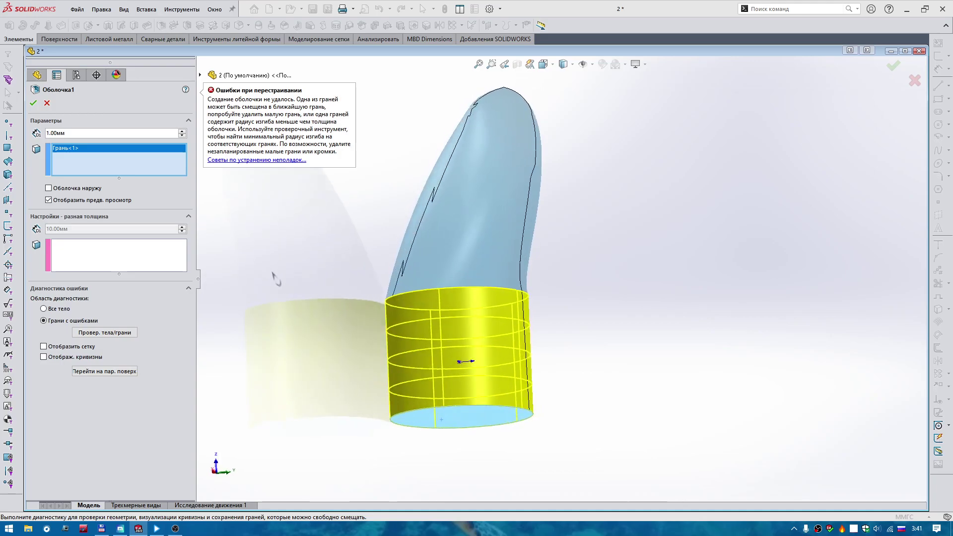
double_click(61, 133)
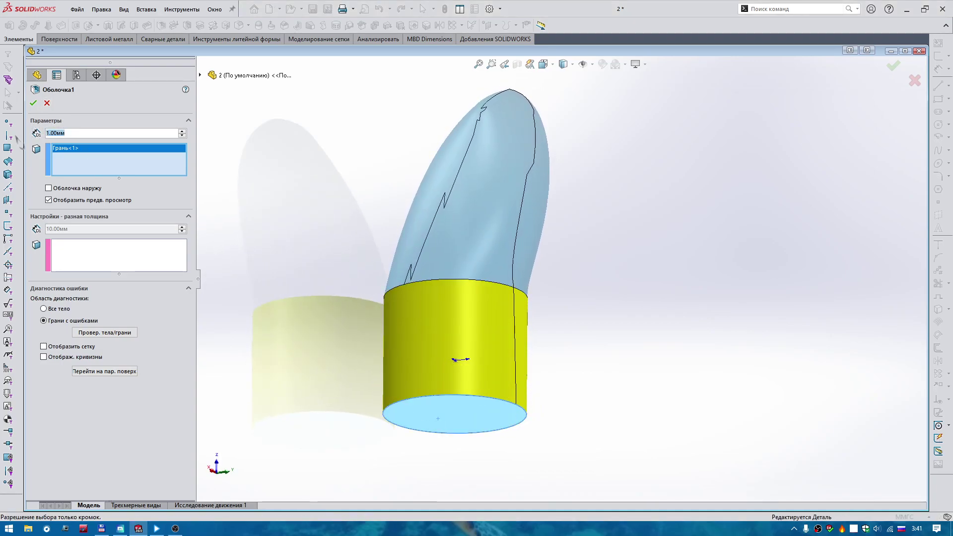
text(0.9)
key(Return)
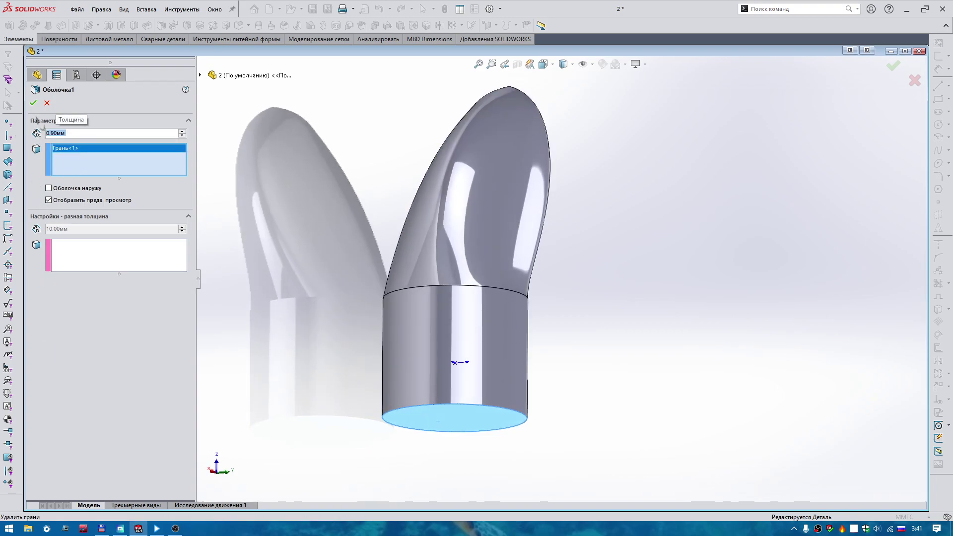
click(34, 103)
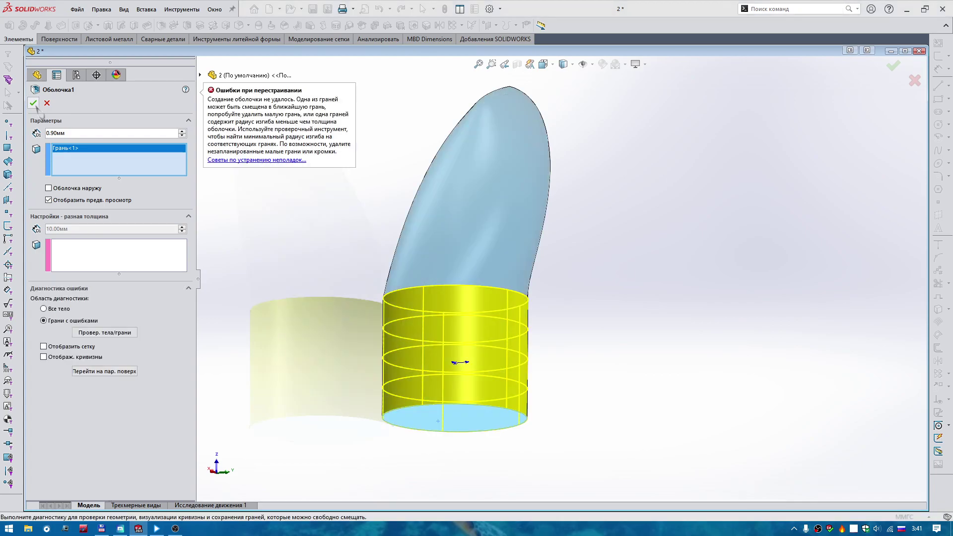
click(47, 102)
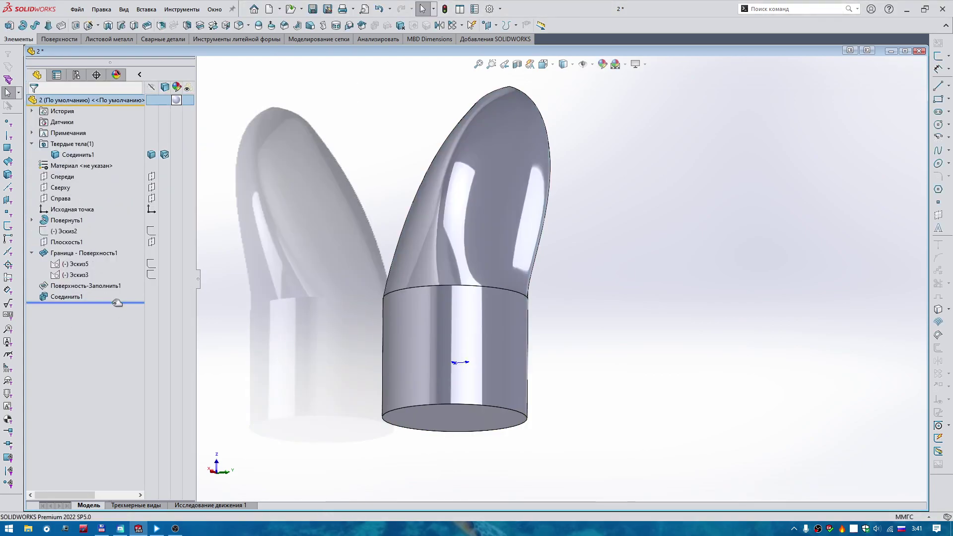
- Roll back before the combine, hide the bullet body, and shell the cylinder 1 mm removing top and bottom faces
drag(113, 300, 115, 304)
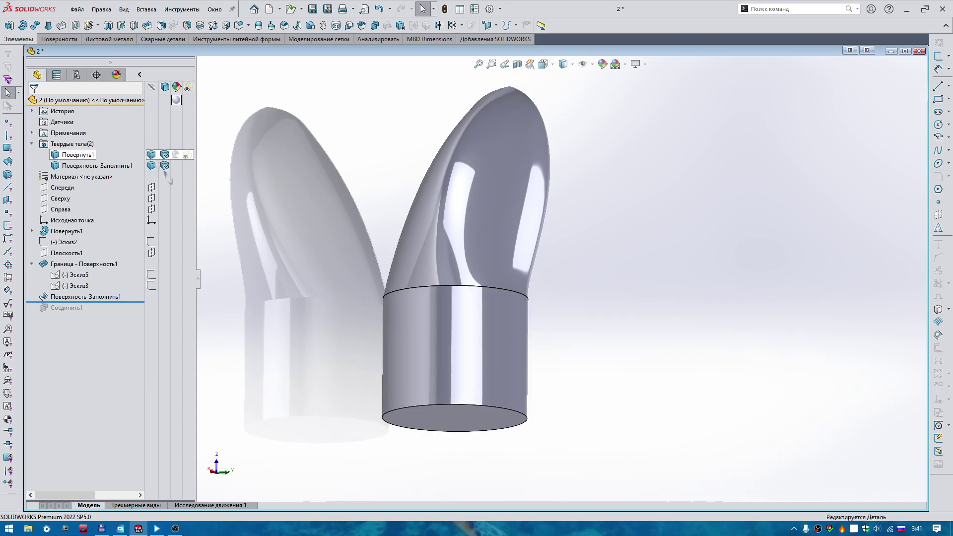
click(152, 154)
click(151, 155)
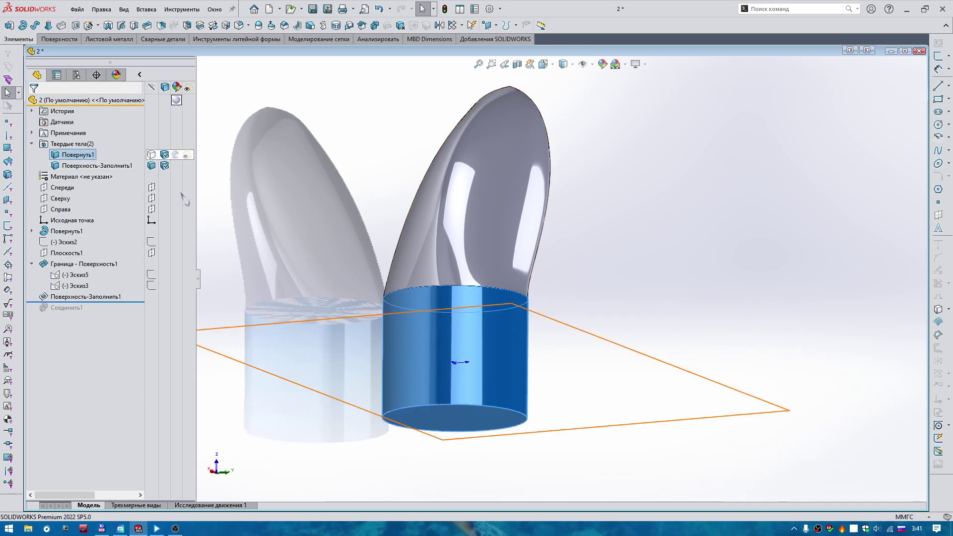
click(151, 166)
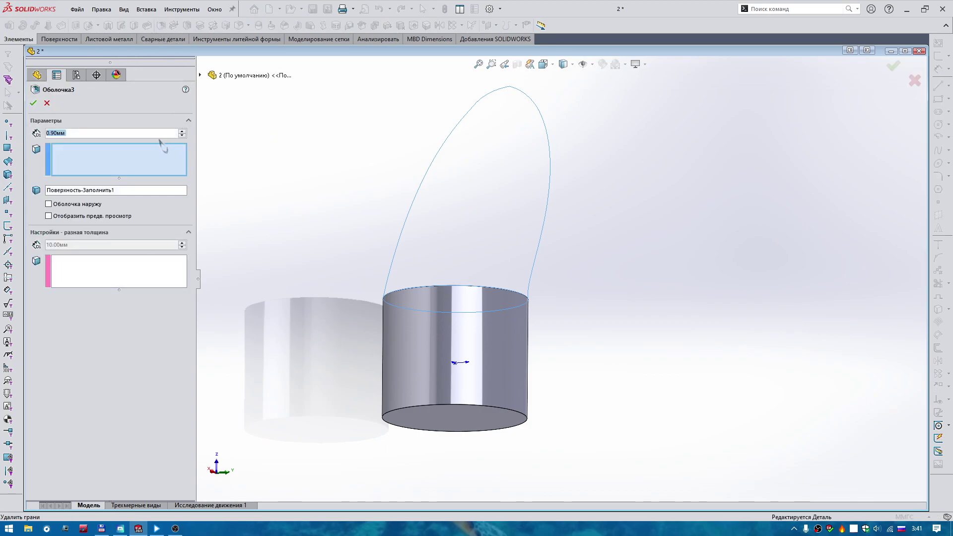
middle_drag(347, 164, 427, 325)
click(385, 233)
click(427, 325)
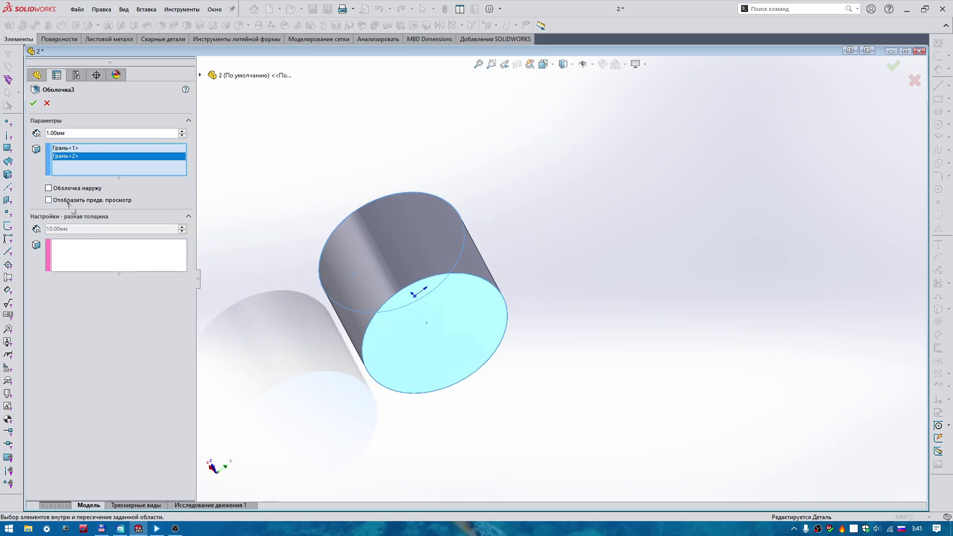
click(47, 104)
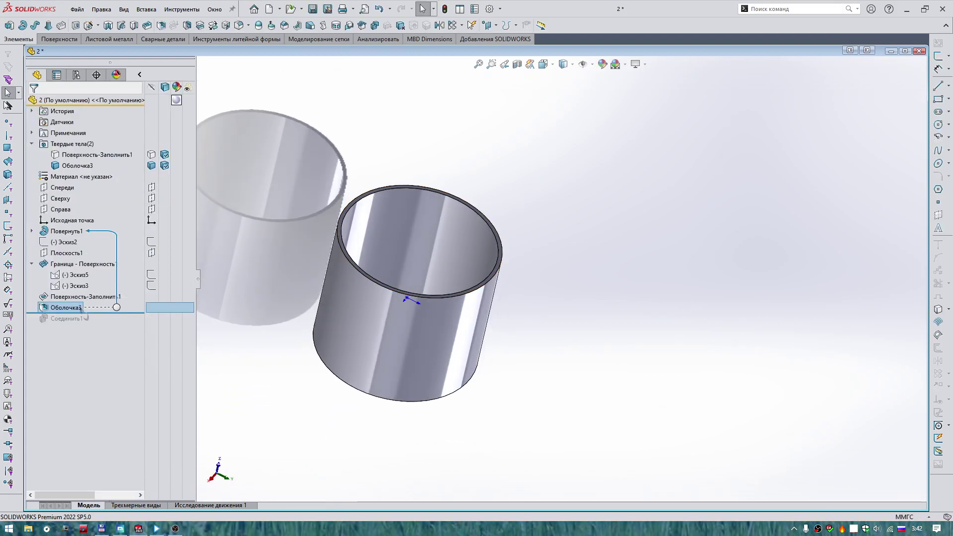
- Delete the Оболочка3 shell feature and confirm with Да
right_click(82, 307)
click(99, 334)
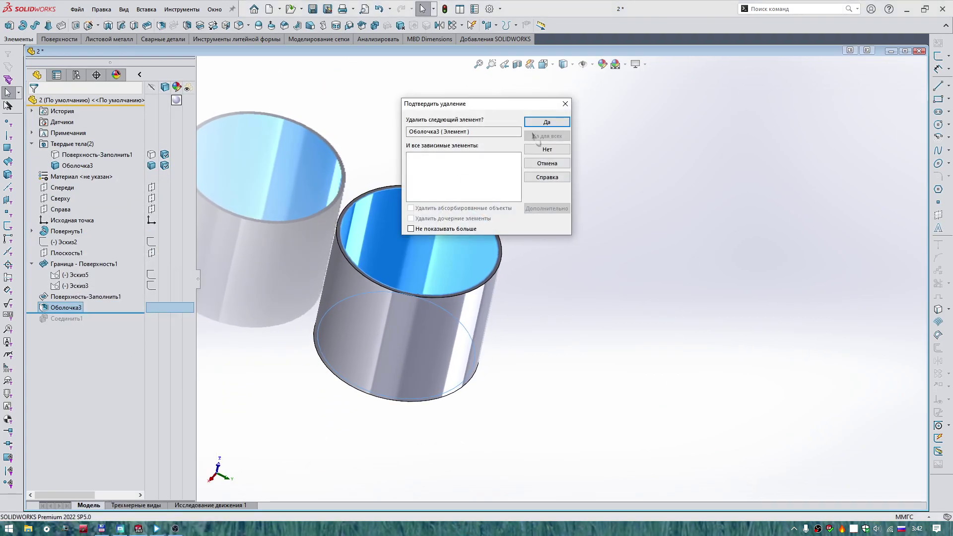
click(544, 122)
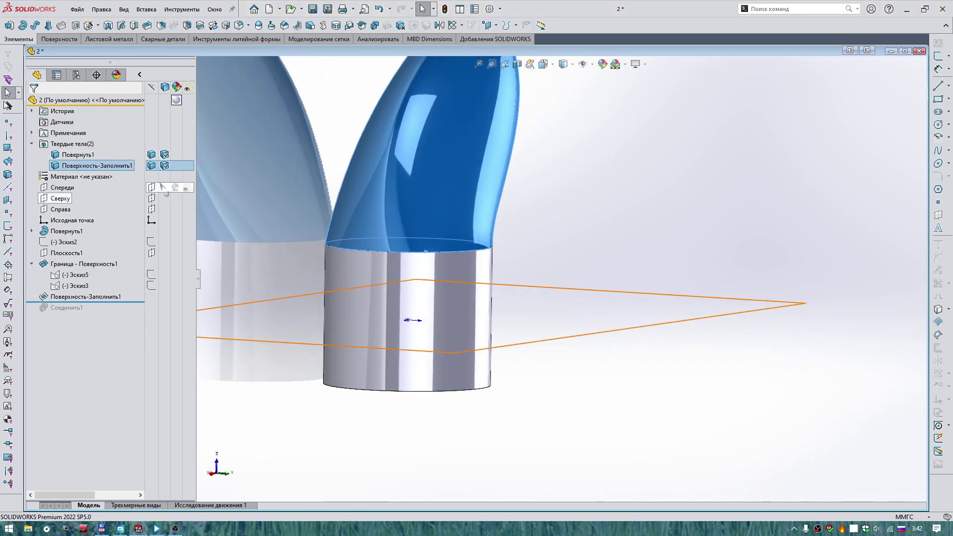
middle_drag(243, 241, 167, 40)
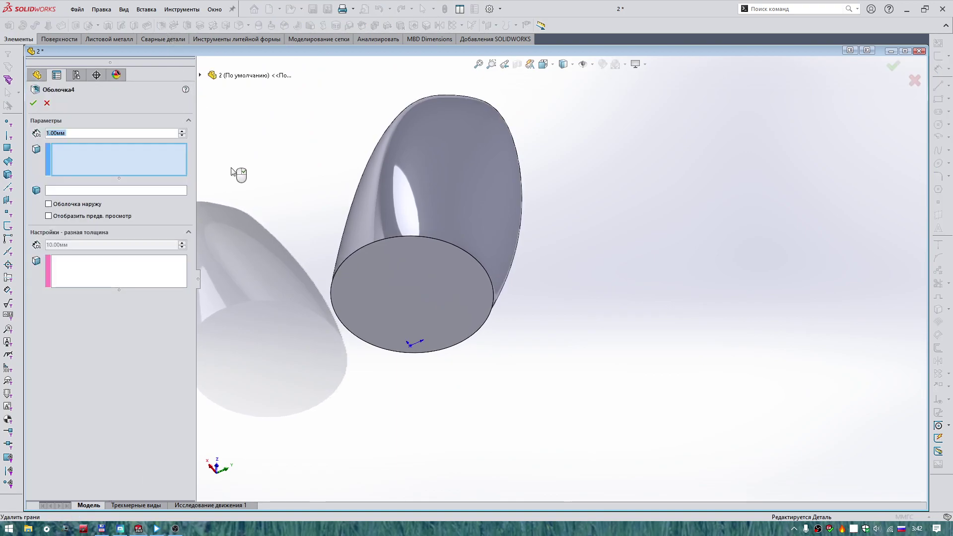
click(392, 275)
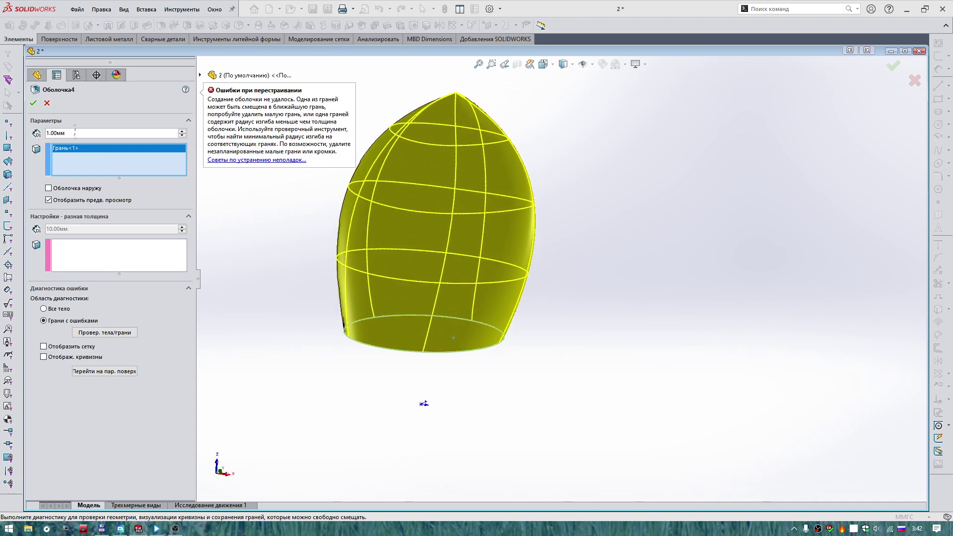
text(0.6)
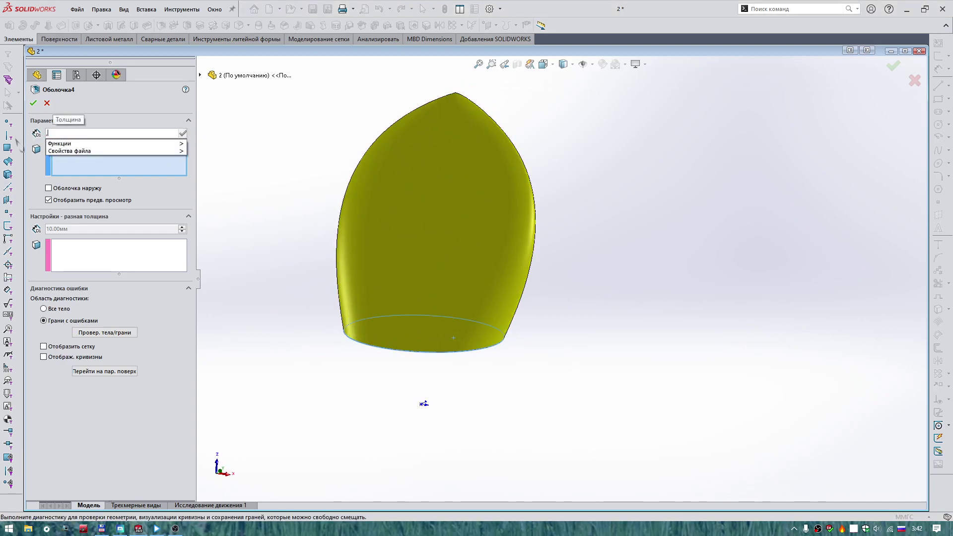
key(Return)
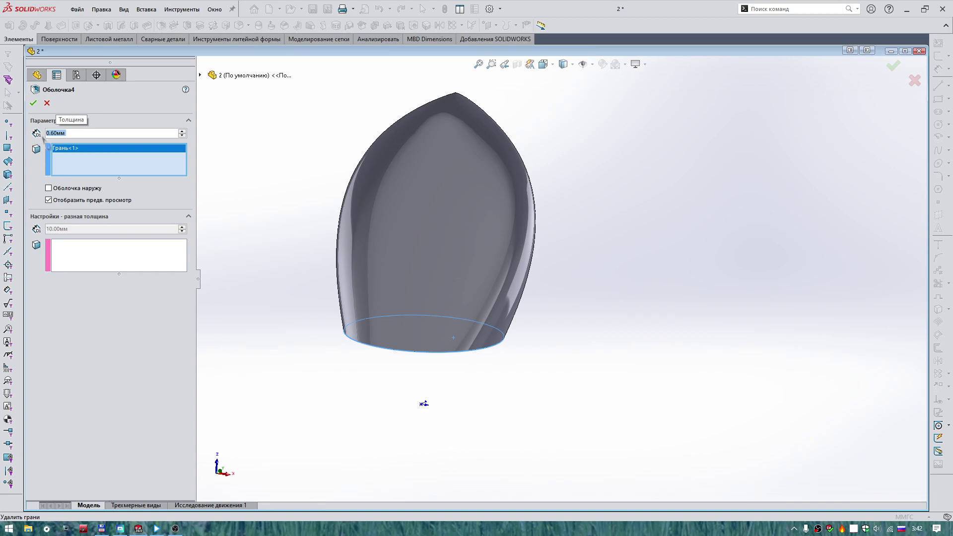
click(35, 103)
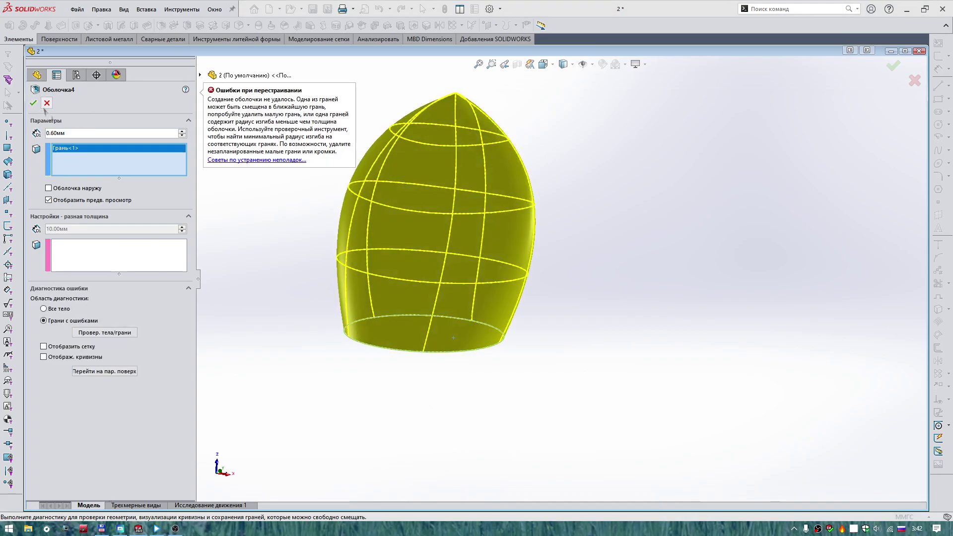
middle_drag(230, 211, 432, 404)
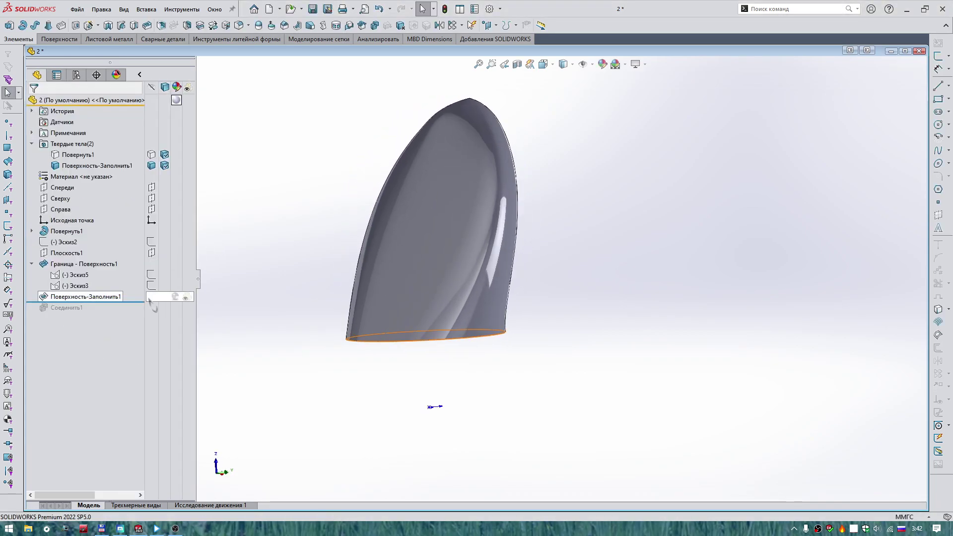
mouse_move(201, 298)
middle_down()
mouse_move(260, 287)
mouse_move(139, 300)
middle_up()
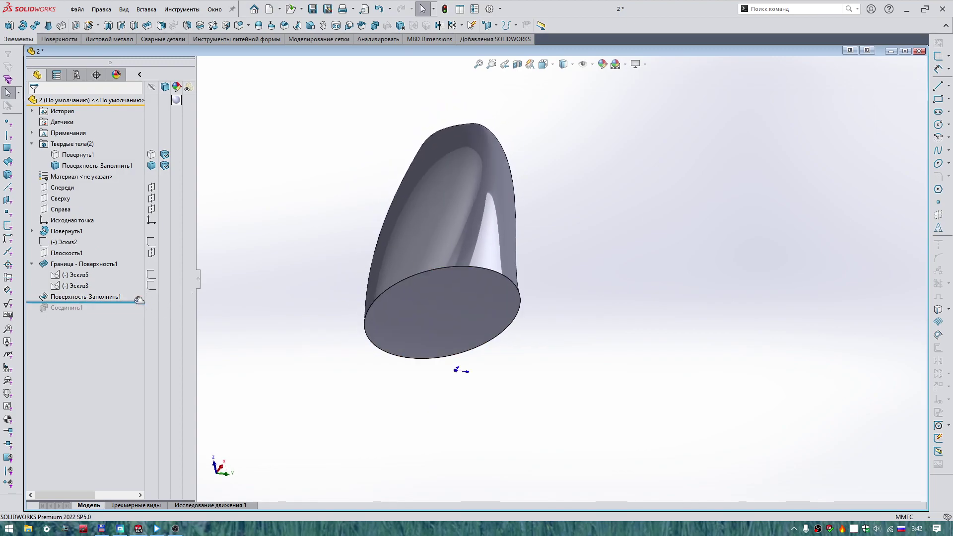
- Roll back before the fill surface, try thickening Граница - Поверхность1 by 1 mm, then cancel the failed thicken
middle_drag(266, 279, 297, 197)
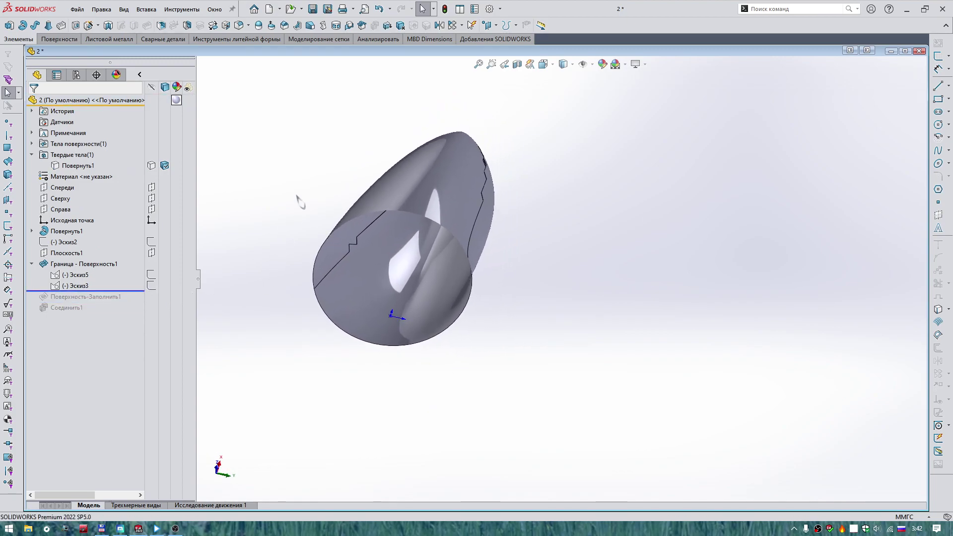
click(32, 144)
click(92, 154)
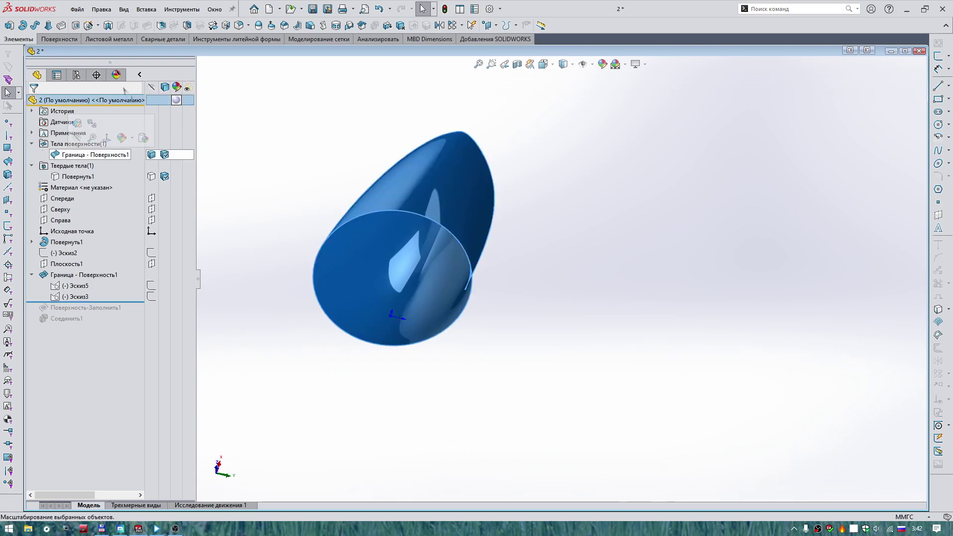
click(58, 38)
click(267, 25)
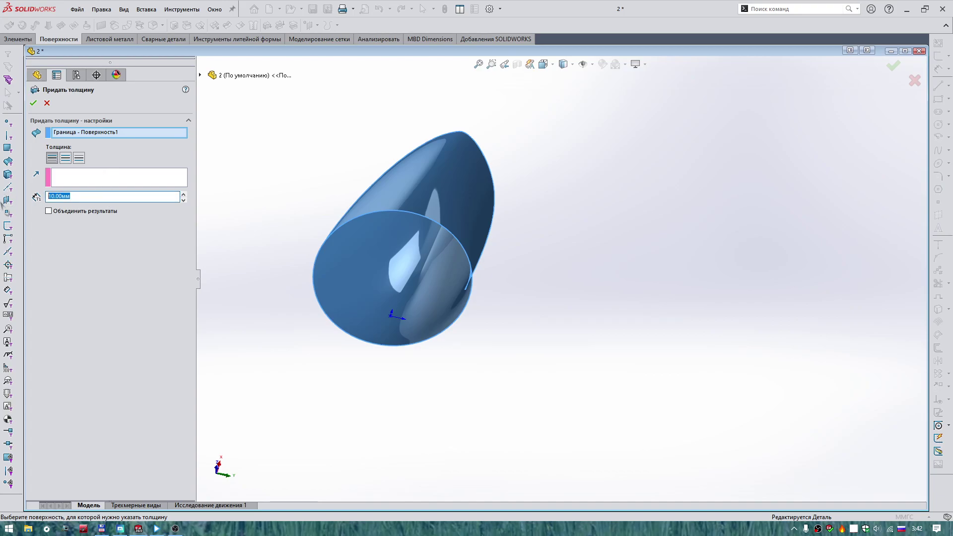
text(1)
key(Return)
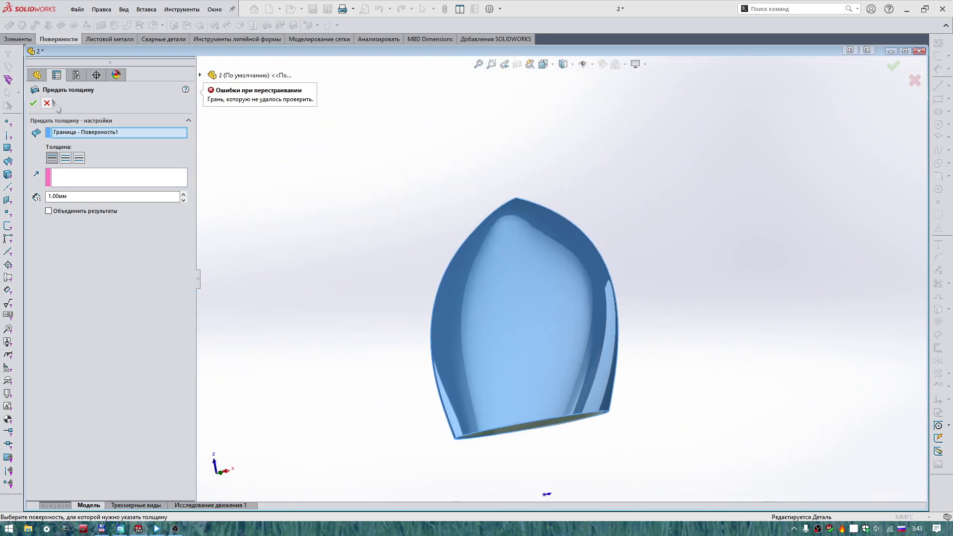
click(47, 103)
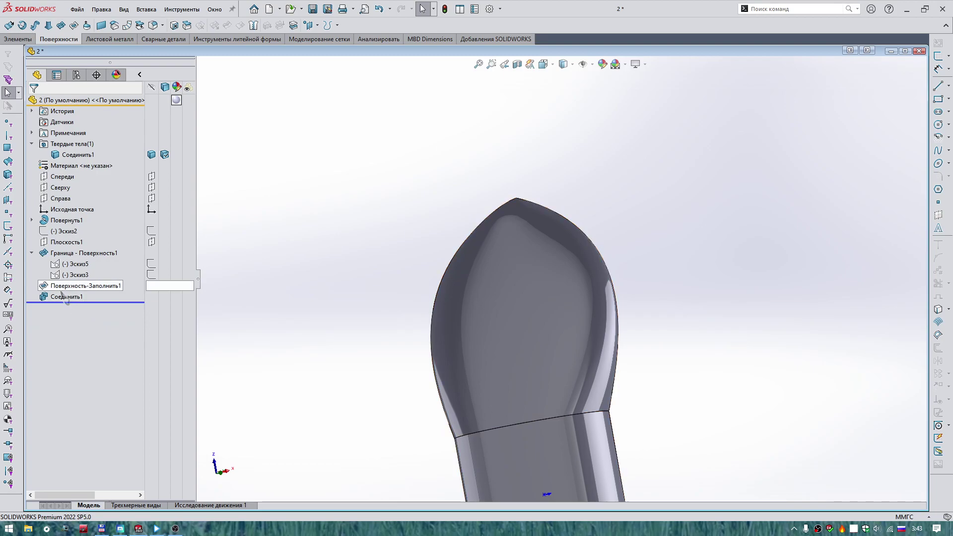
- Delete the Поверхность-Заполнить1 fill feature
click(63, 287)
right_click(63, 287)
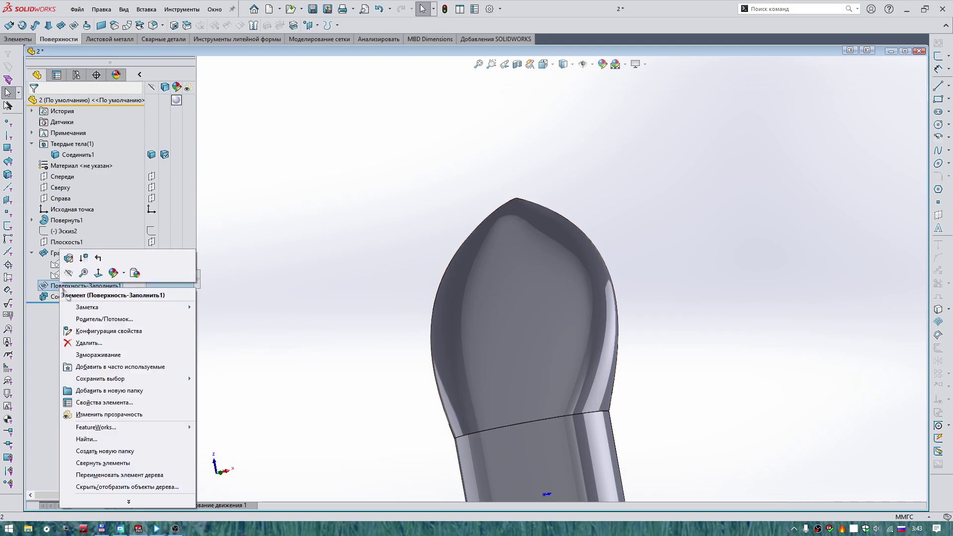
click(83, 343)
click(547, 125)
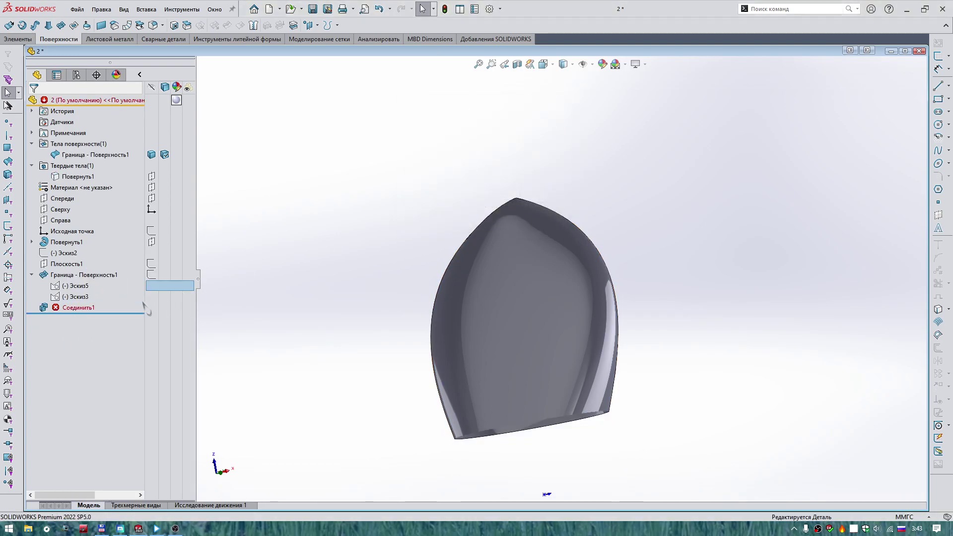
- Roll back before Соединить1, view the part from below, and start an Offset Surface
drag(131, 311, 128, 305)
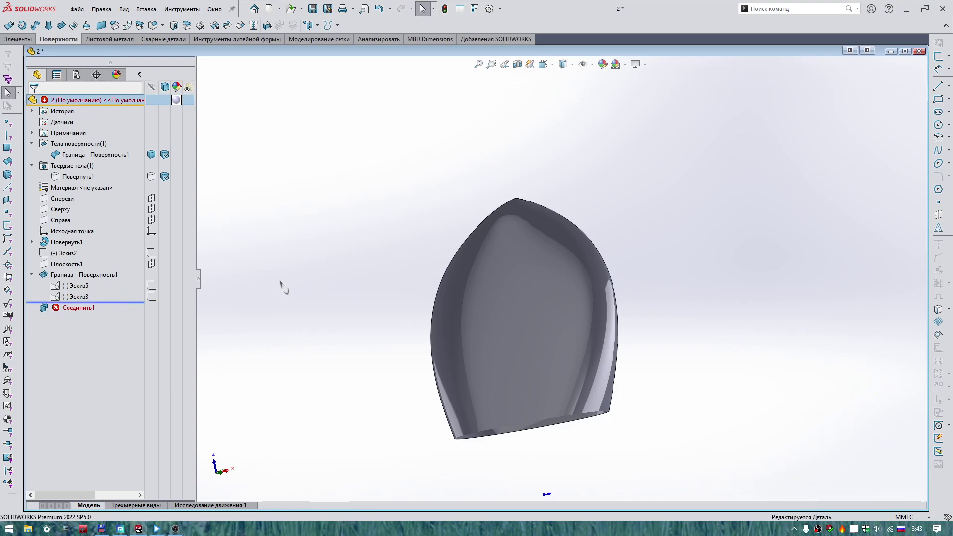
right_drag(323, 274, 320, 347)
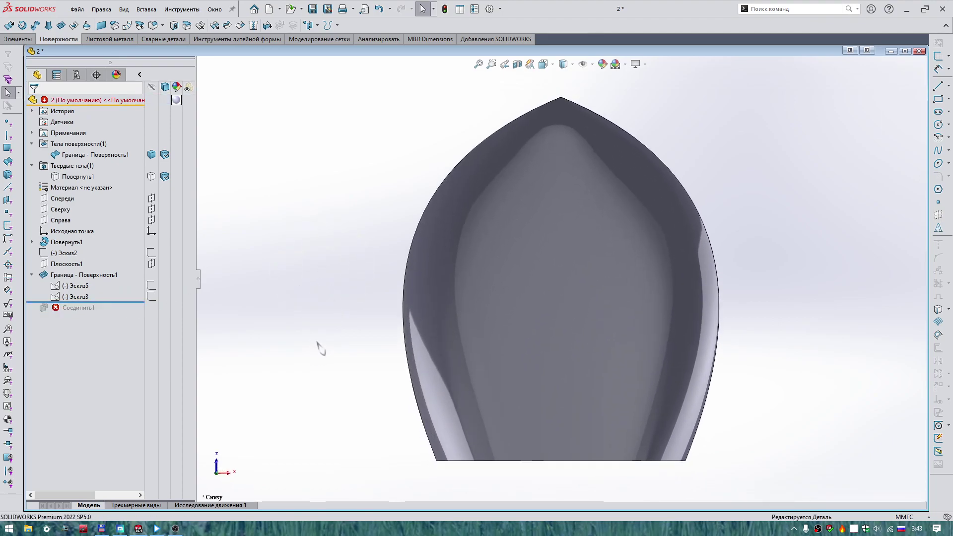
click(60, 209)
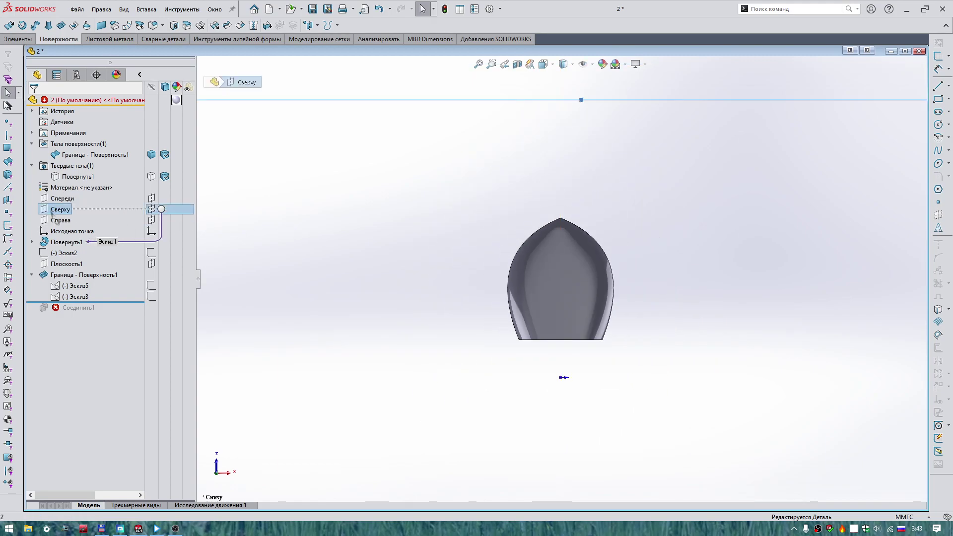
right_click(54, 214)
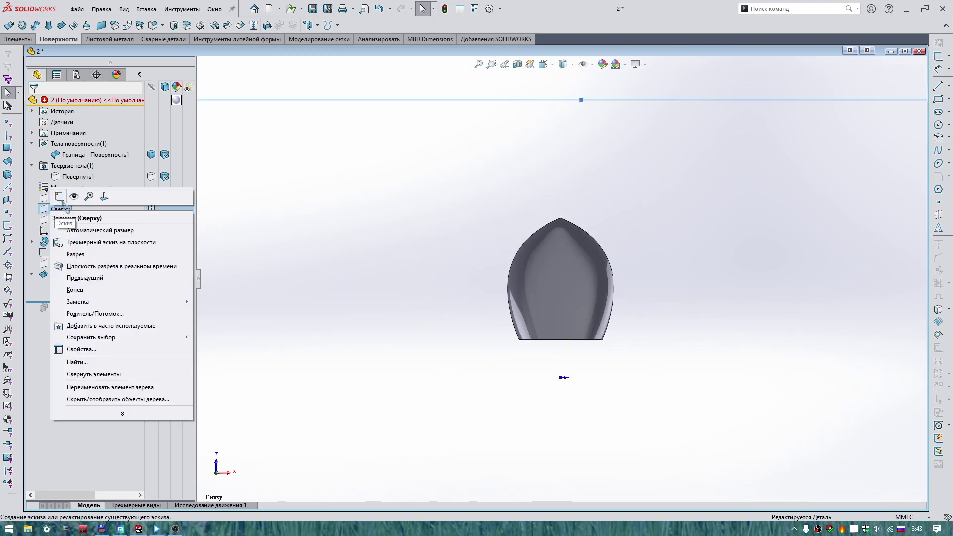
click(335, 182)
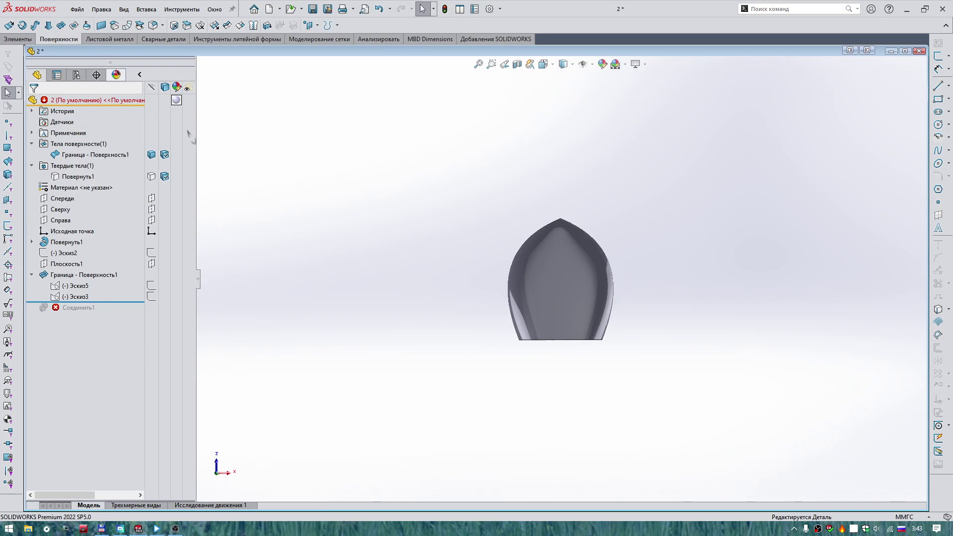
click(115, 25)
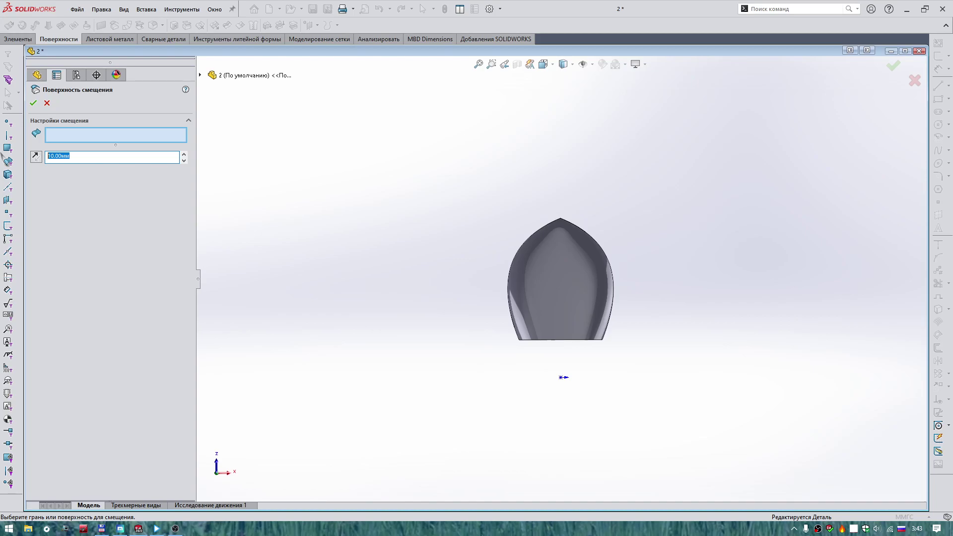
- Attempt a reversed 1.00 mm offset of the bullet's inner face, then cancel after it errors
click(562, 296)
middle_drag(562, 295, 564, 332)
scroll(563, 339, down, 5)
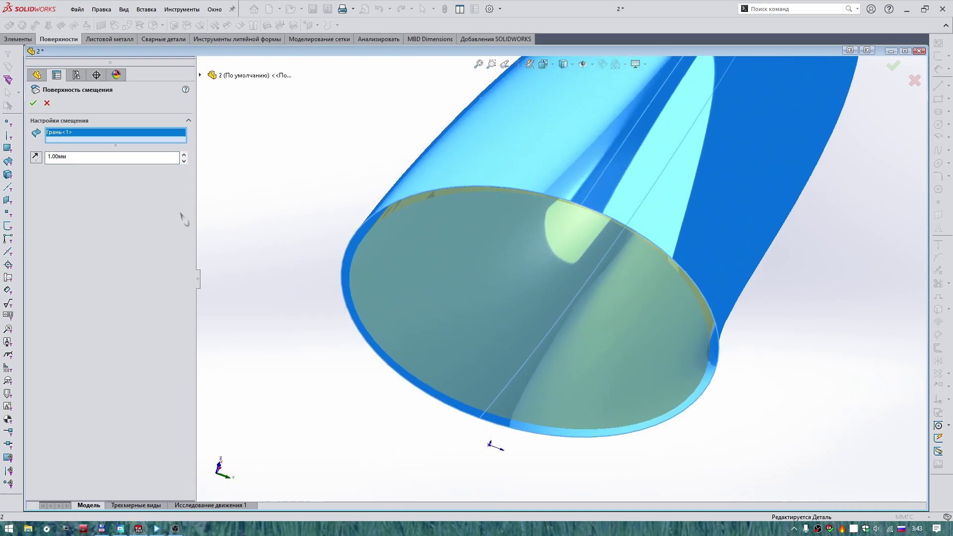
click(40, 160)
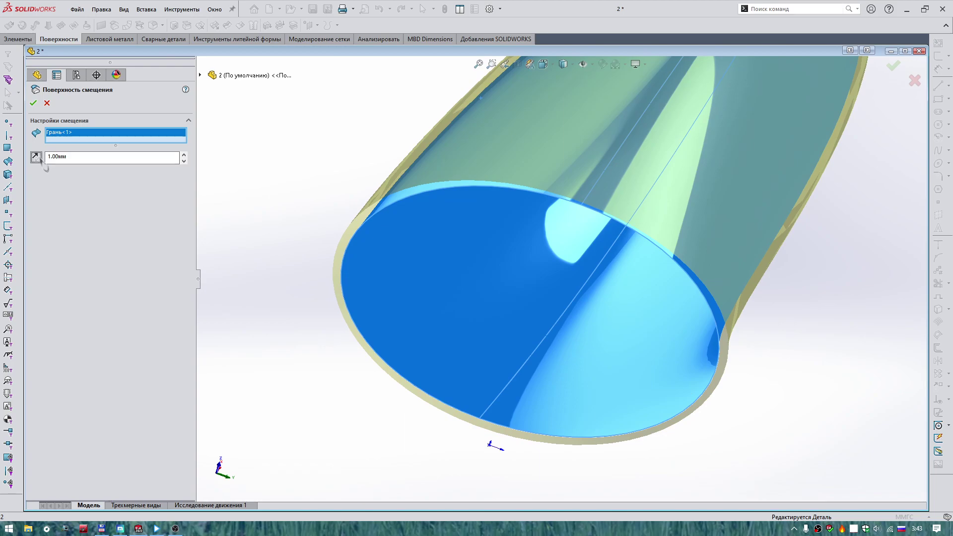
click(34, 103)
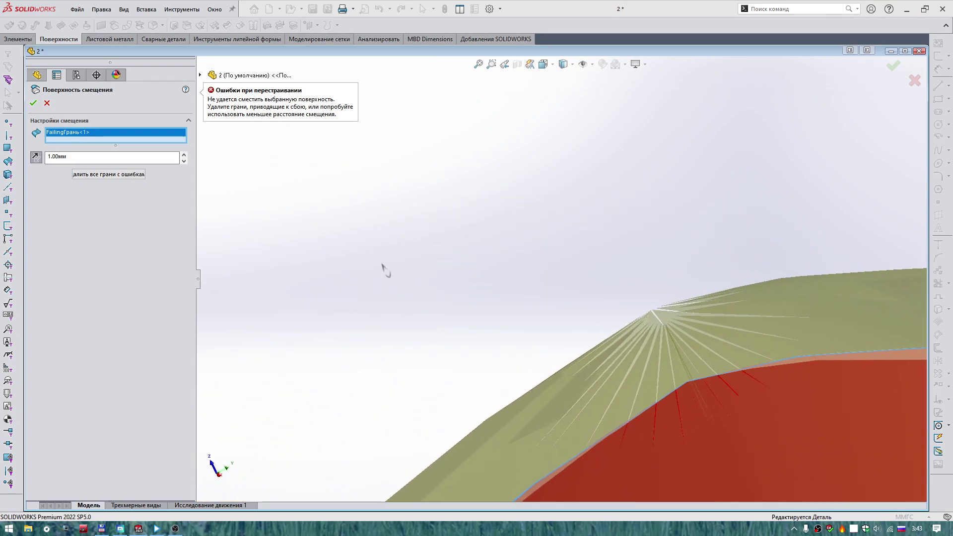
click(84, 174)
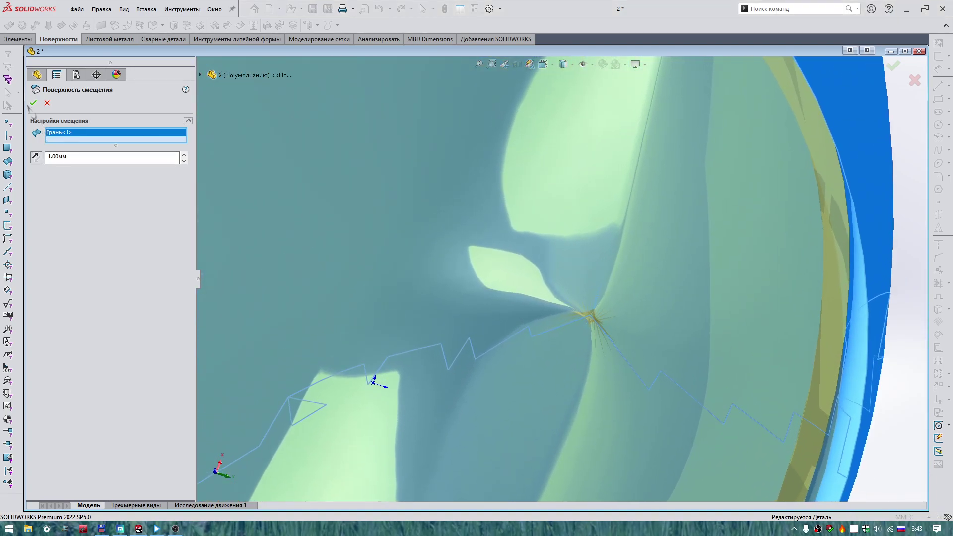
click(34, 104)
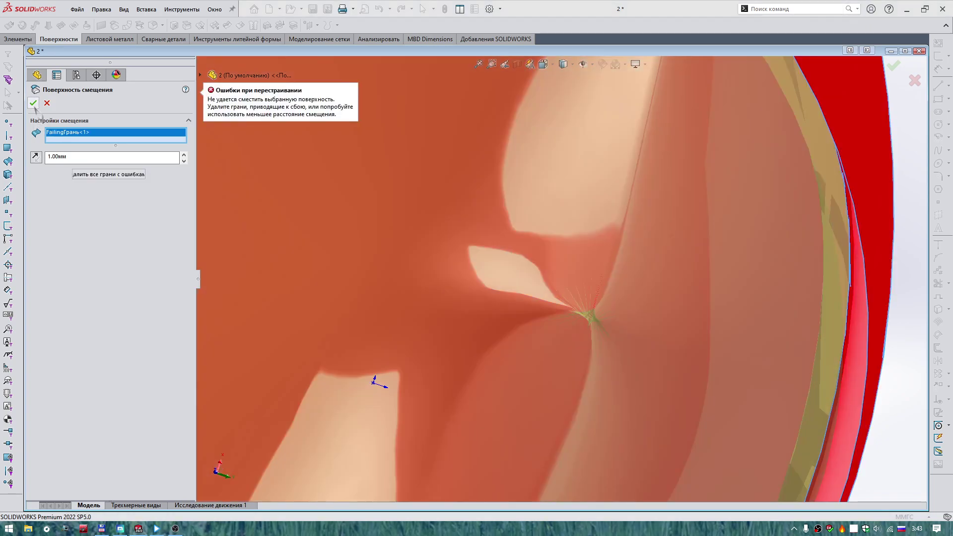
click(47, 103)
- Sketch a horizontal line across the bullet's tip on the Top plane
key(f)
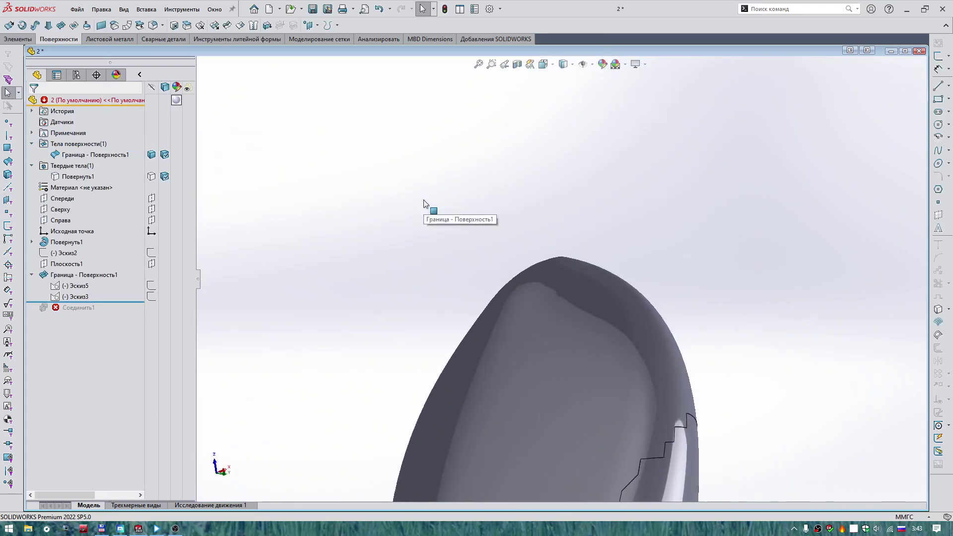
key(ctrl+6)
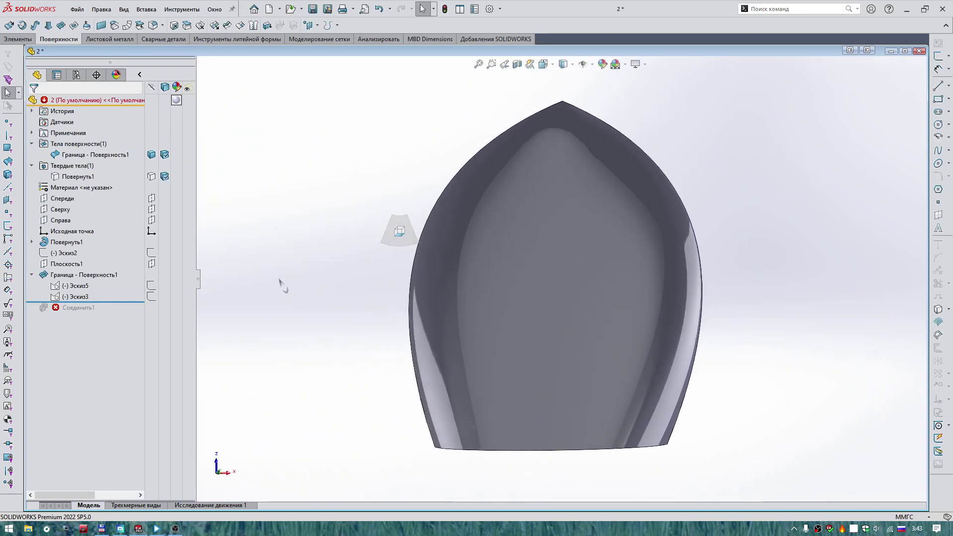
click(55, 209)
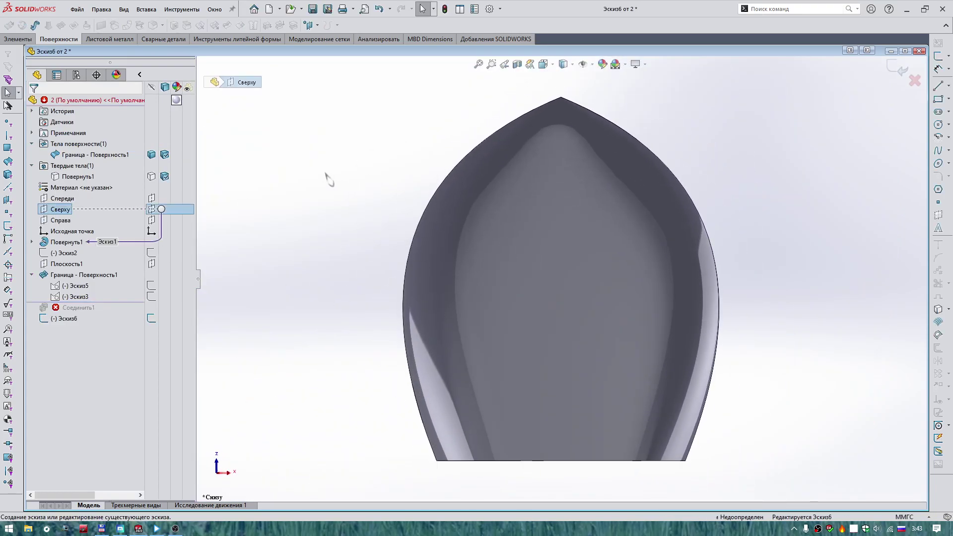
key(l)
click(394, 125)
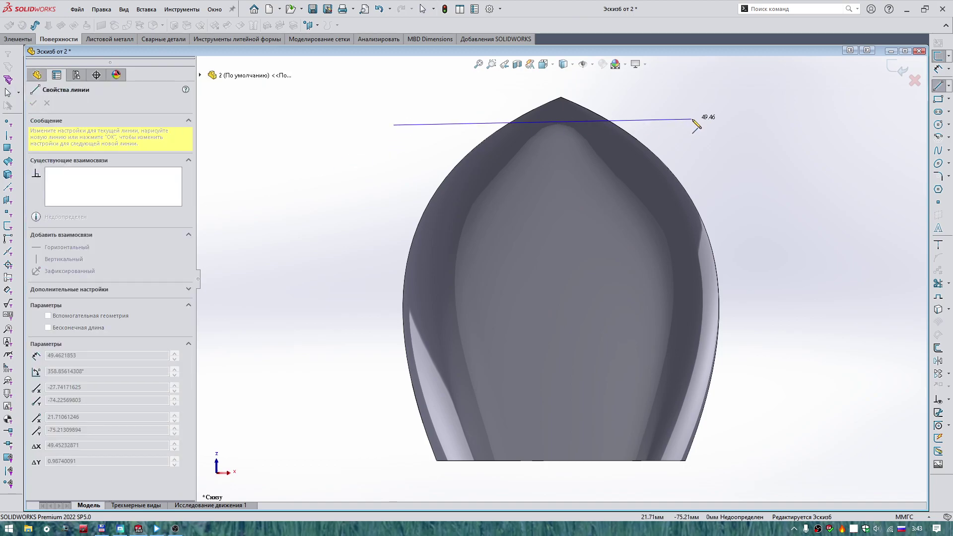
click(693, 124)
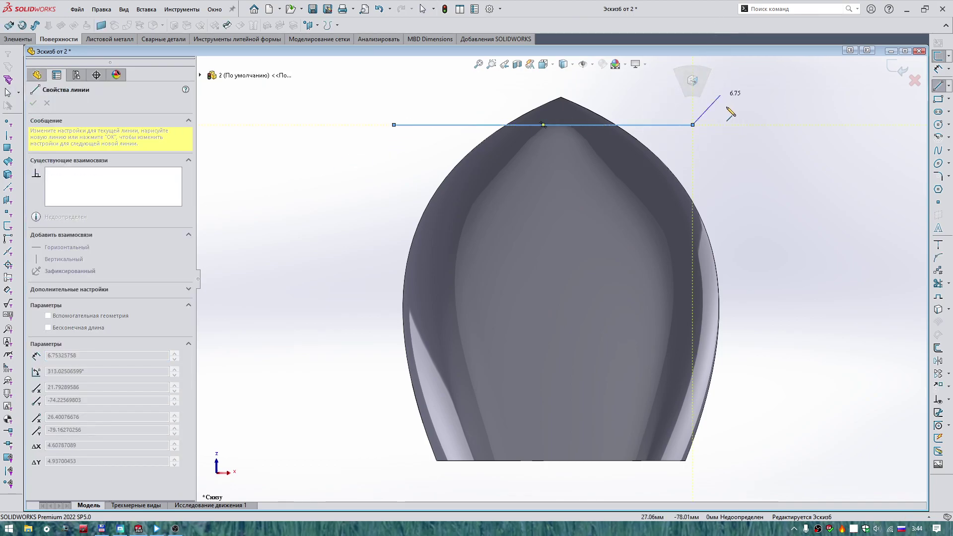
right_drag(740, 146, 740, 149)
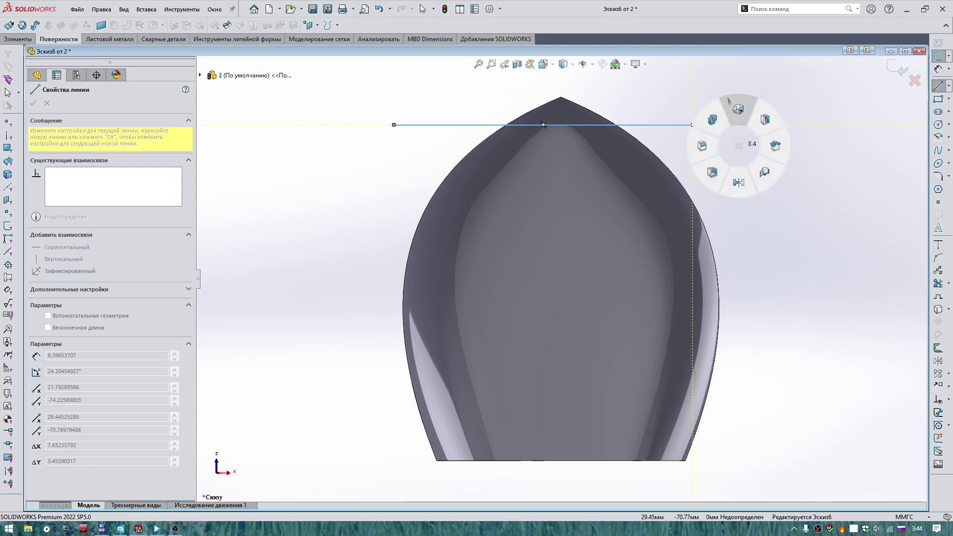
- Dimension the tip line 0.5 mm from the bullet's apex
right_drag(730, 114, 729, 94)
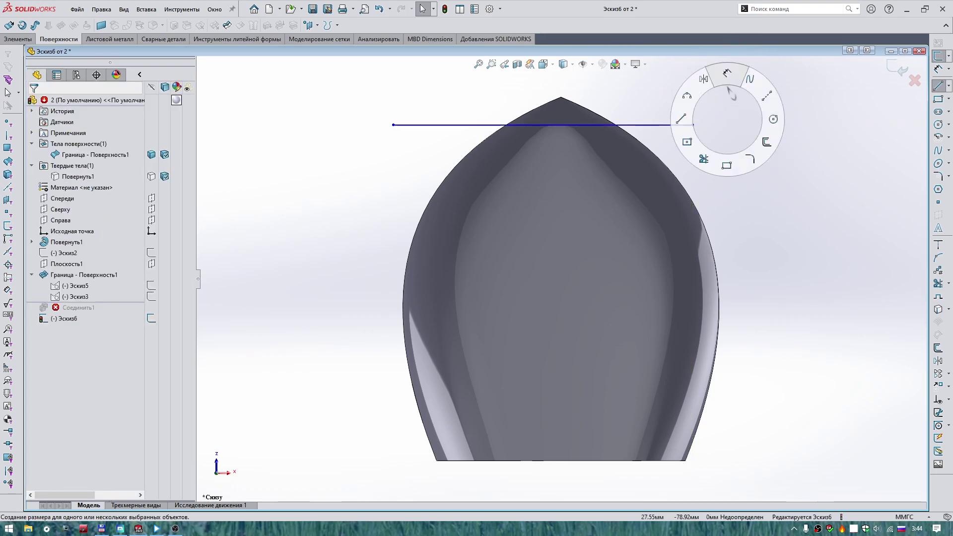
click(578, 124)
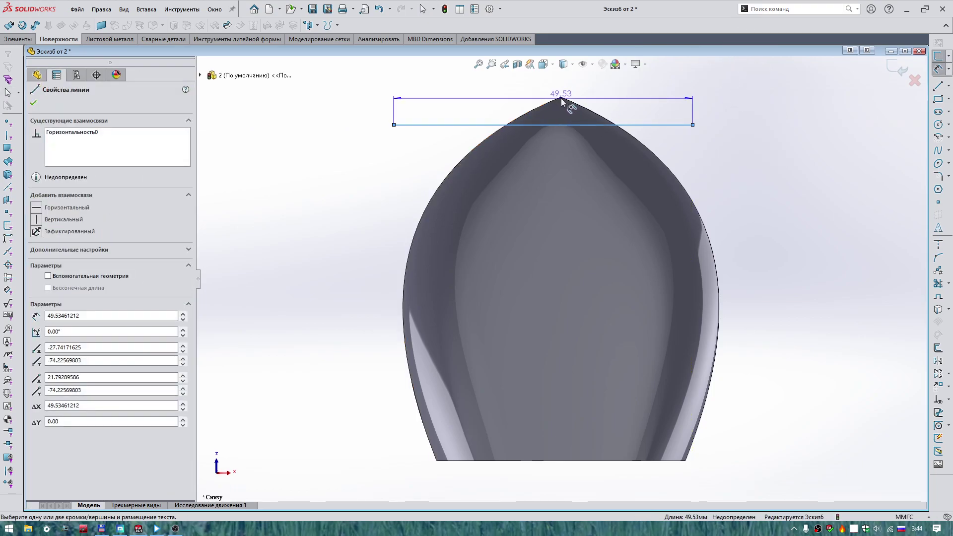
click(561, 98)
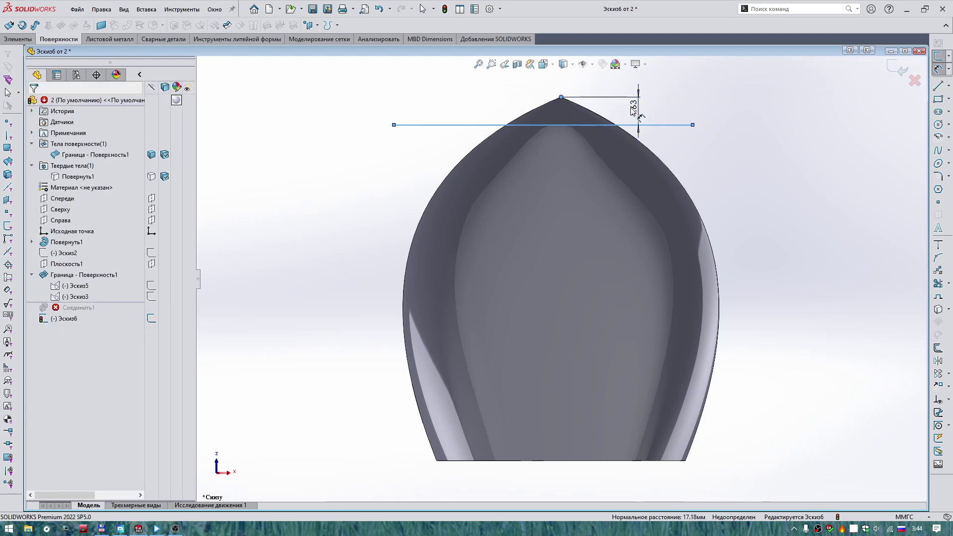
click(634, 112)
text(0.5)
key(Return)
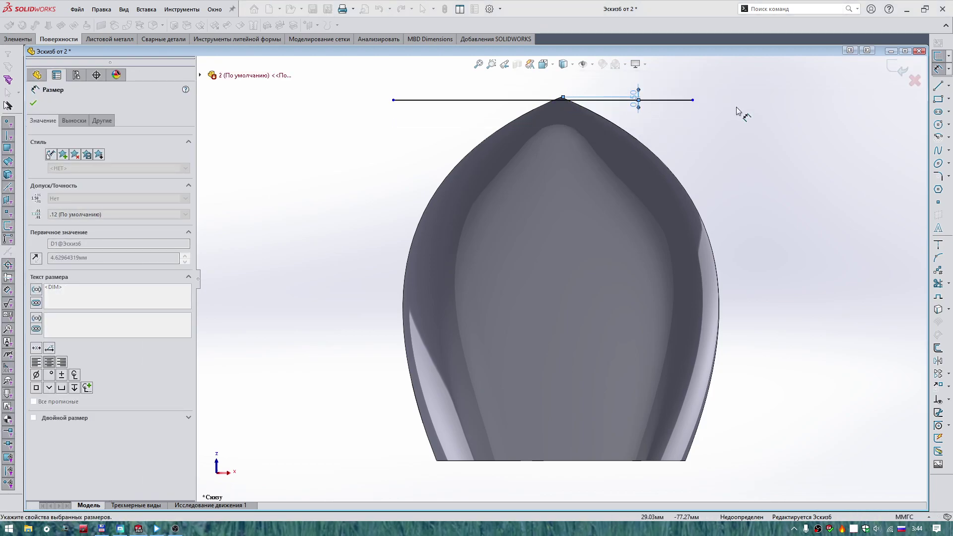
click(739, 113)
right_drag(355, 228, 356, 228)
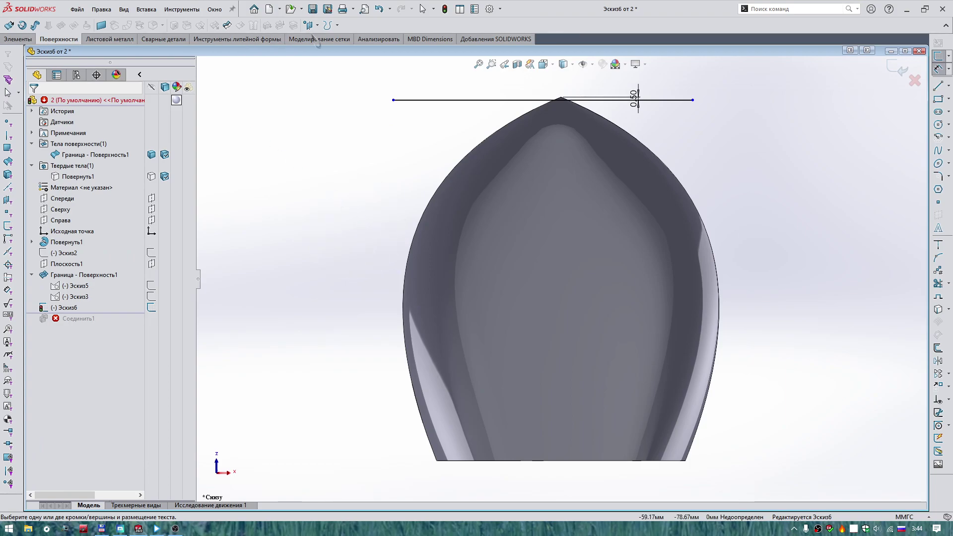
click(338, 25)
- Split the shell face with the tip-line sketch to create Разделяющая линия1
click(348, 48)
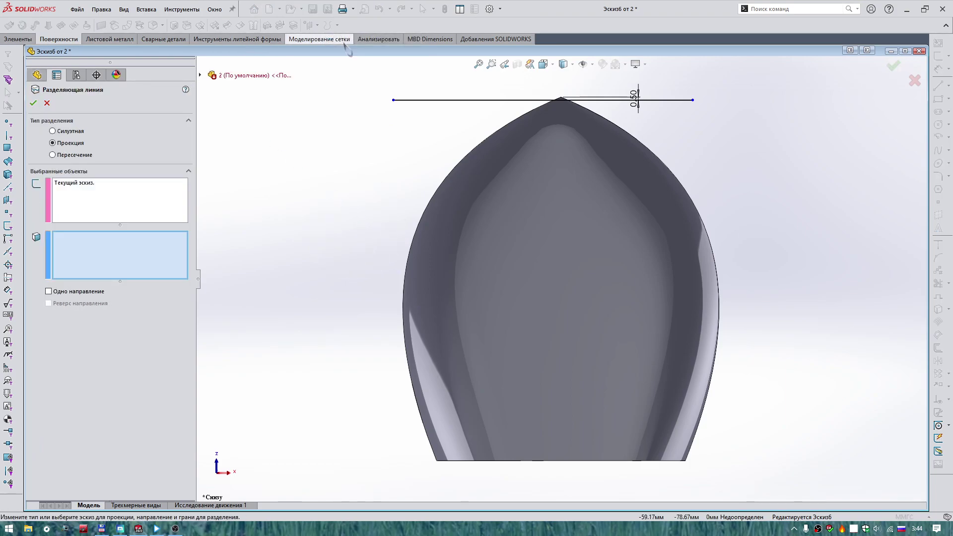
click(535, 232)
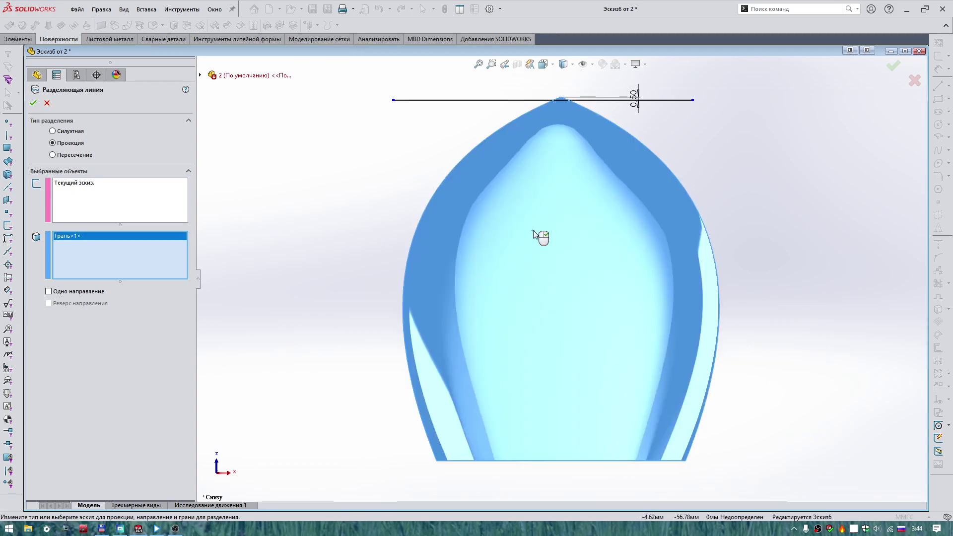
right_click(535, 233)
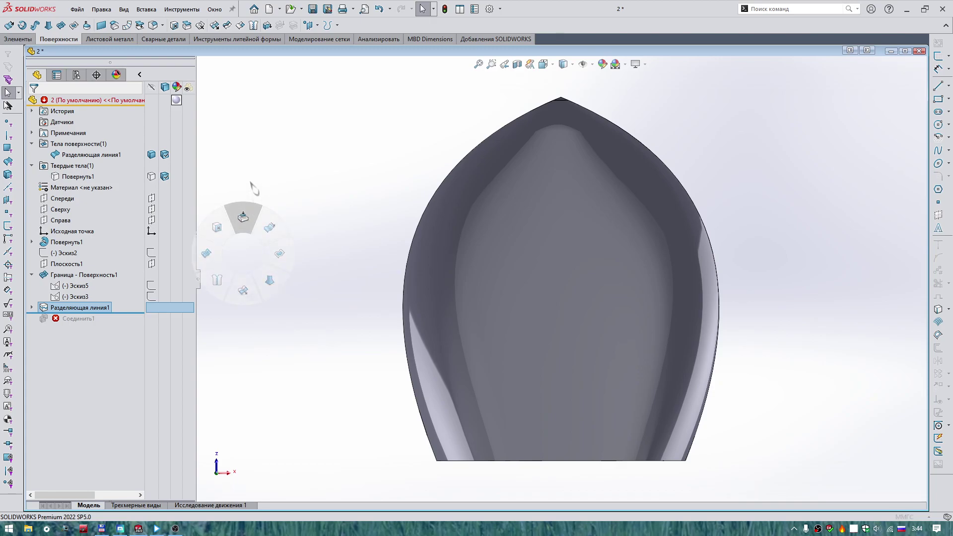
- Offset the shell face by 1.00 mm as a new surface
right_drag(244, 254, 223, 183)
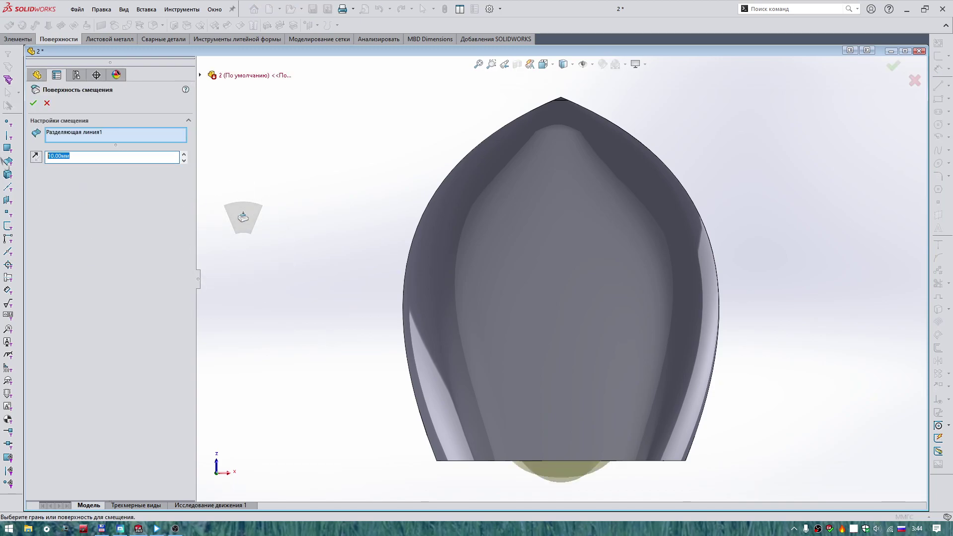
text(1)
key(Return)
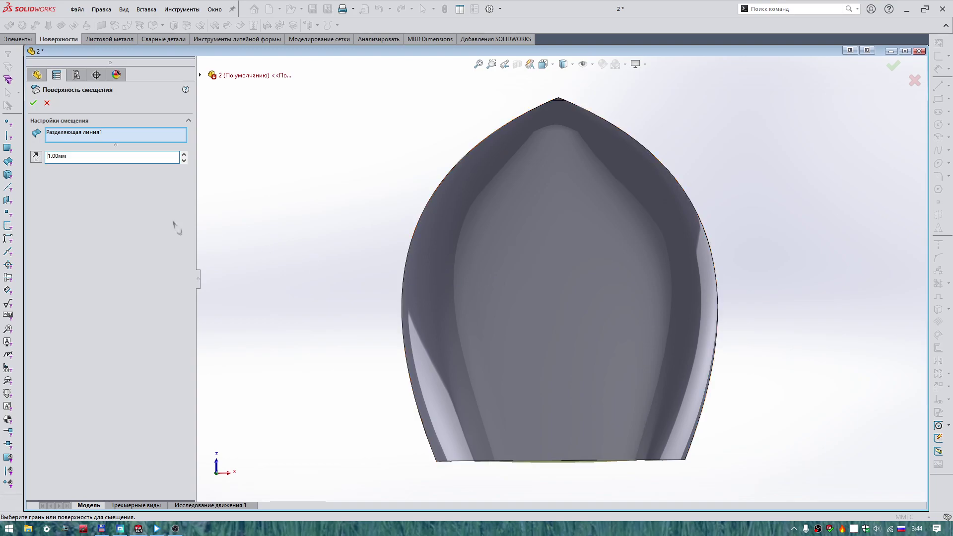
right_click(108, 138)
click(123, 149)
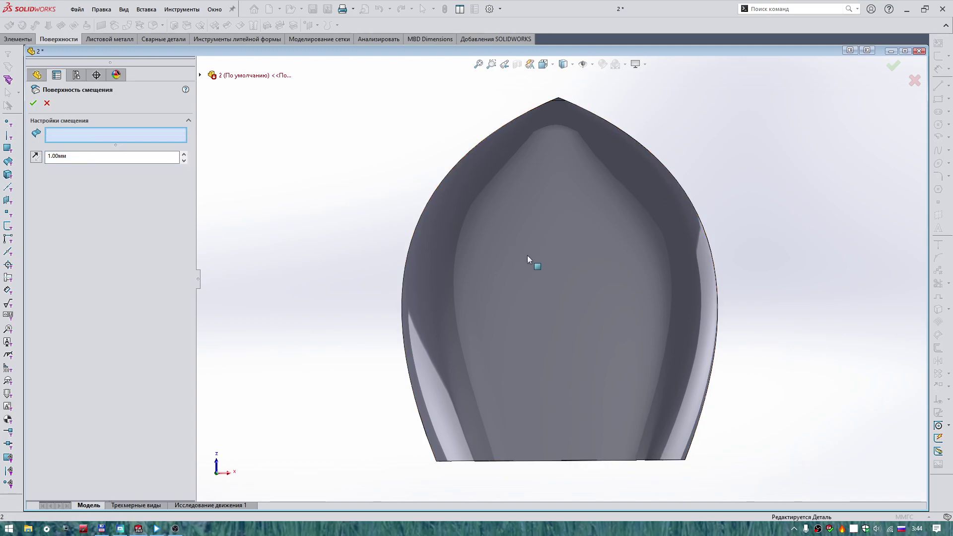
click(527, 256)
middle_drag(525, 256, 426, 208)
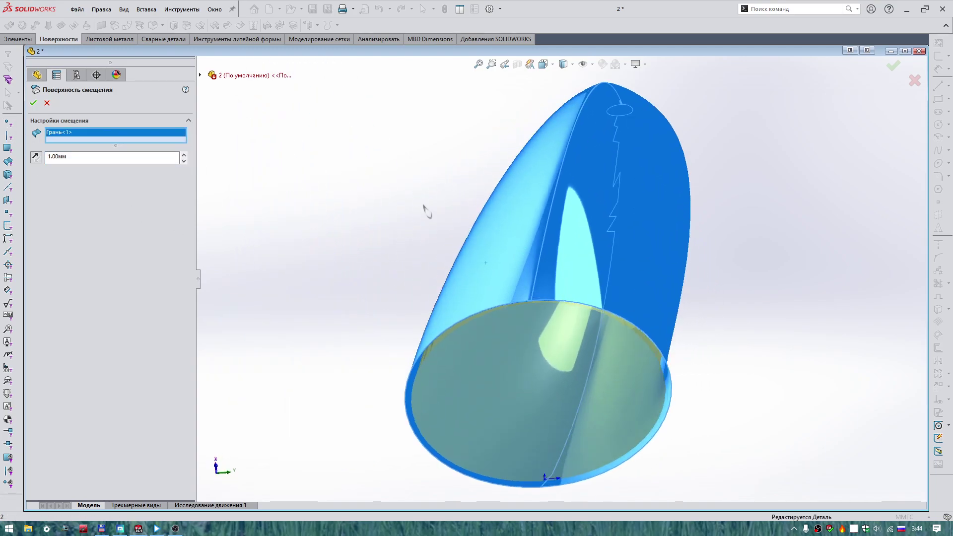
key(Return)
right_drag(320, 169, 330, 218)
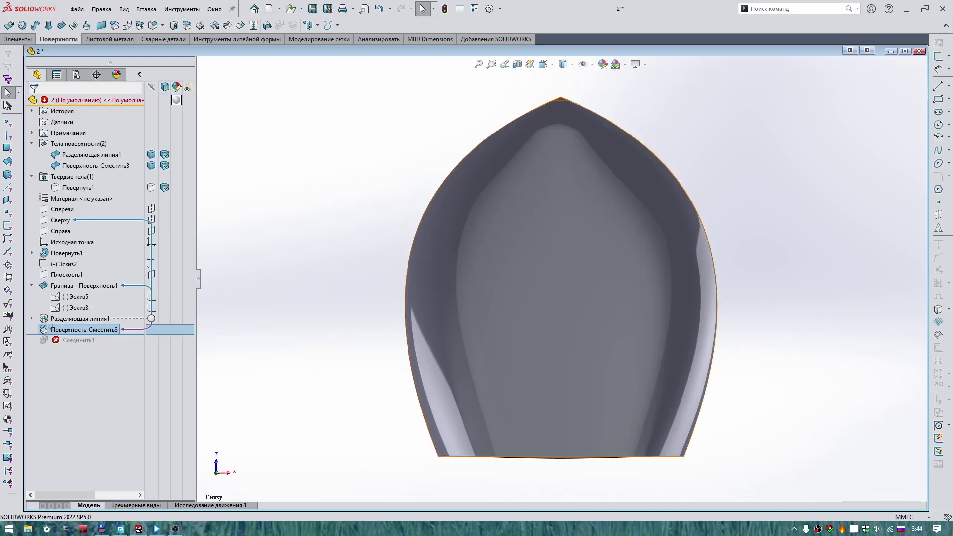
- Edit the split-line sketch, changing the tip distance from 0.50 to 0.20 mm
click(93, 332)
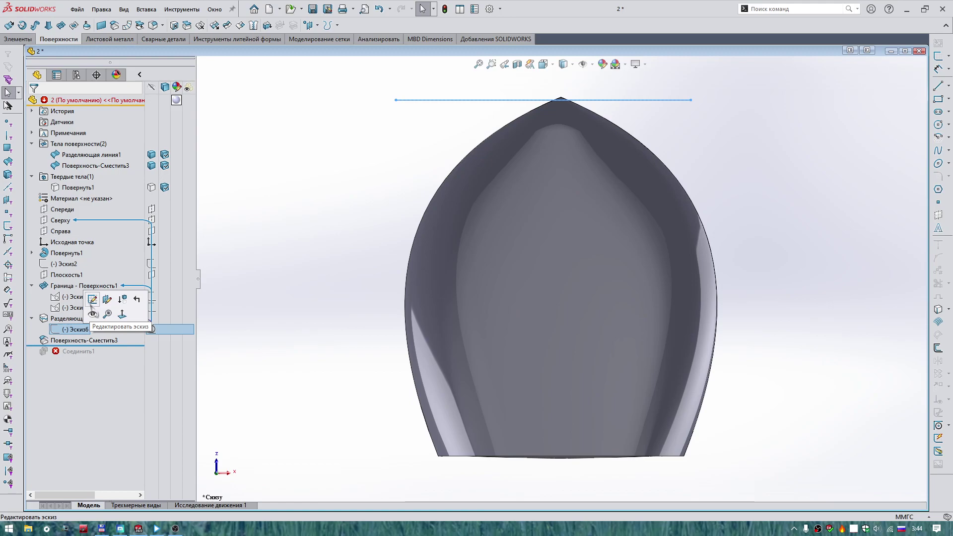
click(92, 301)
scroll(633, 100, down, 5)
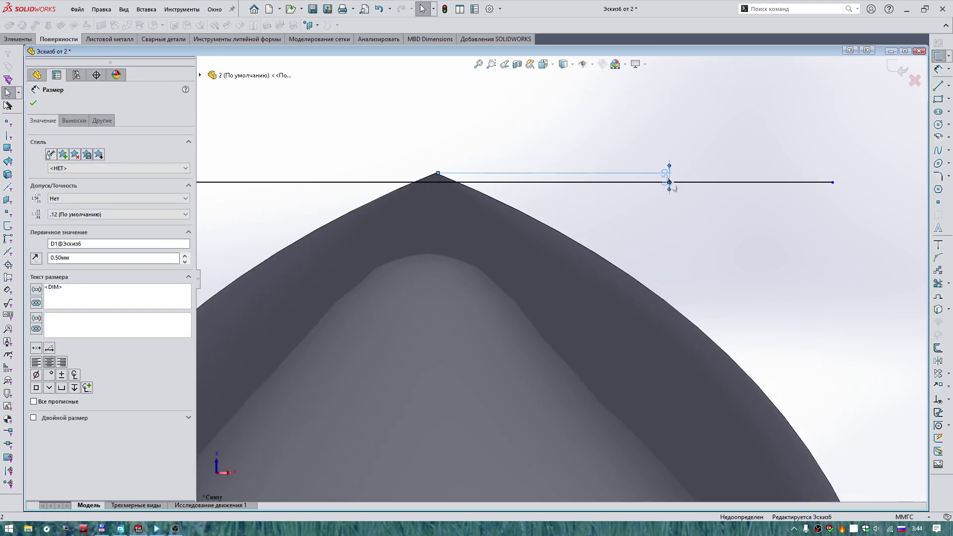
double_click(673, 188)
text(=)
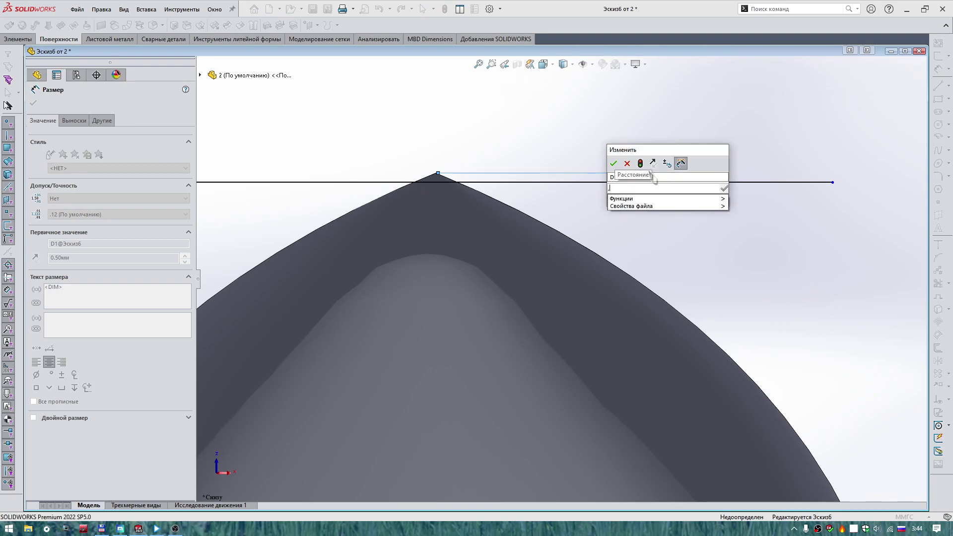
text(5)
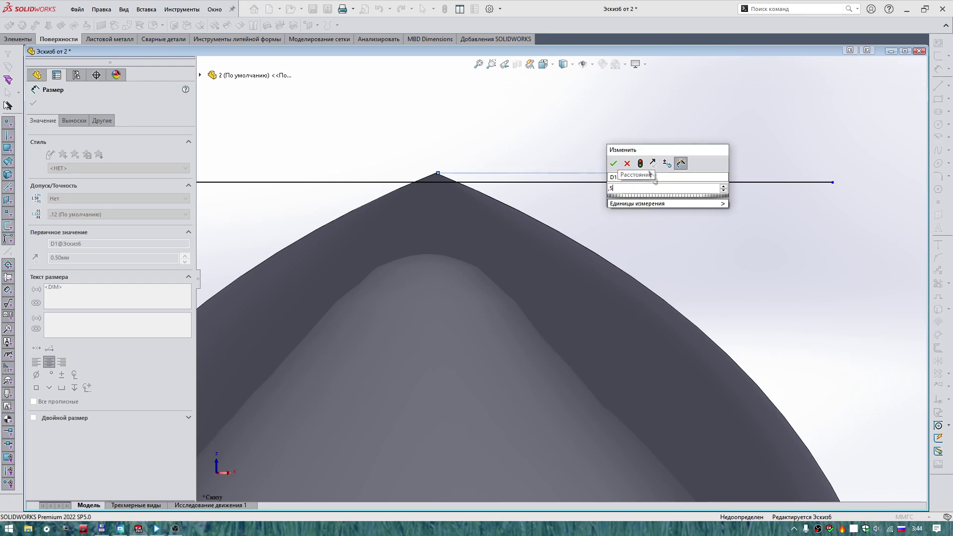
key(BackSpace)
text(2)
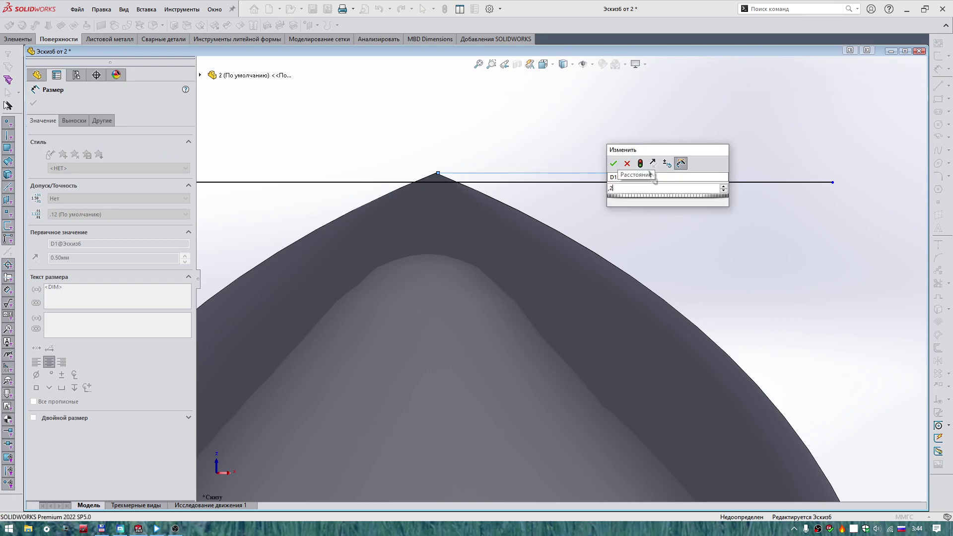
key(Return)
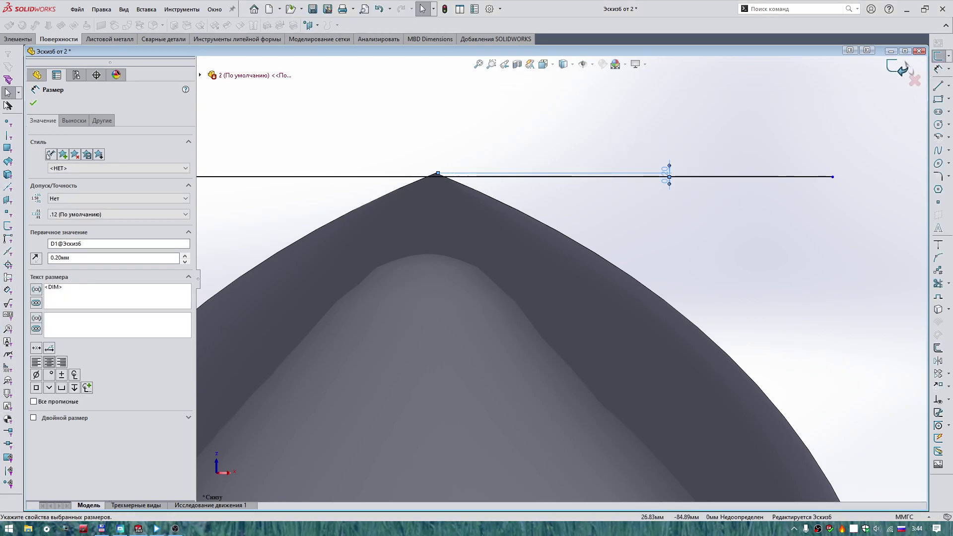
click(901, 68)
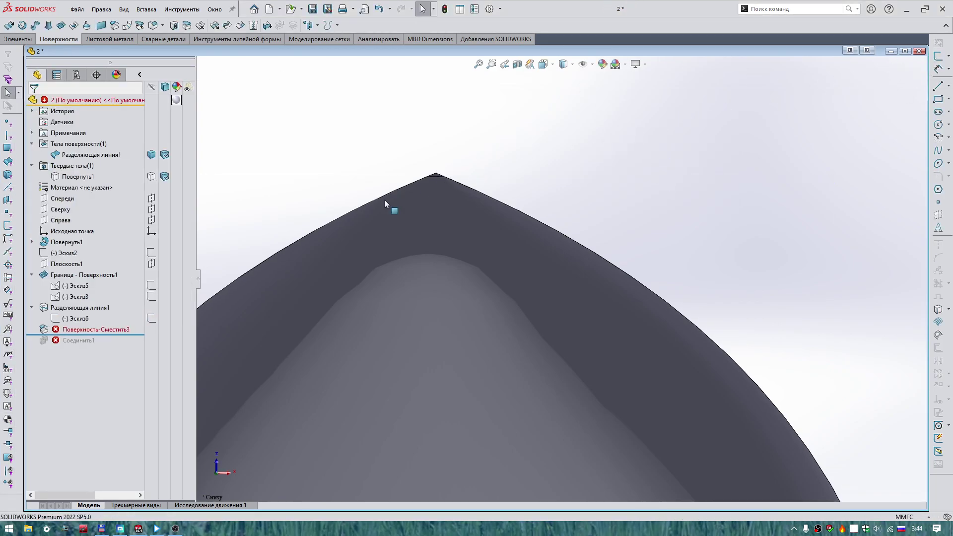
- Change the tip distance to 0.30 mm and rebuild
click(80, 319)
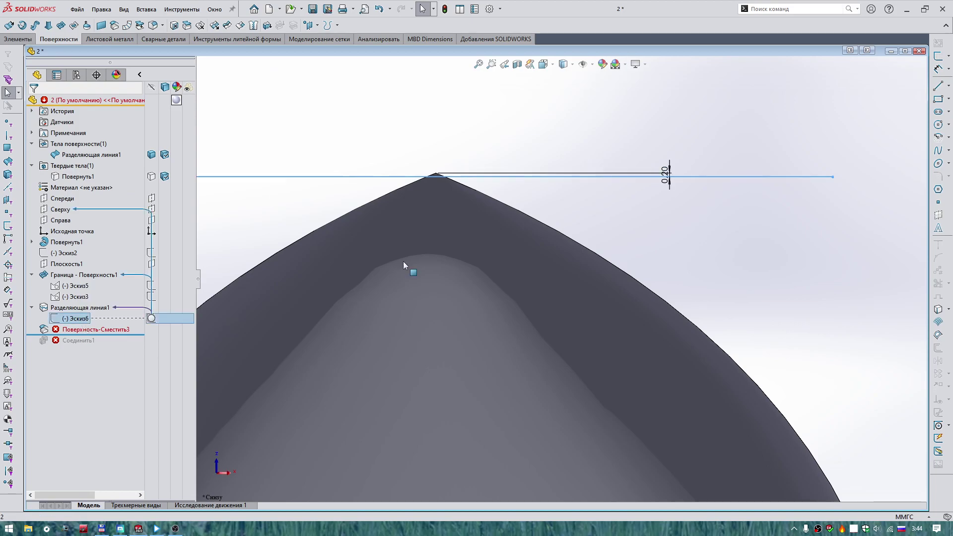
click(670, 182)
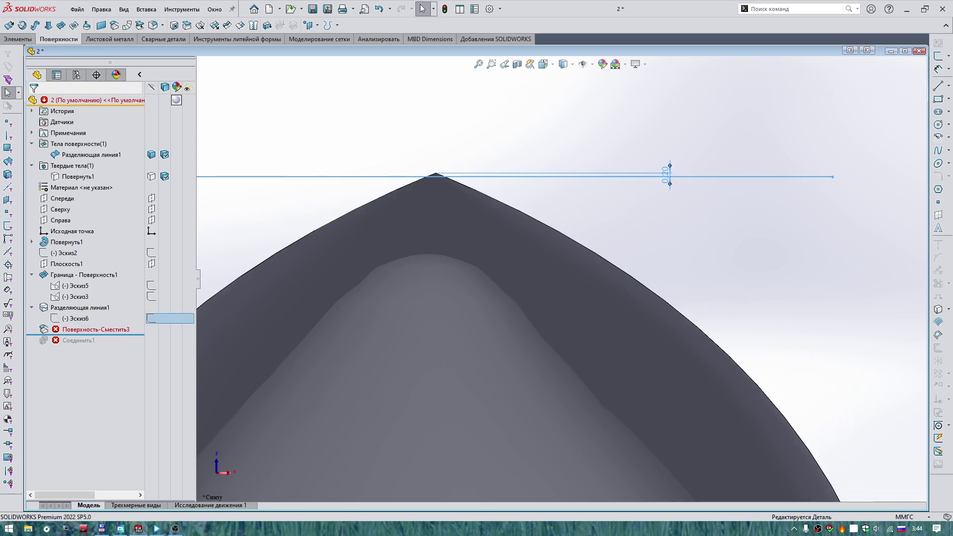
double_click(668, 175)
text(0.3)
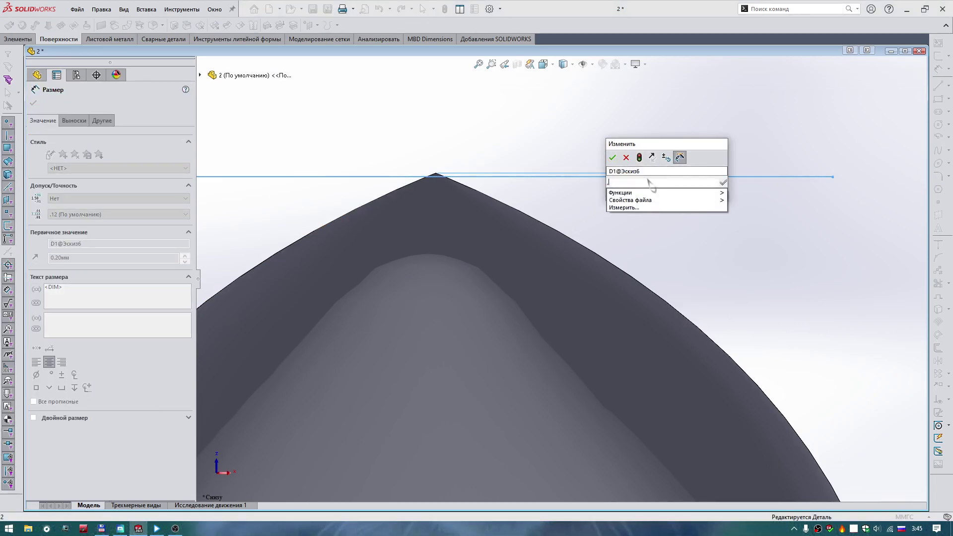
key(Return)
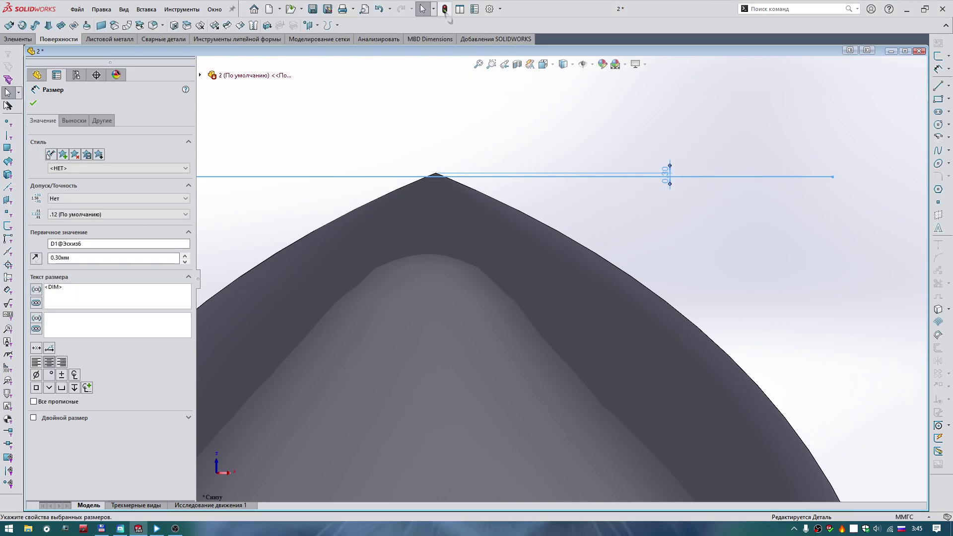
click(445, 8)
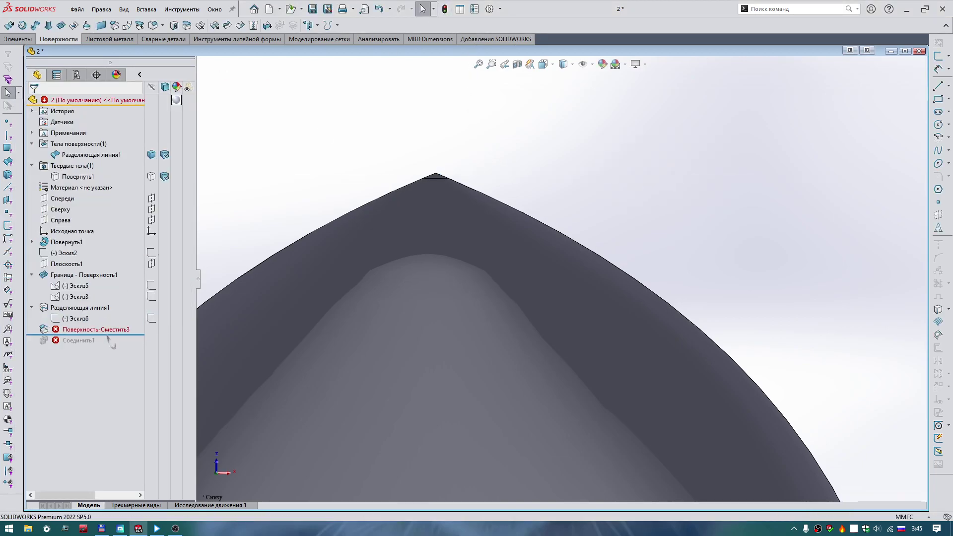
- Set the tip distance to 0.40 mm and rebuild the part
click(79, 318)
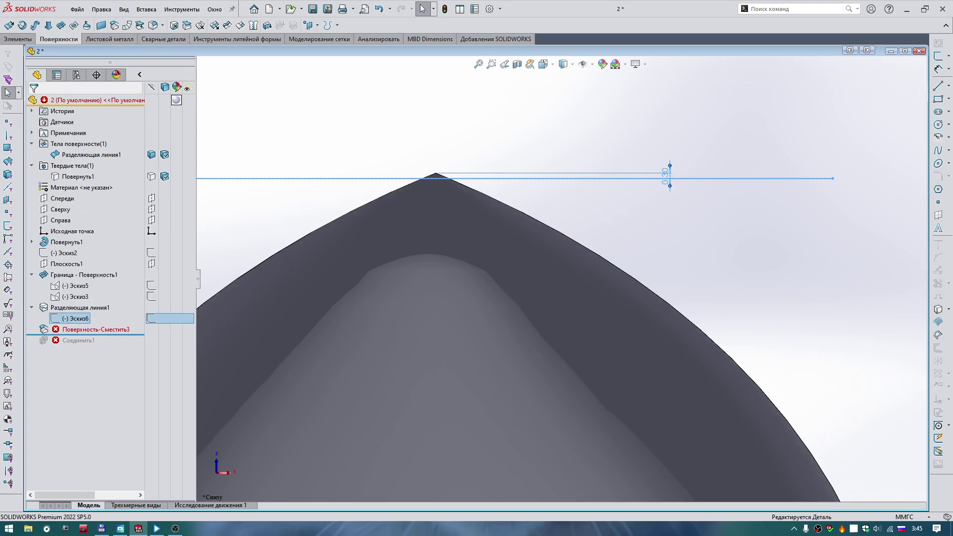
double_click(665, 175)
text(=)
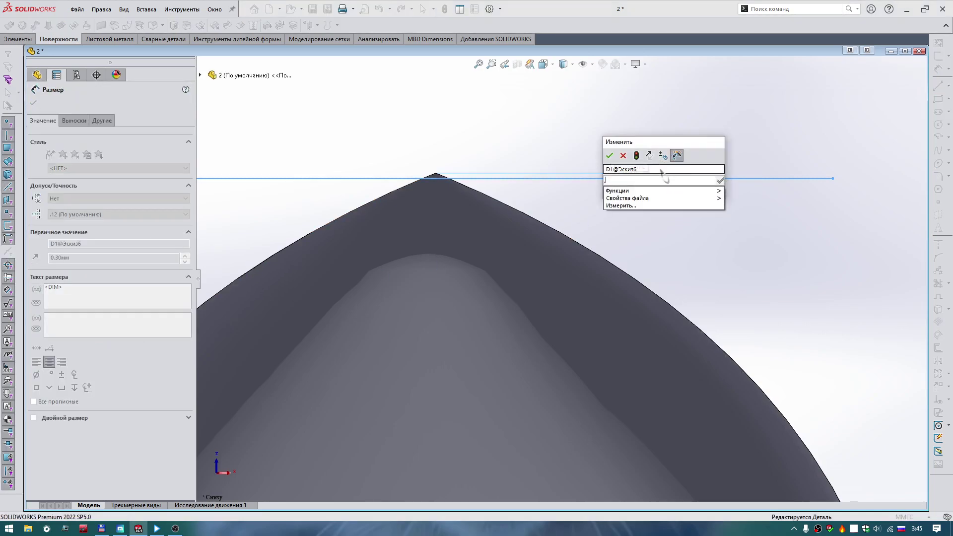
key(Escape)
key(Escape)
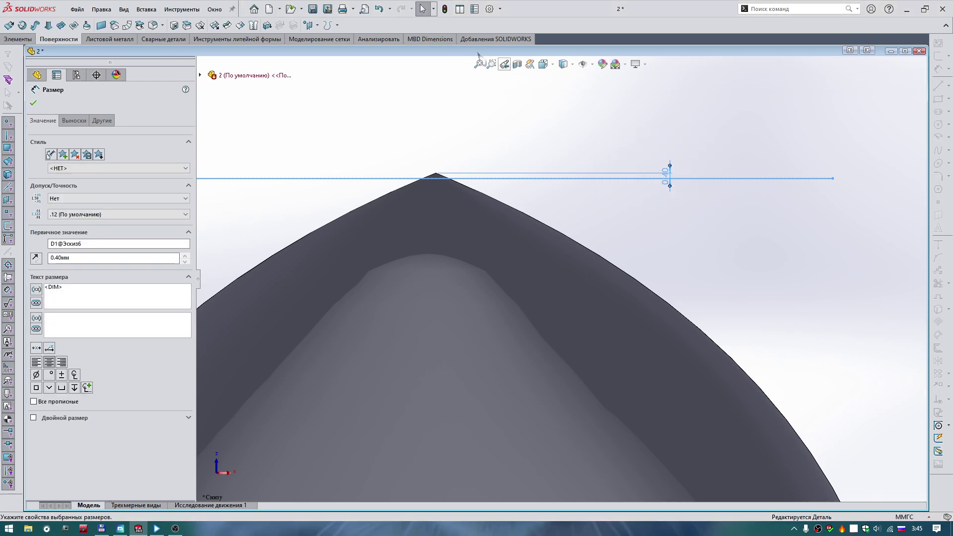
click(446, 9)
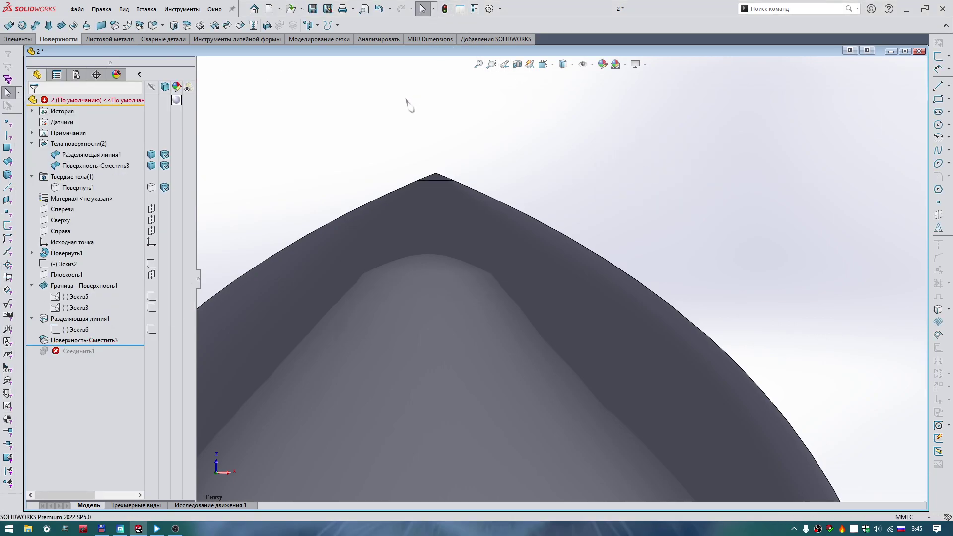
- Cap the tip hole with a Tangent fill surface merged into the offset surface
scroll(382, 156, down, 3)
scroll(383, 155, down, 3)
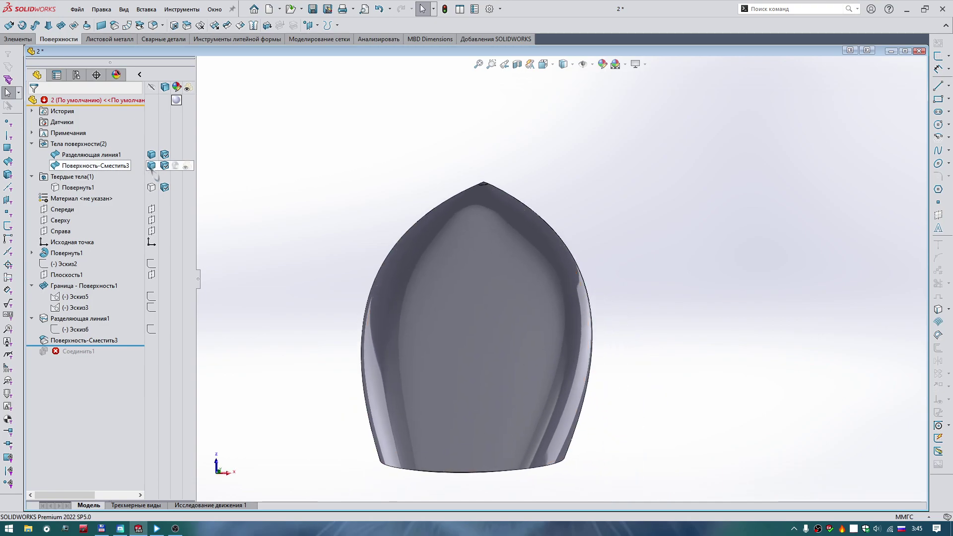
mouse_move(90, 154)
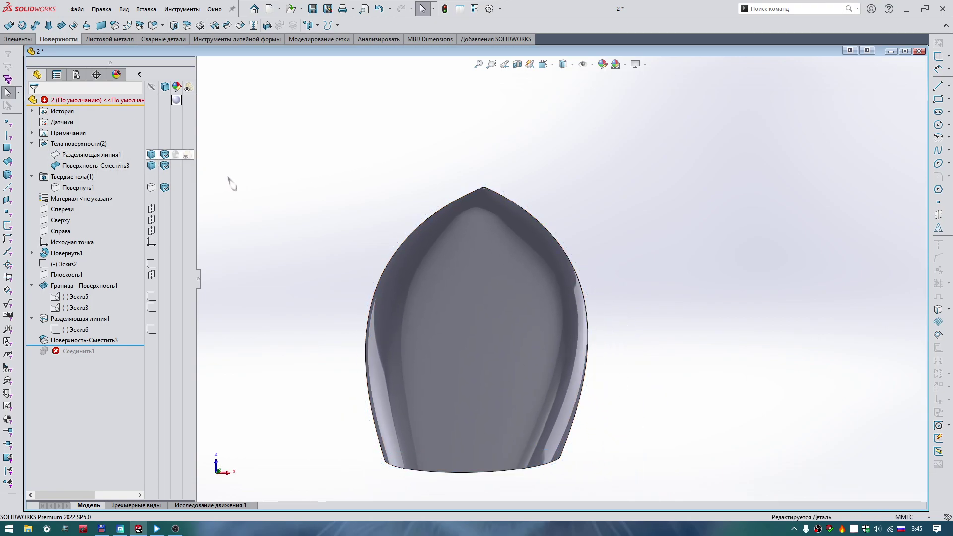
scroll(492, 182, down, 2)
scroll(494, 183, down, 3)
scroll(506, 179, down, 2)
middle_drag(512, 182, 523, 186)
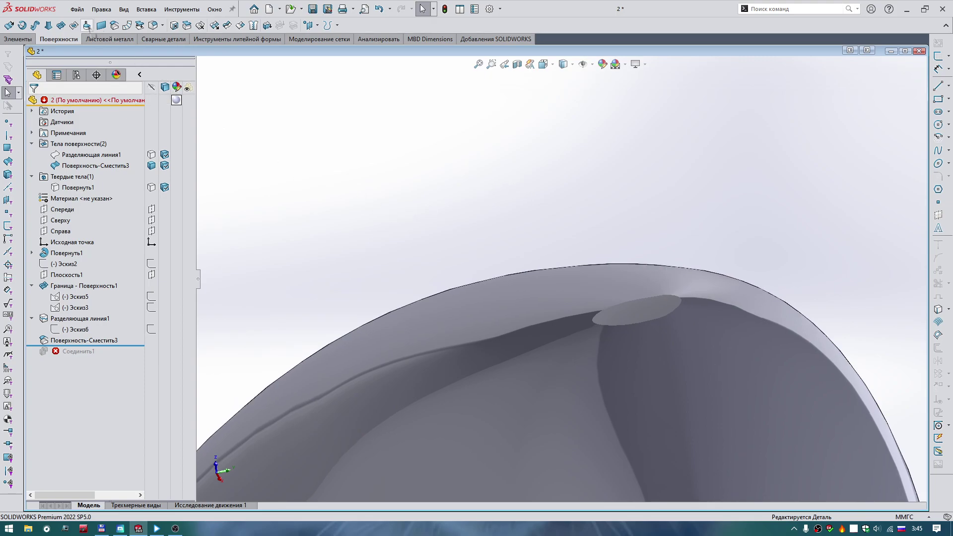
click(74, 24)
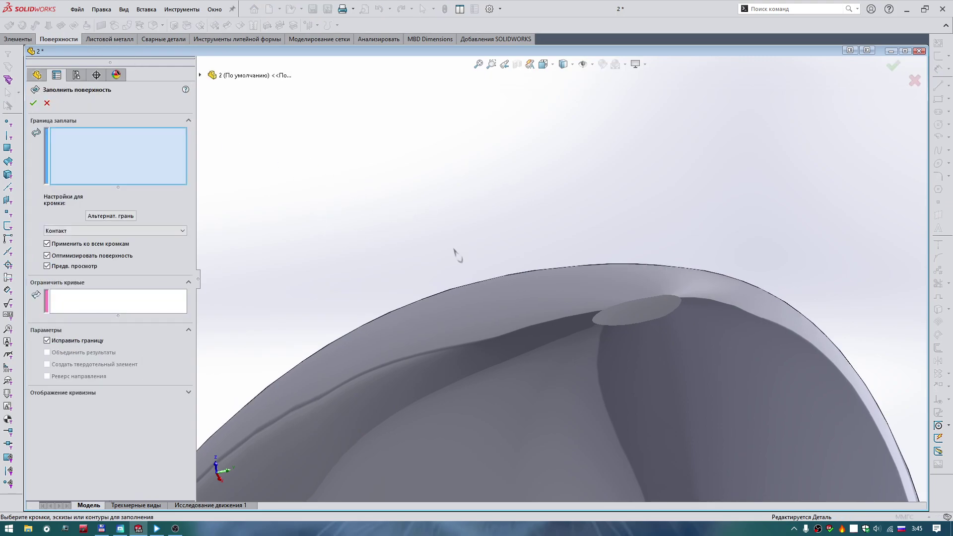
click(620, 308)
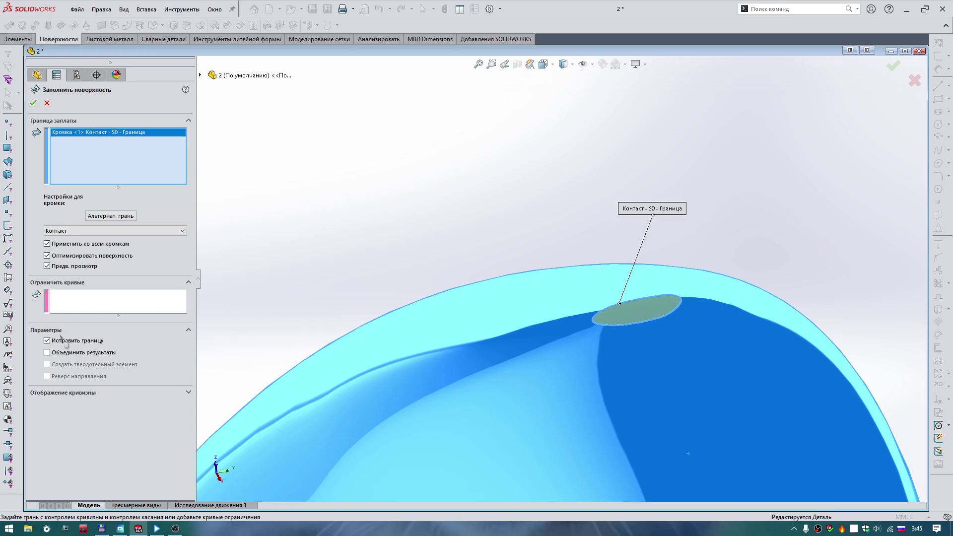
click(63, 233)
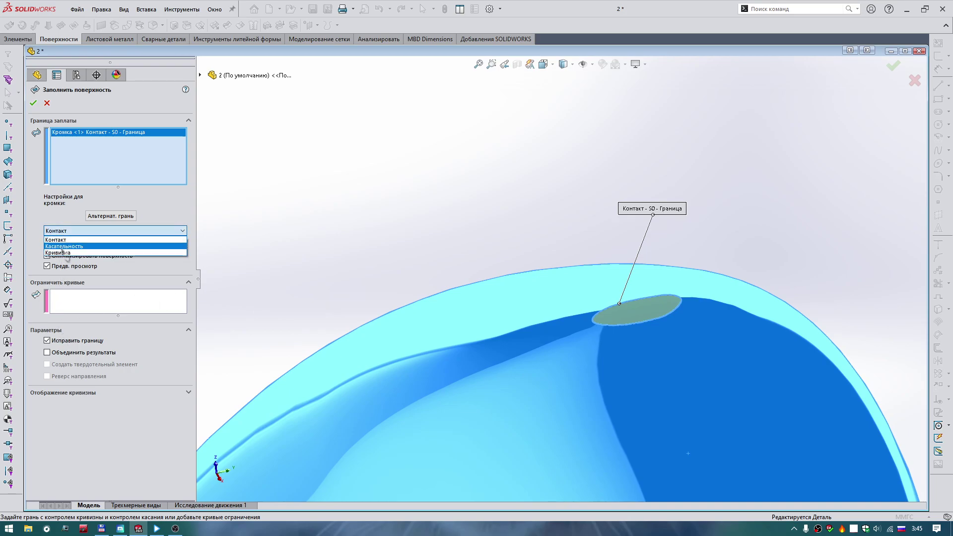
click(65, 251)
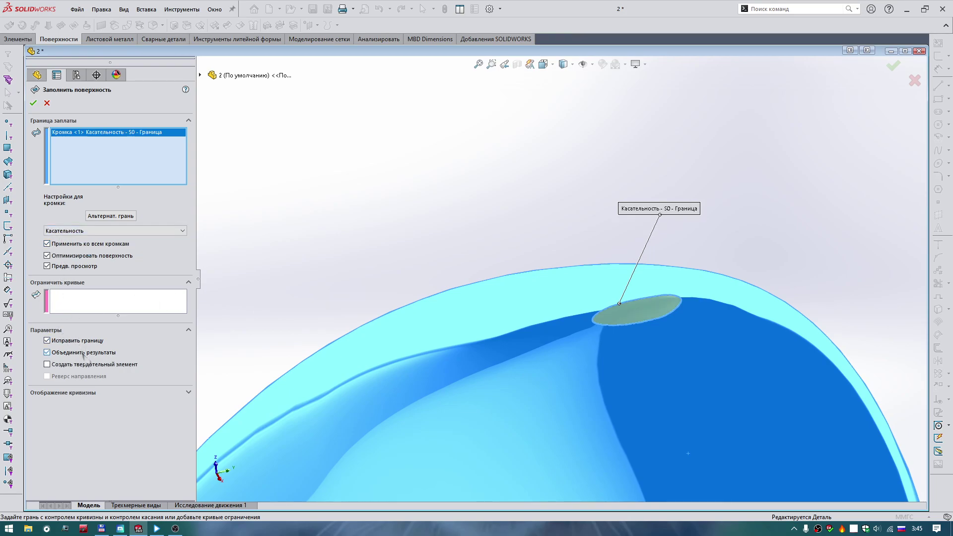
click(33, 103)
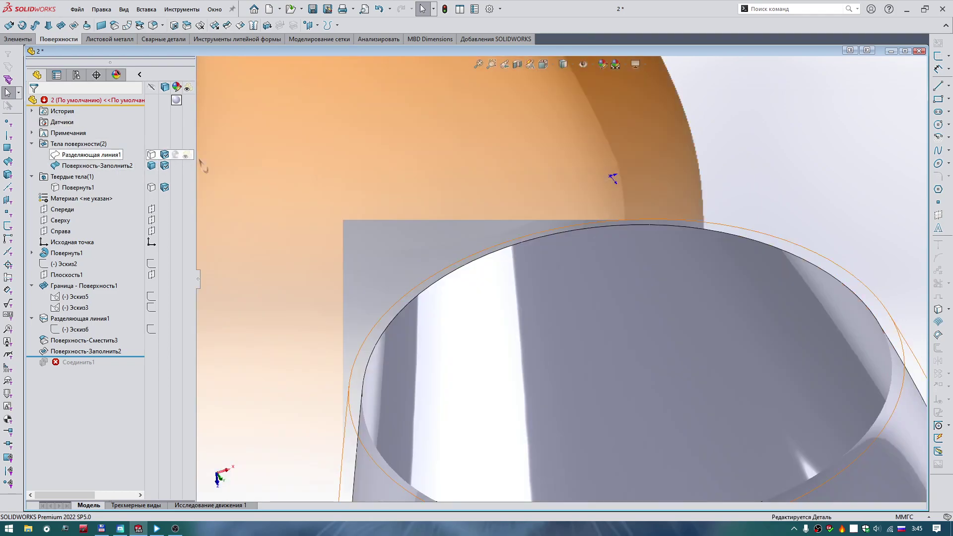
- Show Разделяющая линия1 and fill between both rim edges, creating a solid body
click(185, 155)
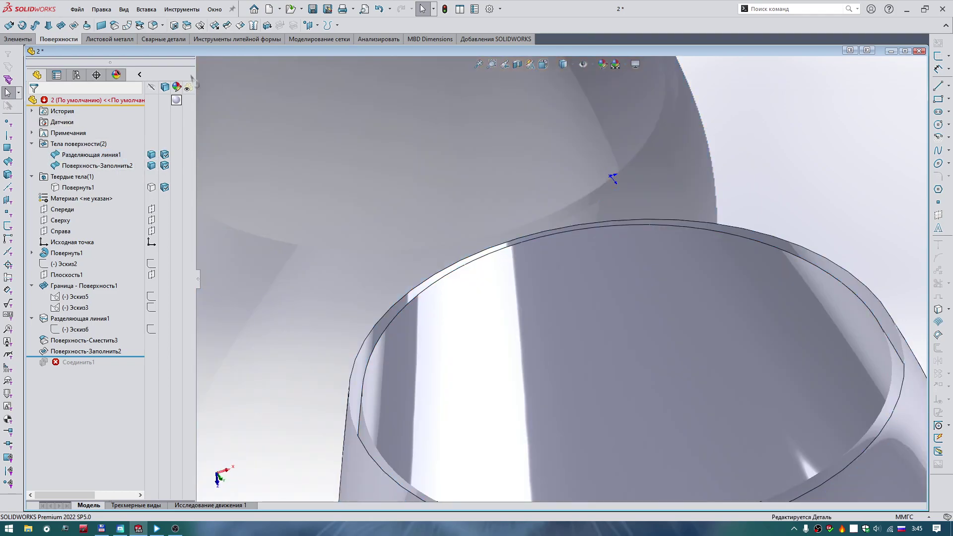
click(73, 26)
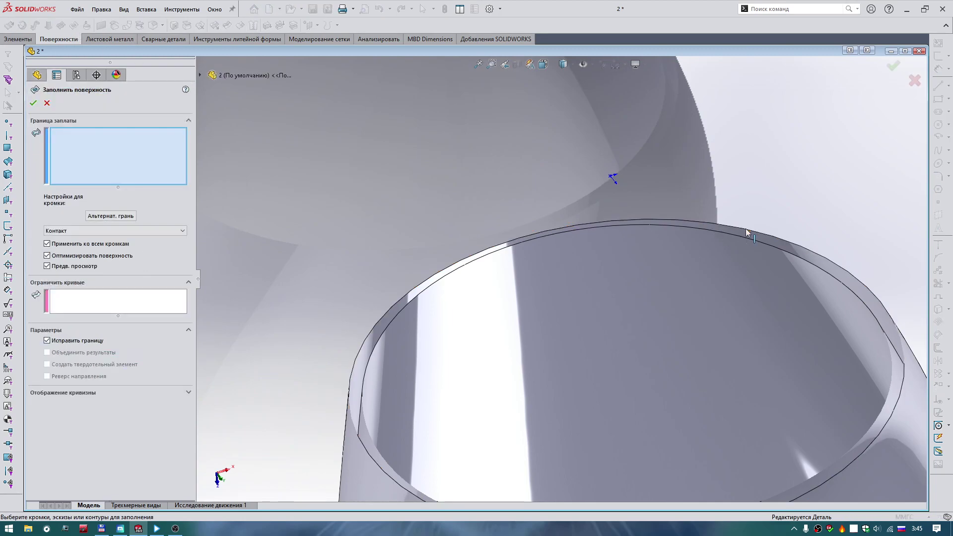
click(747, 242)
click(748, 242)
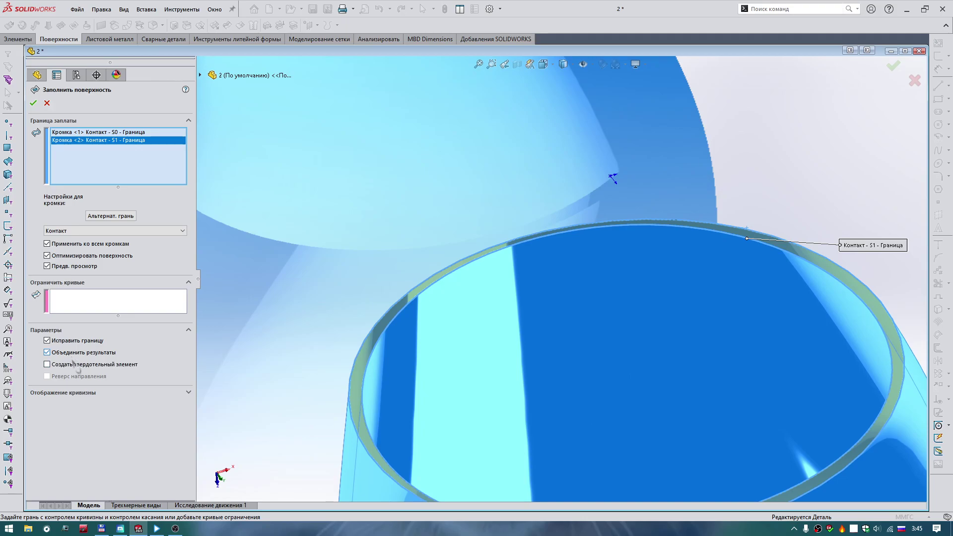
click(33, 103)
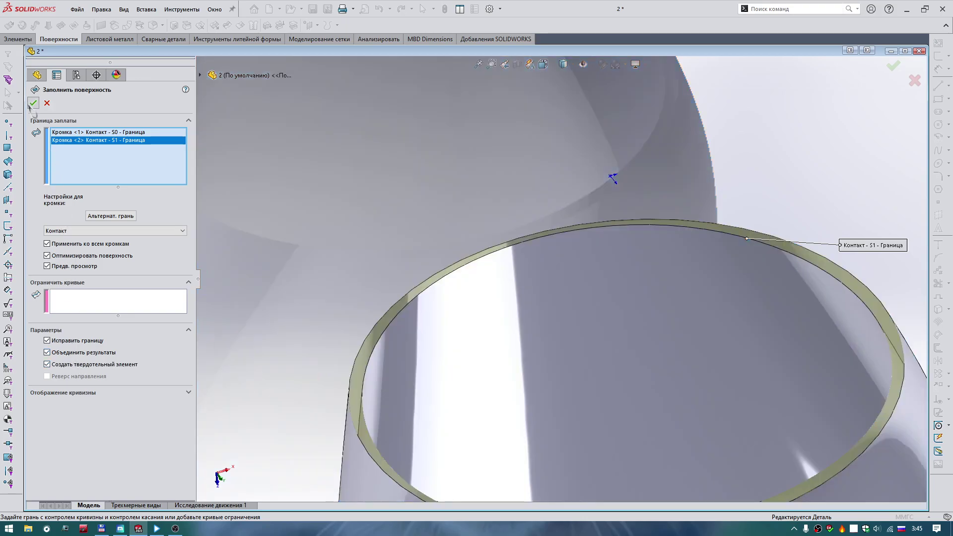
right_drag(547, 202, 548, 204)
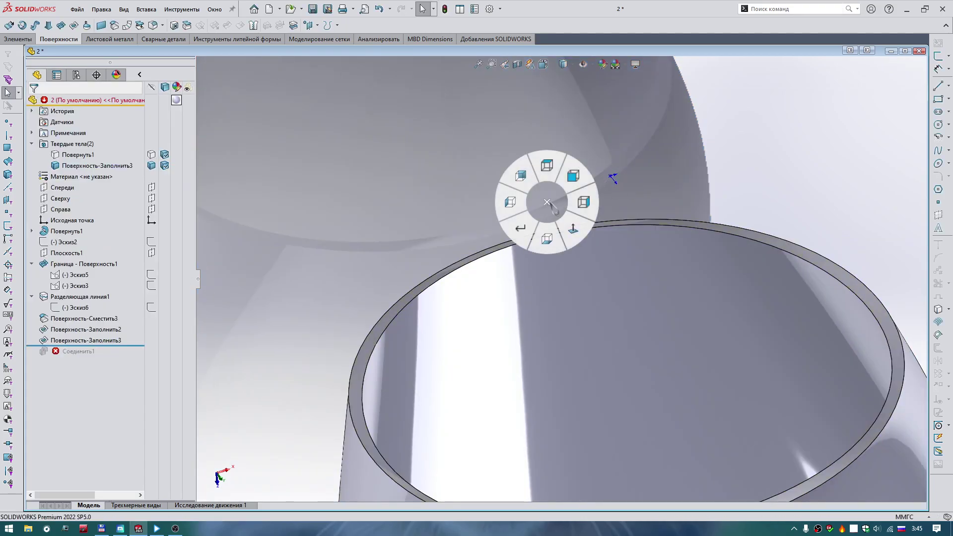
- Unhide the Повернуть1 cylinder and check both bodies with a Right-plane section view
click(547, 239)
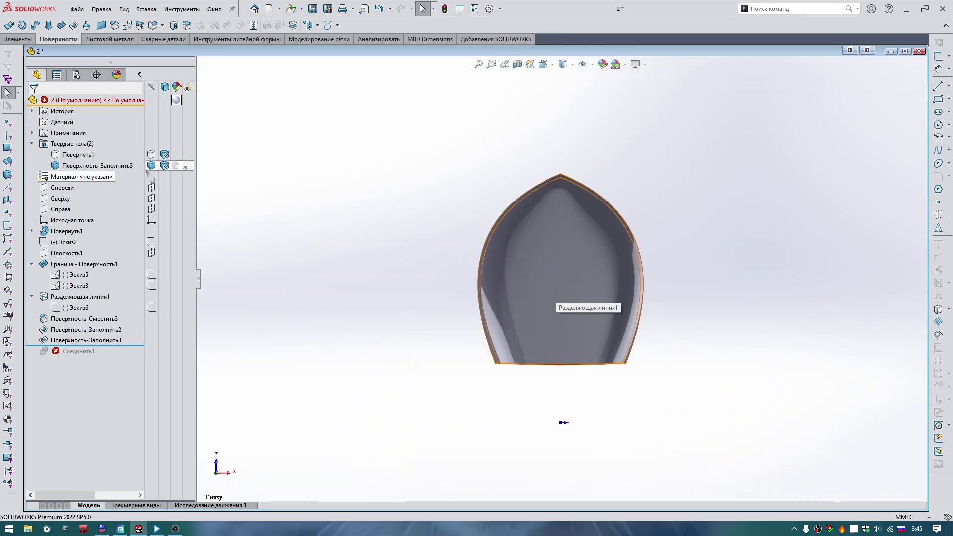
click(151, 154)
key(Up)
key(Up)
key(Up)
key(Up)
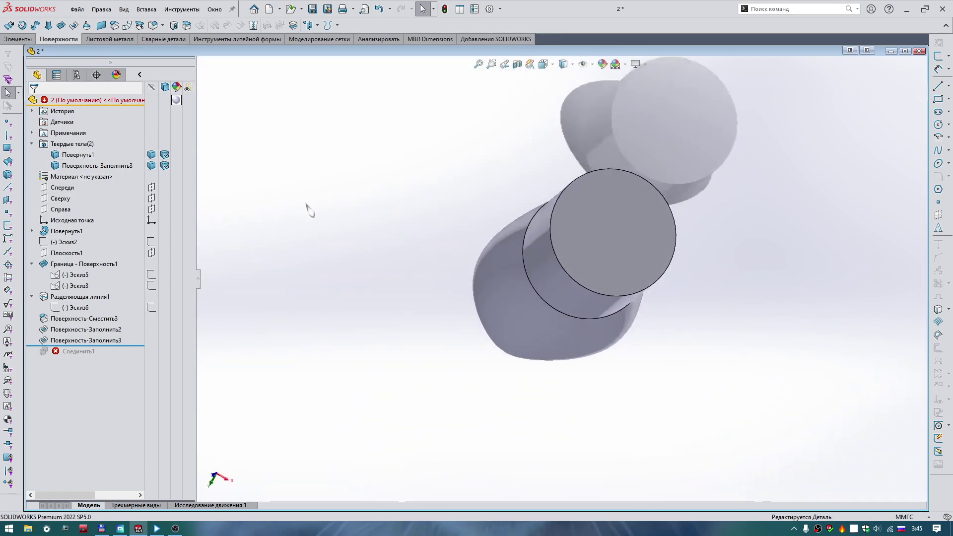
key(Up)
key(Up)
key(Up)
key(Up)
key(Up)
key(Up)
key(Right)
key(Right)
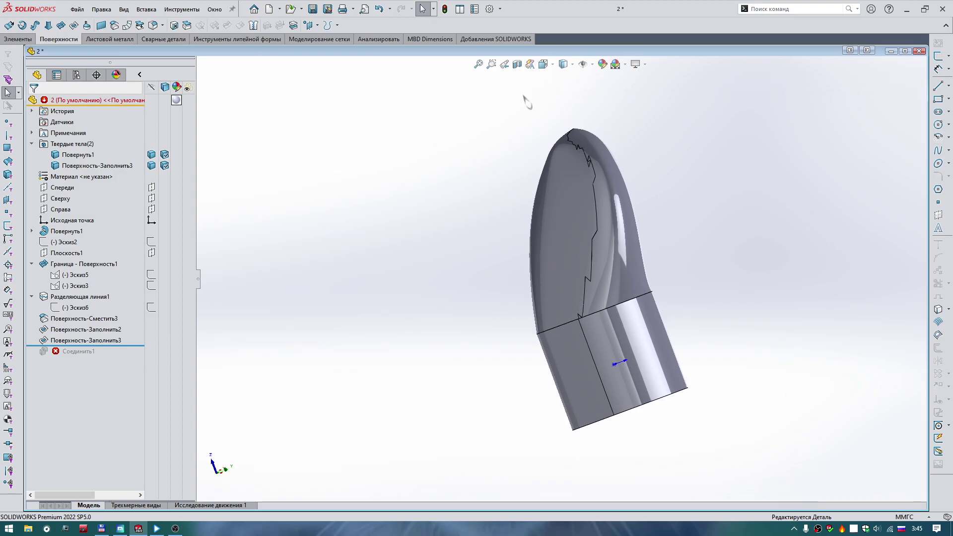
click(529, 64)
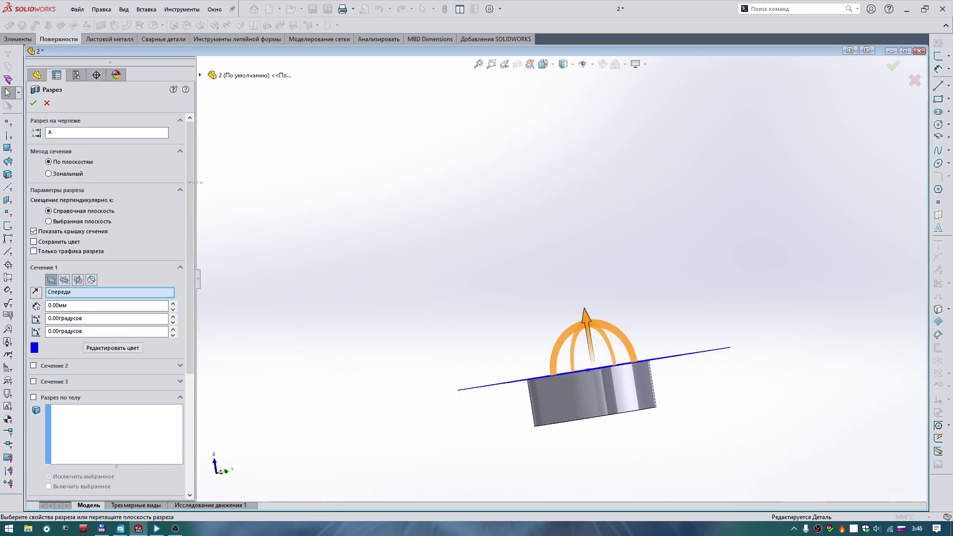
click(77, 279)
click(33, 102)
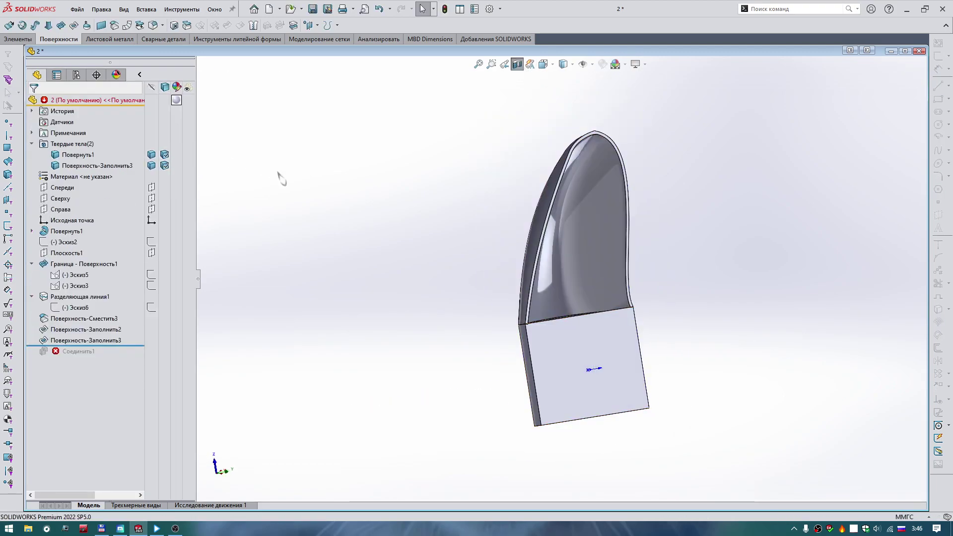
key(Left)
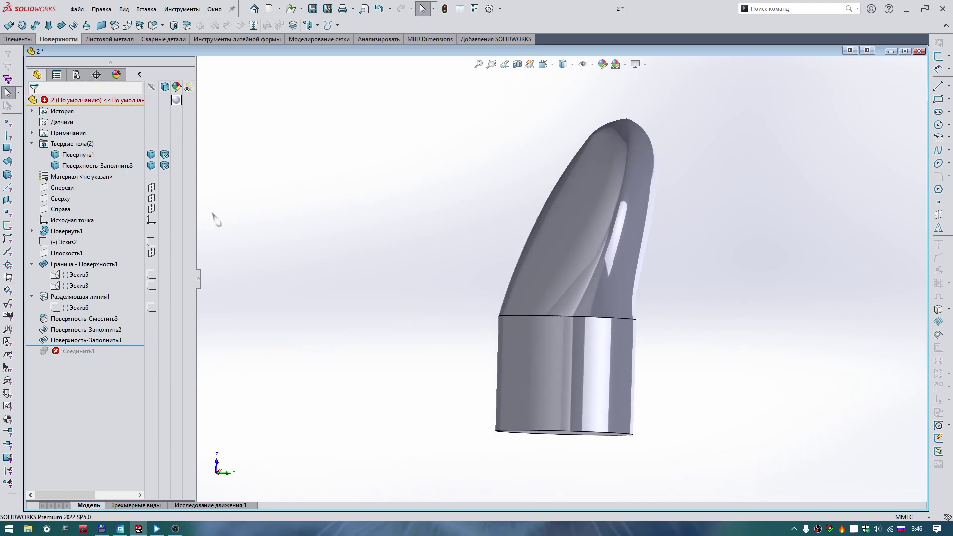
click(25, 40)
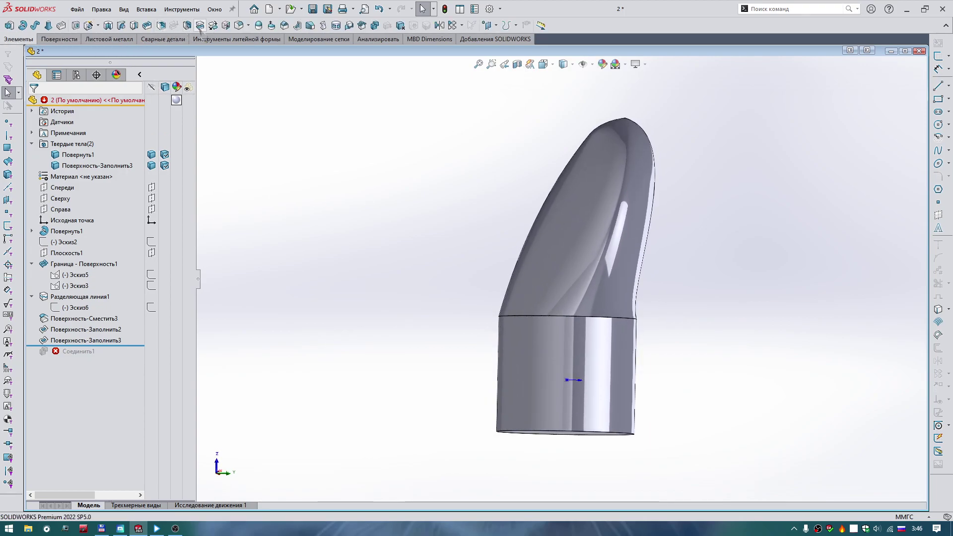
- Shell the Повернуть1 cylinder 1.00 mm thick, removing both end faces, with Поверхность-Заполнить3 hidden
click(160, 27)
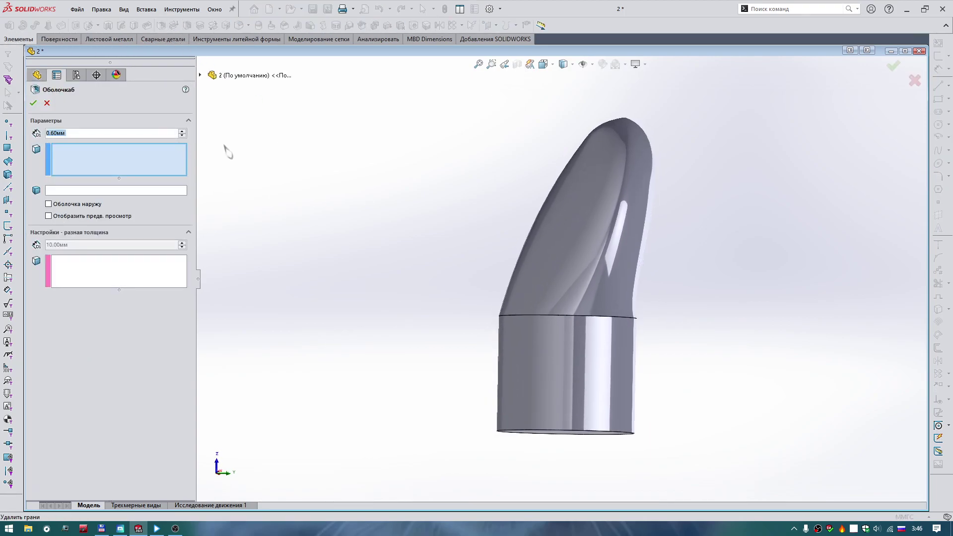
key(Up)
key(Up)
key(Up)
click(201, 76)
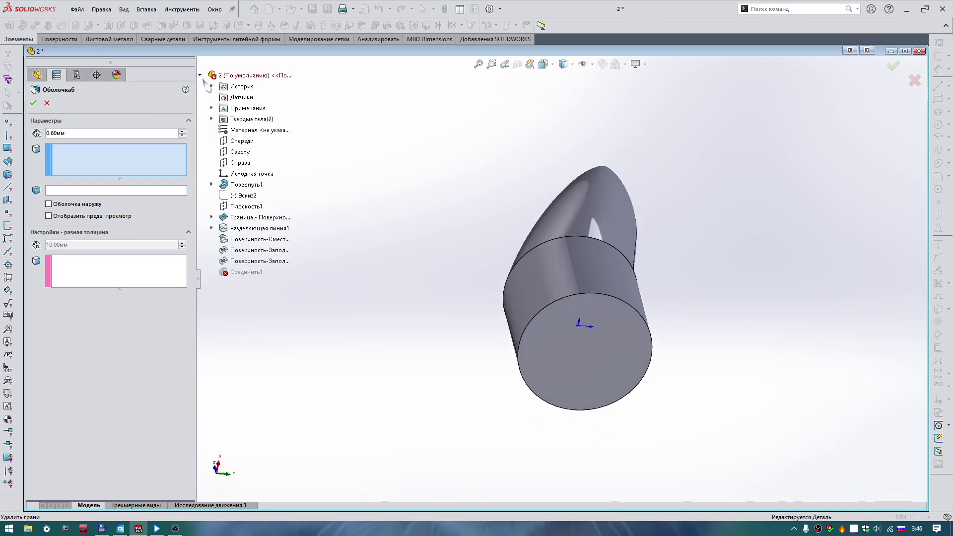
click(216, 120)
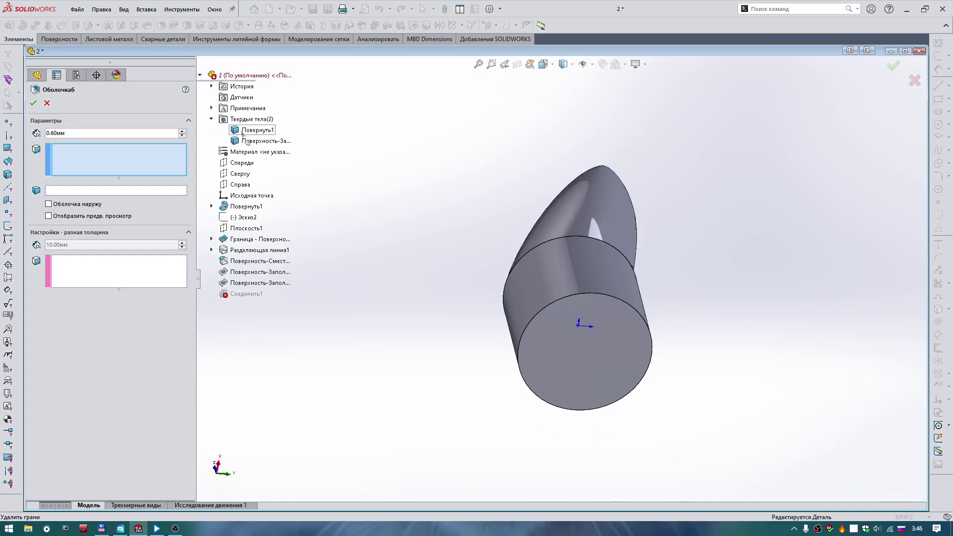
right_click(245, 130)
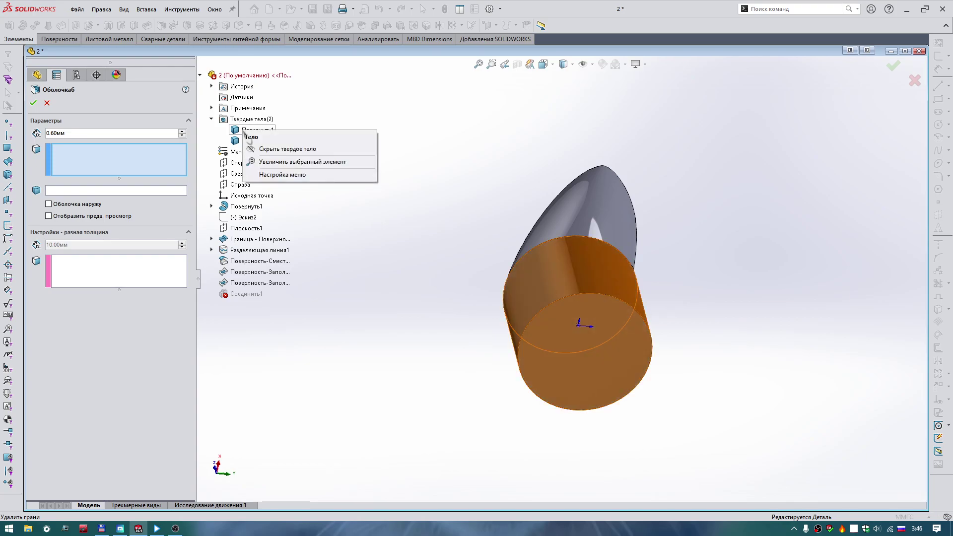
right_click(236, 142)
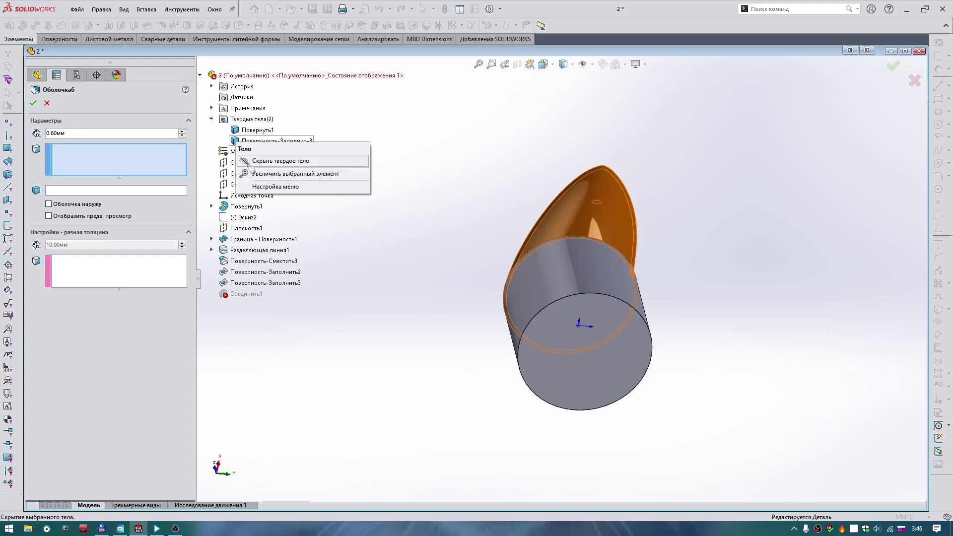
click(259, 161)
click(562, 346)
middle_drag(564, 348, 568, 297)
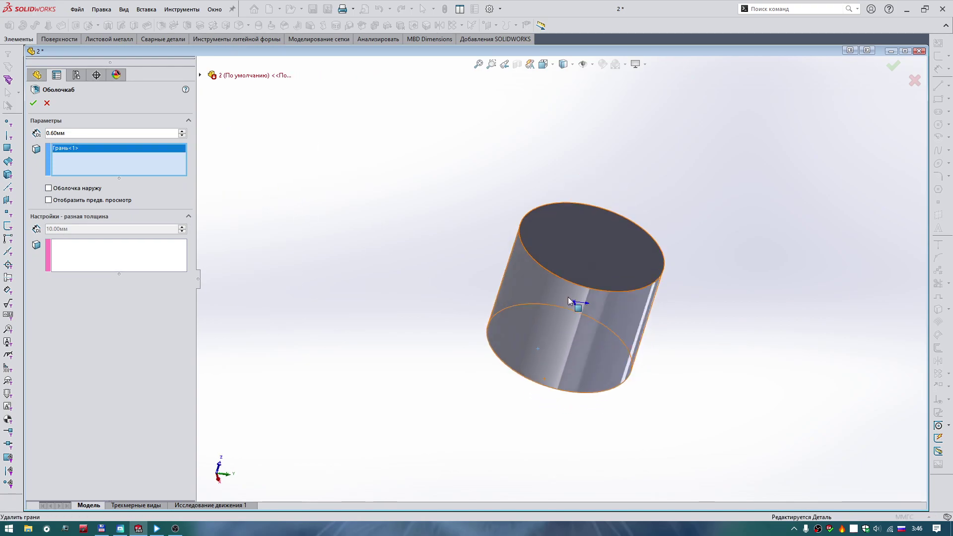
click(571, 264)
text(1.)
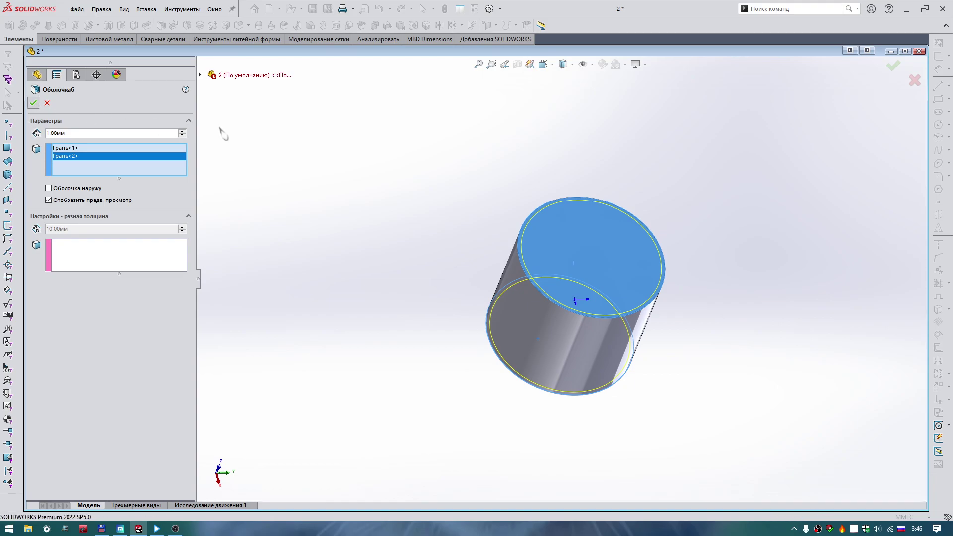
key(Return)
- Section the model along the Right plane to inspect the hollow interior
middle_drag(278, 193, 368, 153)
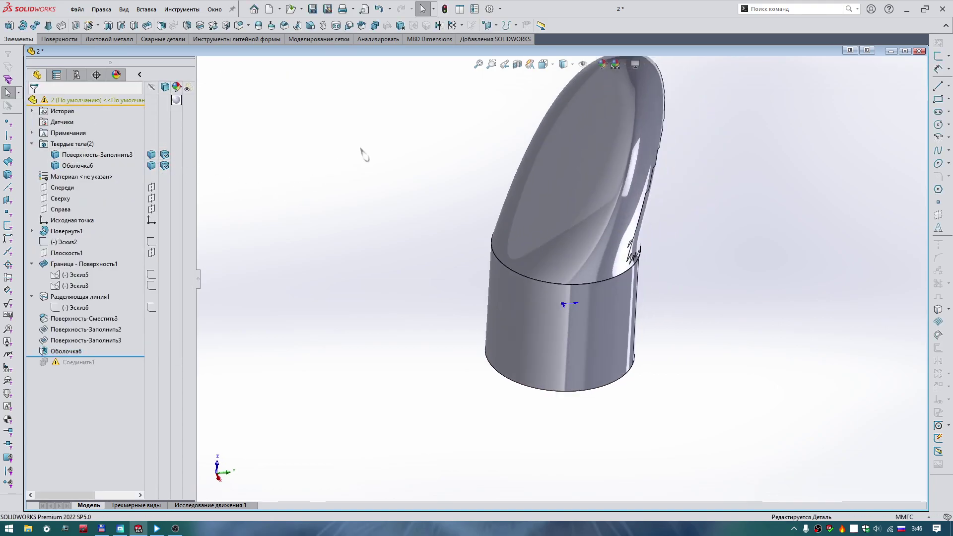
key(ctrl+4)
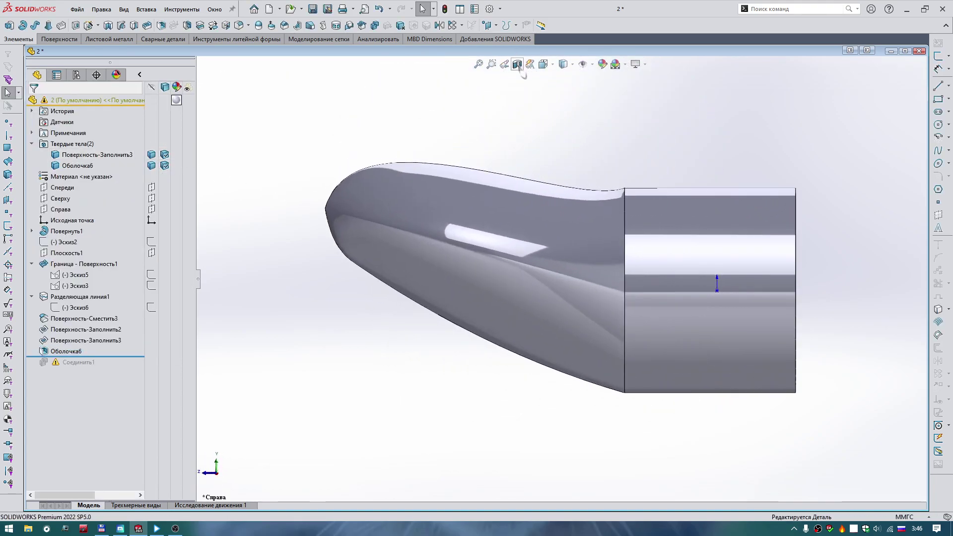
click(519, 66)
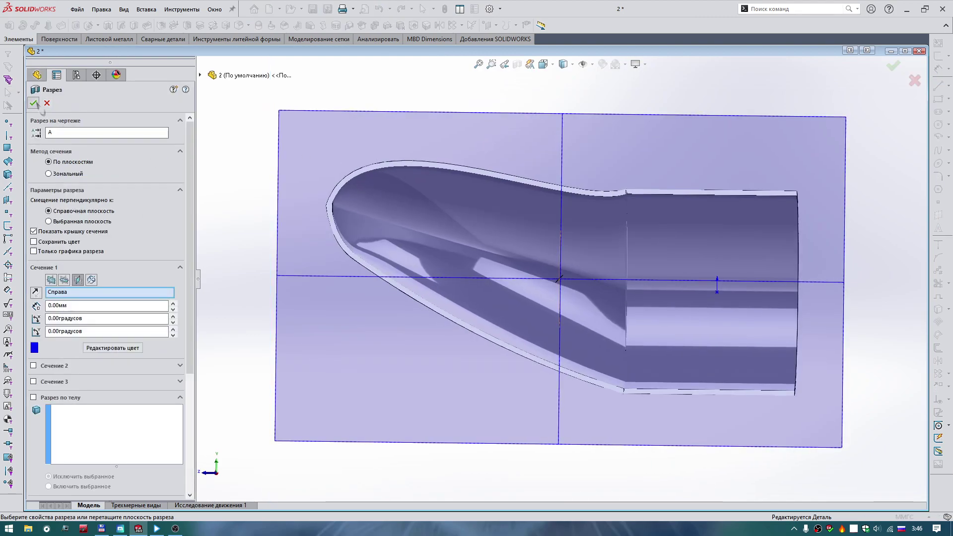
click(35, 103)
scroll(599, 222, down, 5)
scroll(640, 186, down, 3)
scroll(632, 189, down, 2)
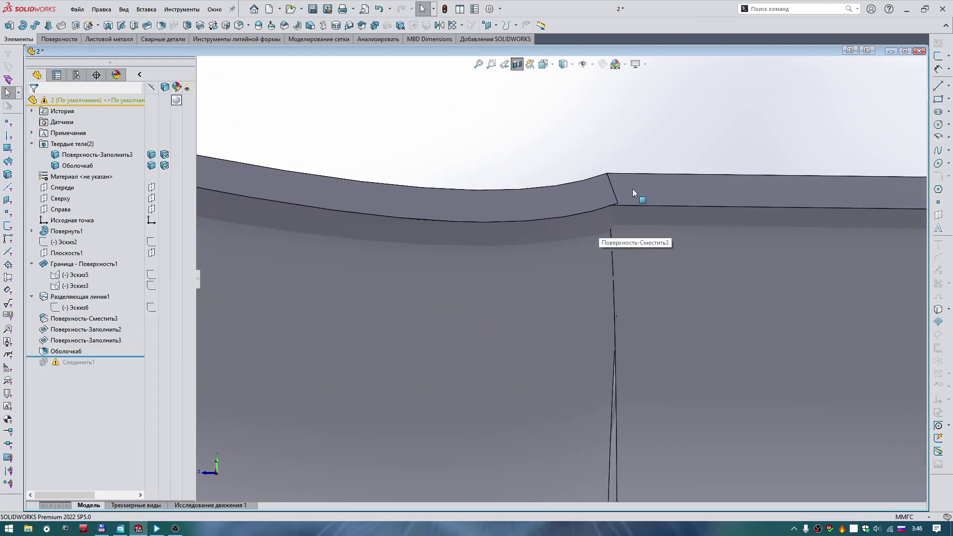
scroll(633, 189, up, 2)
scroll(621, 217, up, 3)
scroll(609, 285, up, 5)
middle_drag(611, 277, 534, 86)
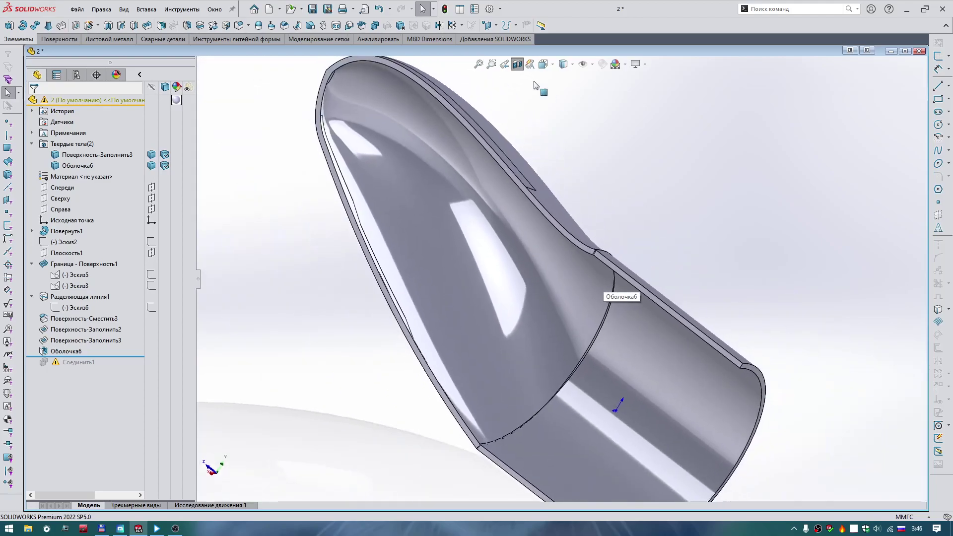
- Switch the section to the Top plane and zoom into the ring-to-bulb seam
click(519, 65)
click(517, 64)
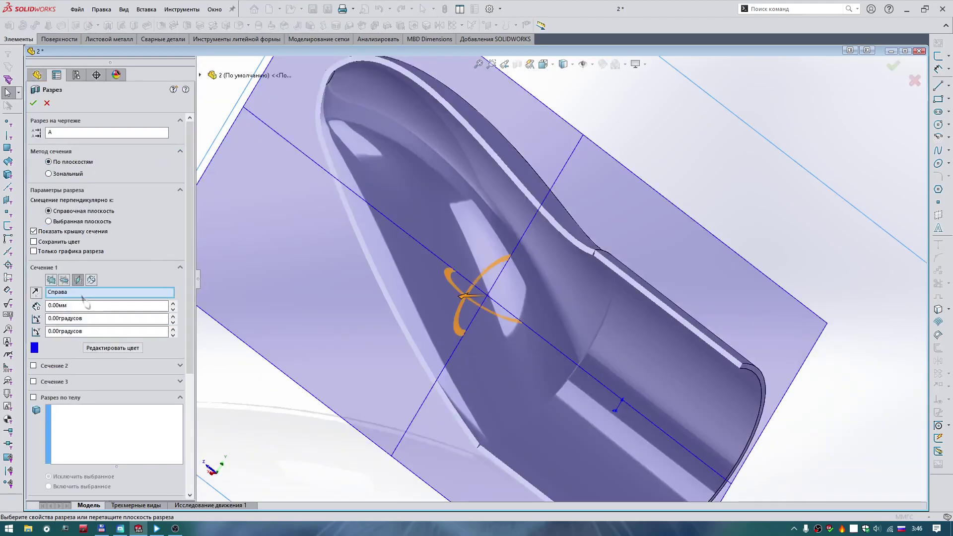
click(65, 280)
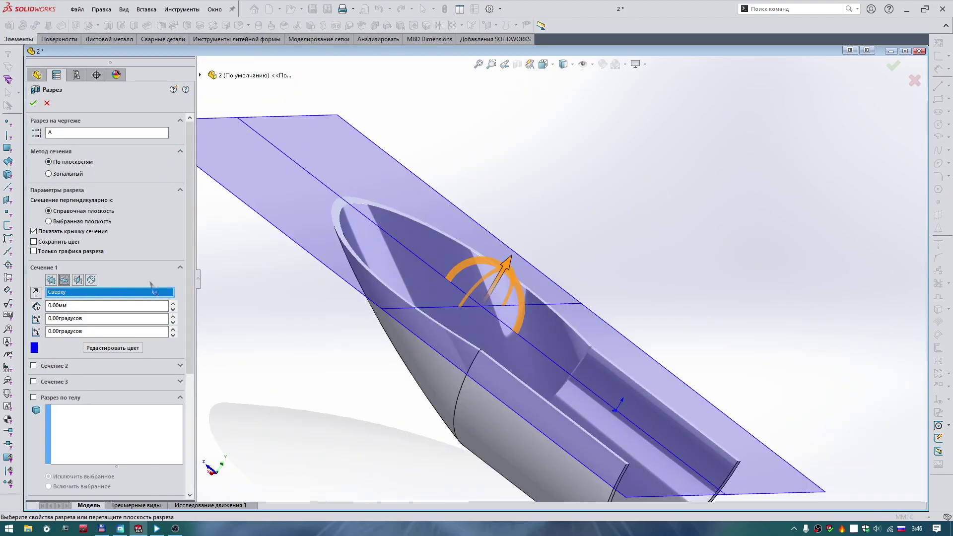
click(34, 104)
scroll(510, 234, down, 5)
scroll(621, 243, down, 3)
scroll(651, 213, down, 3)
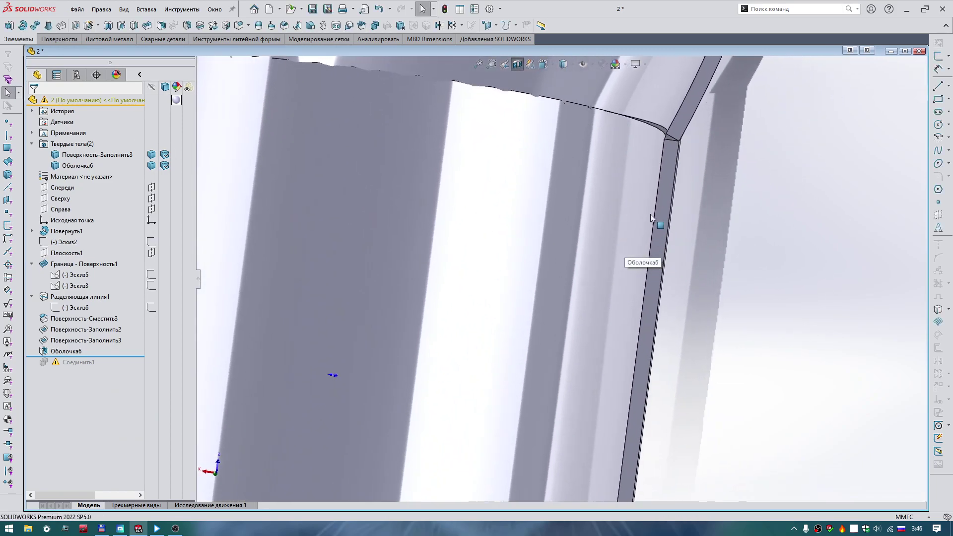
scroll(657, 182, down, 2)
scroll(654, 174, down, 2)
scroll(654, 174, down, 2)
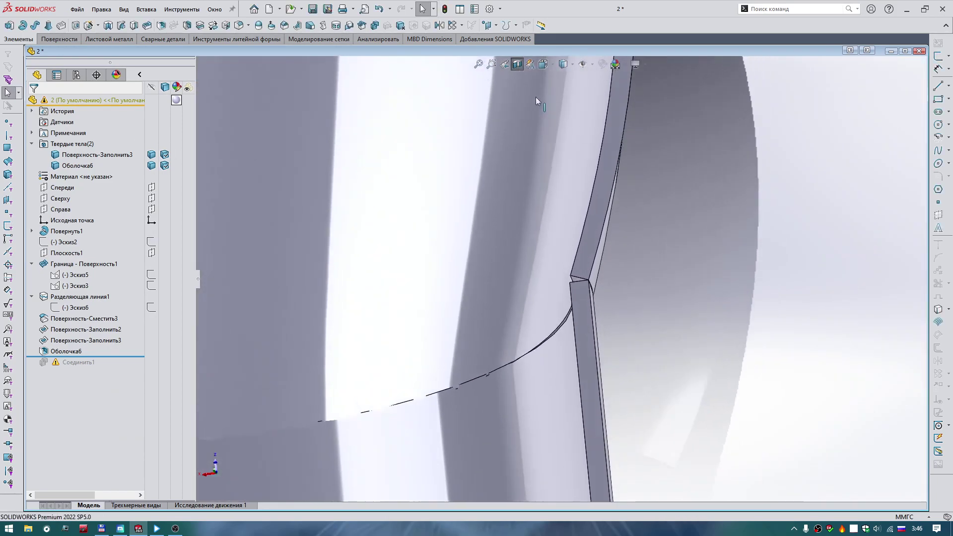
scroll(546, 124, up, 10)
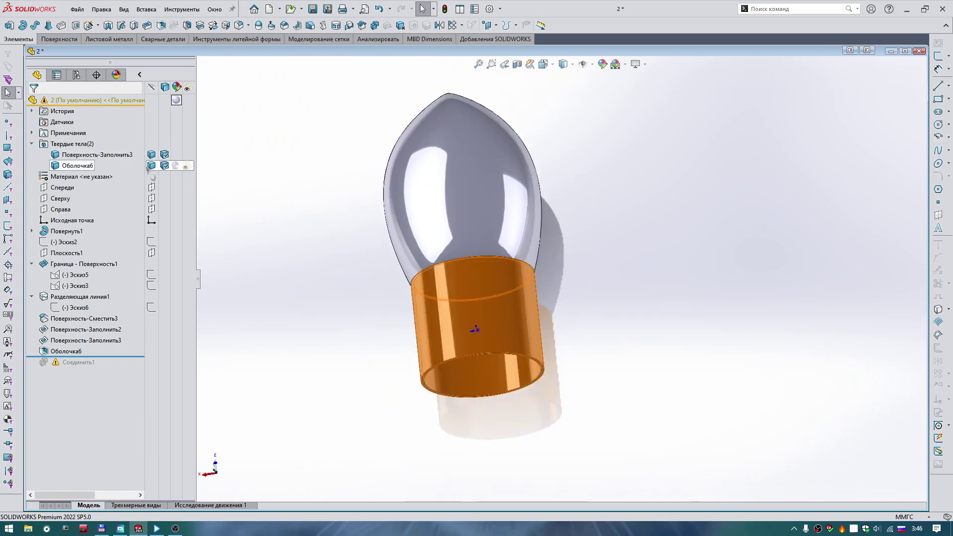
- Hide Оболочка6 and offset the ring's end face 1.00 mm with Move Face
click(152, 166)
scroll(535, 294, down, 5)
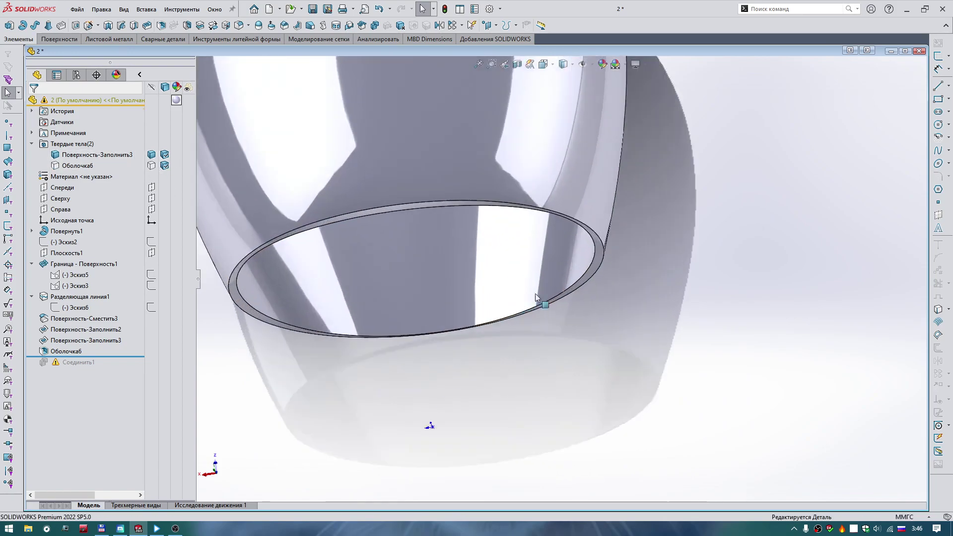
click(587, 283)
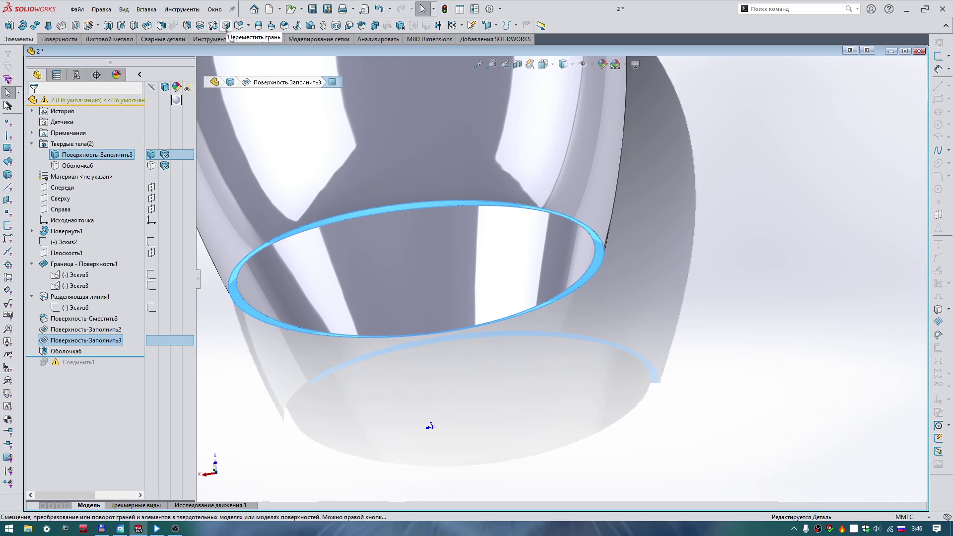
click(226, 25)
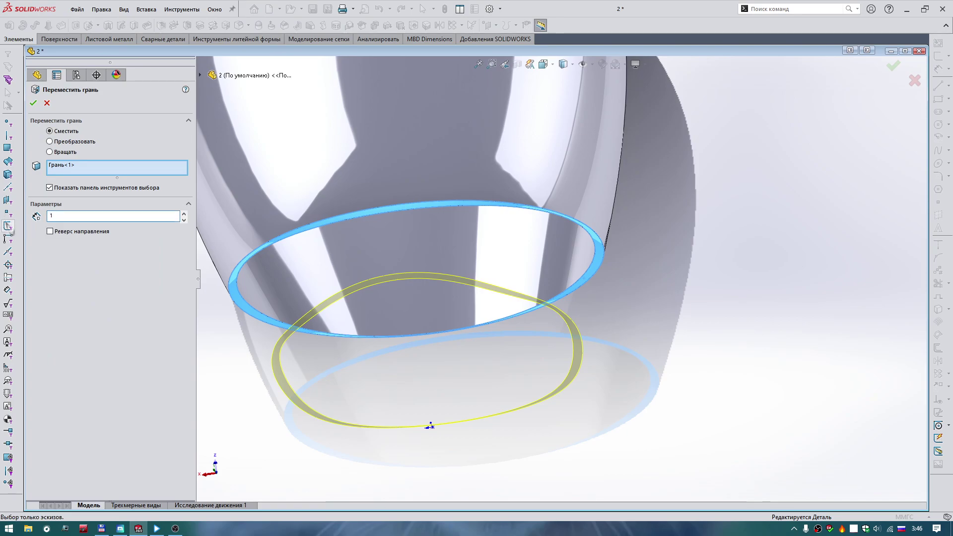
key(Return)
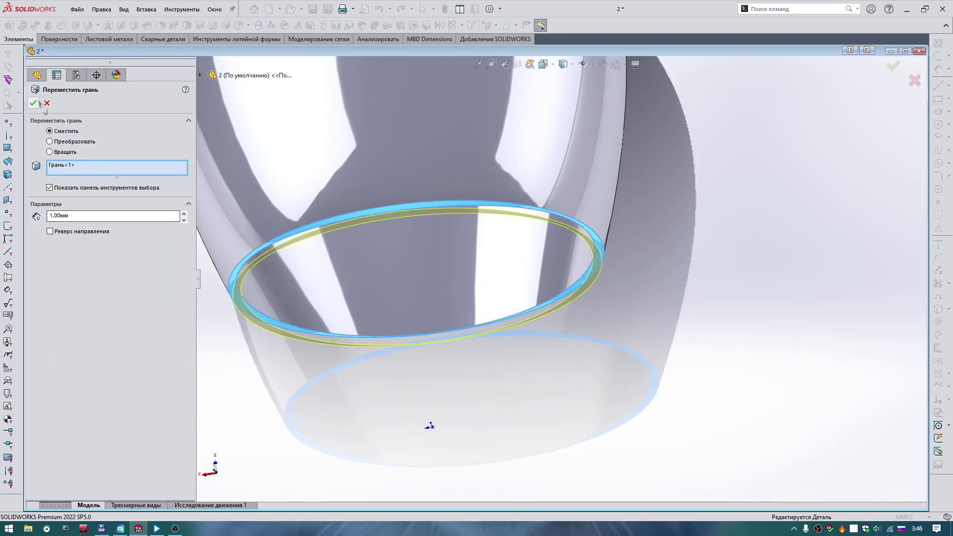
click(34, 103)
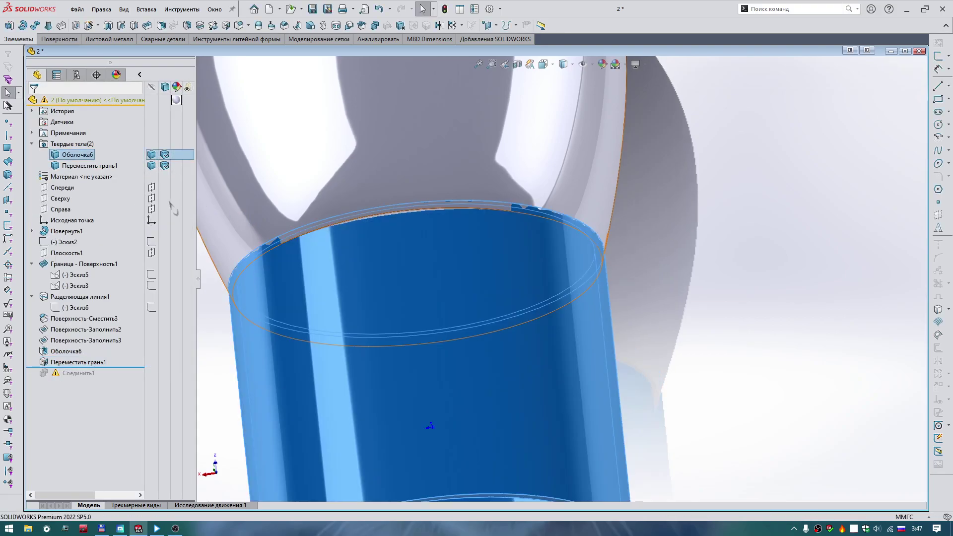
click(152, 166)
- Set the ring's top face as the split tool and drop the moved ring from bodies to cut
middle_drag(278, 256, 190, 31)
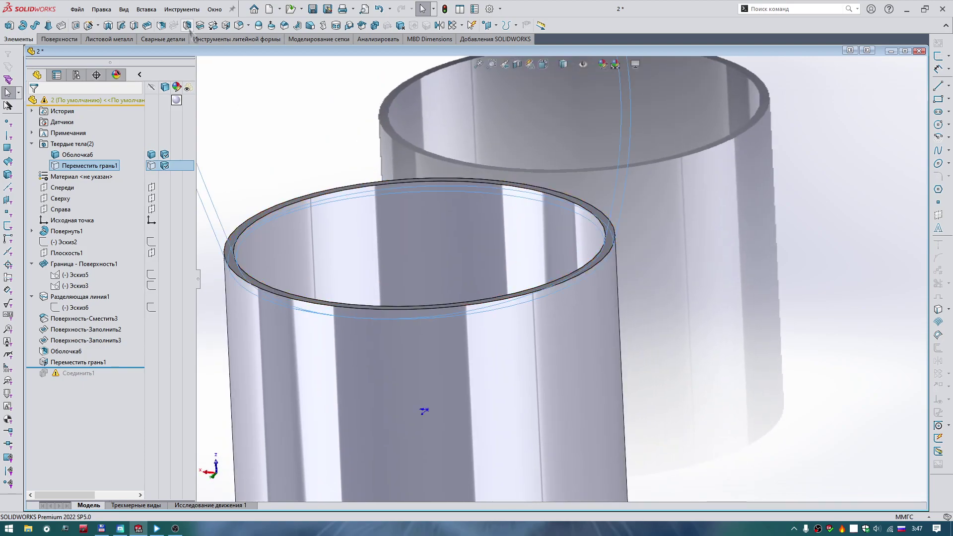
click(247, 224)
click(72, 248)
right_click(73, 249)
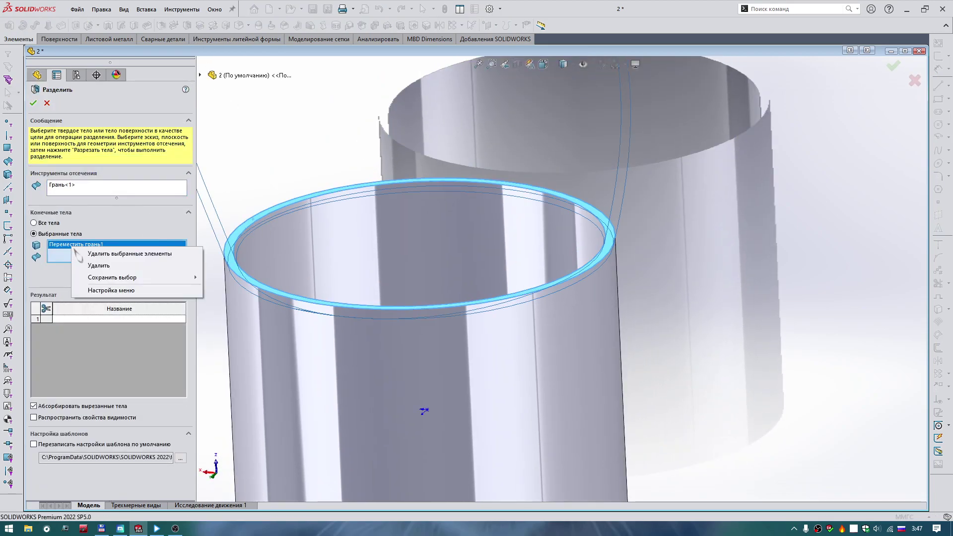
click(92, 266)
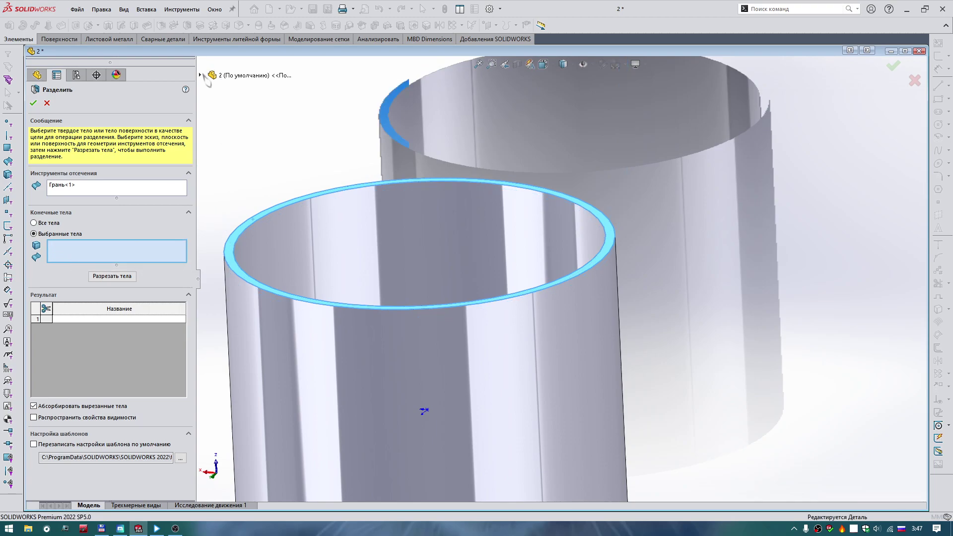
- Unhide the ring body from the Solid Bodies folder and select it as the body to cut
click(201, 75)
click(212, 120)
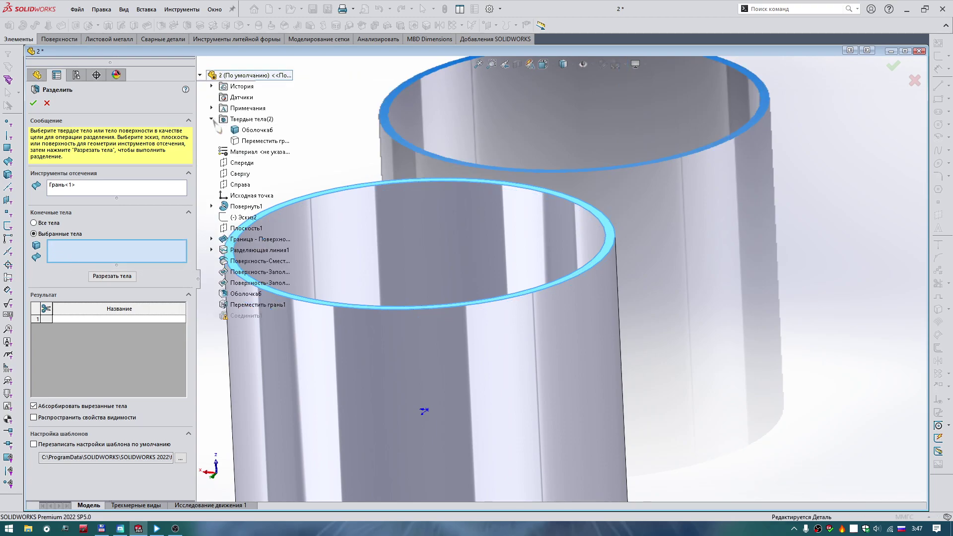
right_click(242, 142)
click(257, 161)
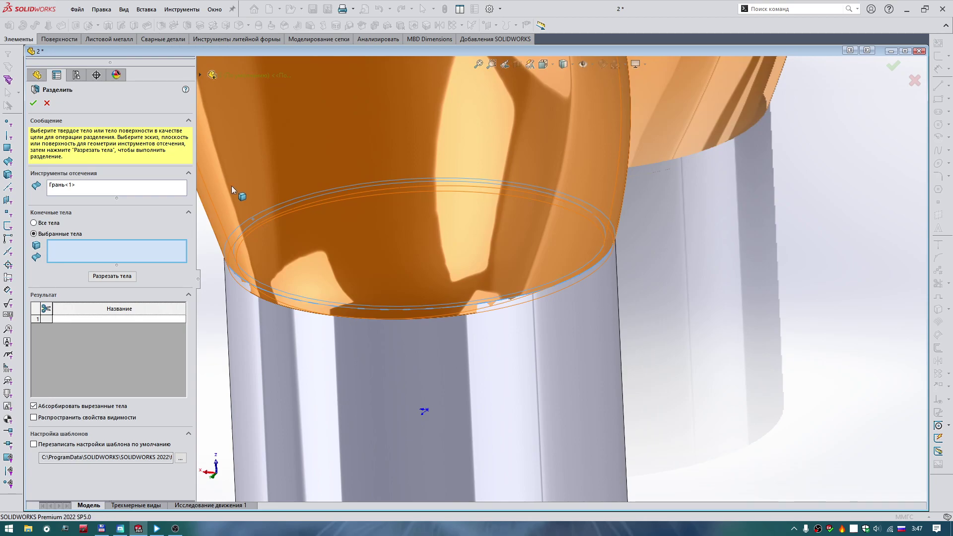
click(282, 181)
- Cut the bodies, absorb the resulting pieces, add the Оболочка6 shell, and confirm Разделить1
click(112, 276)
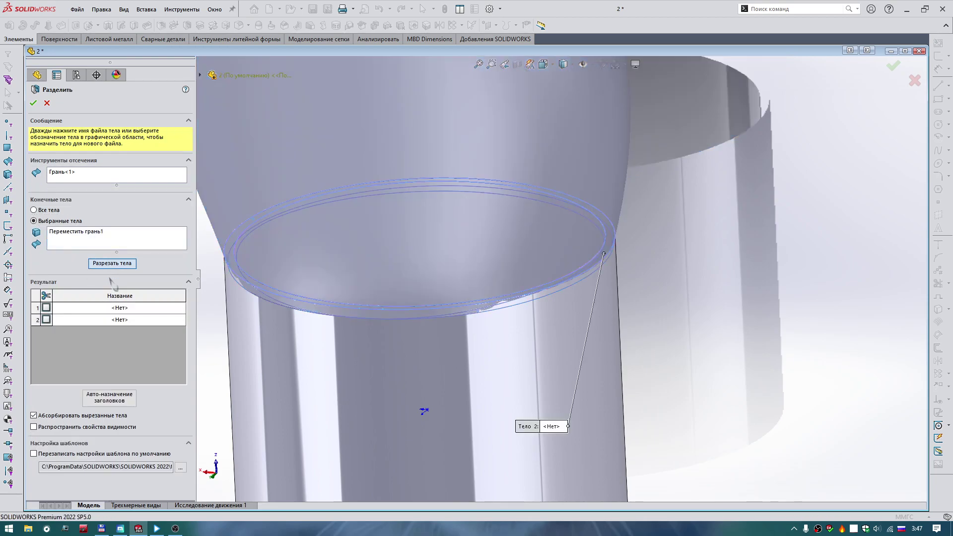
click(33, 416)
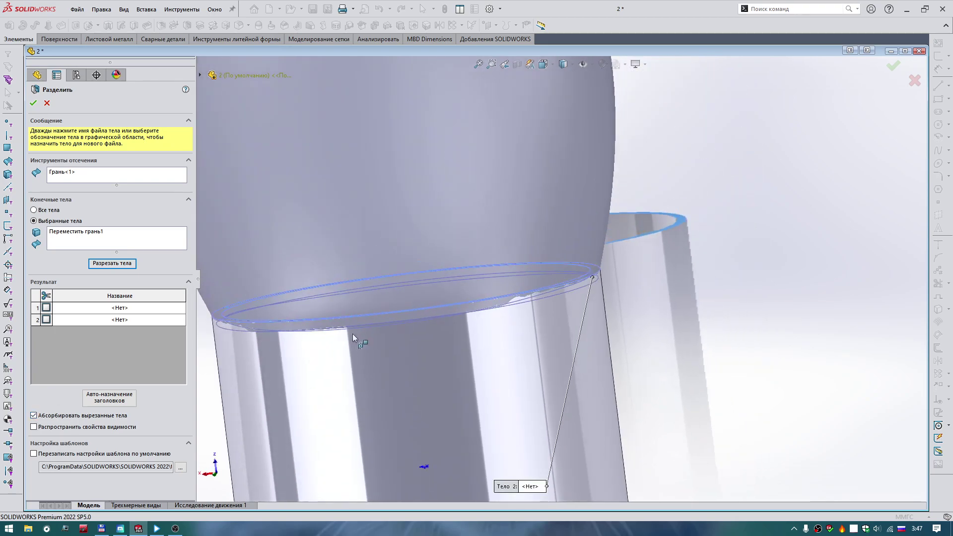
scroll(353, 334, down, 5)
scroll(517, 288, down, 3)
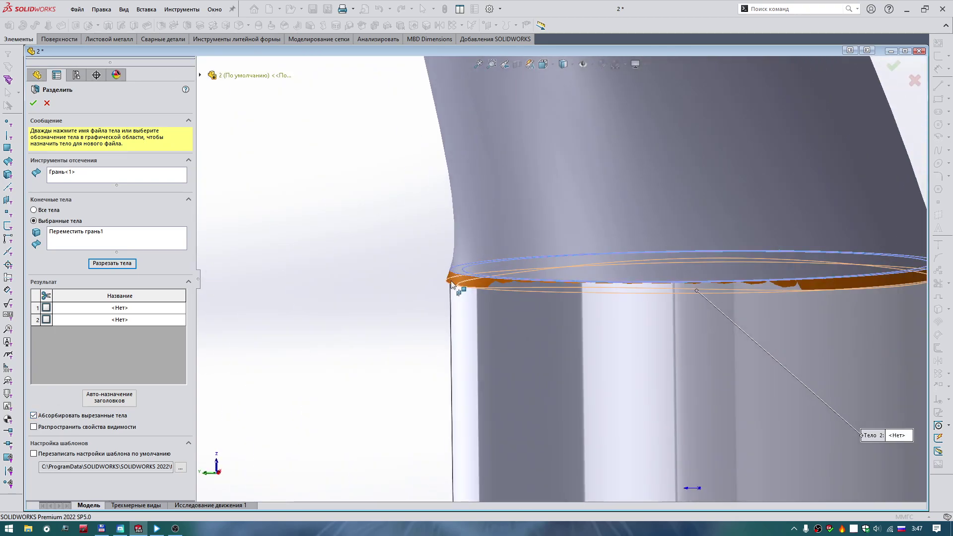
click(453, 284)
right_click(453, 284)
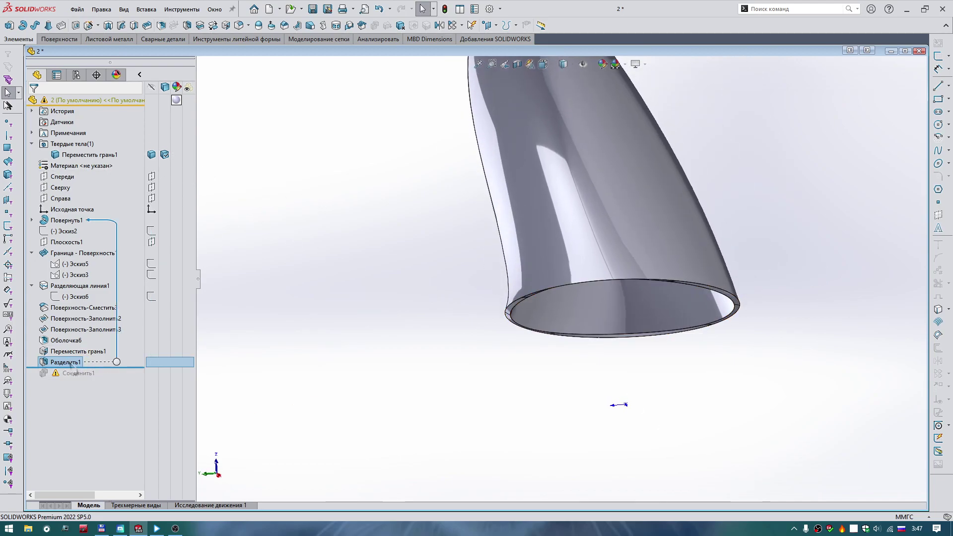
- Edit Разделить1, clear its target bodies, and cut the upper body again
right_click(72, 364)
click(78, 263)
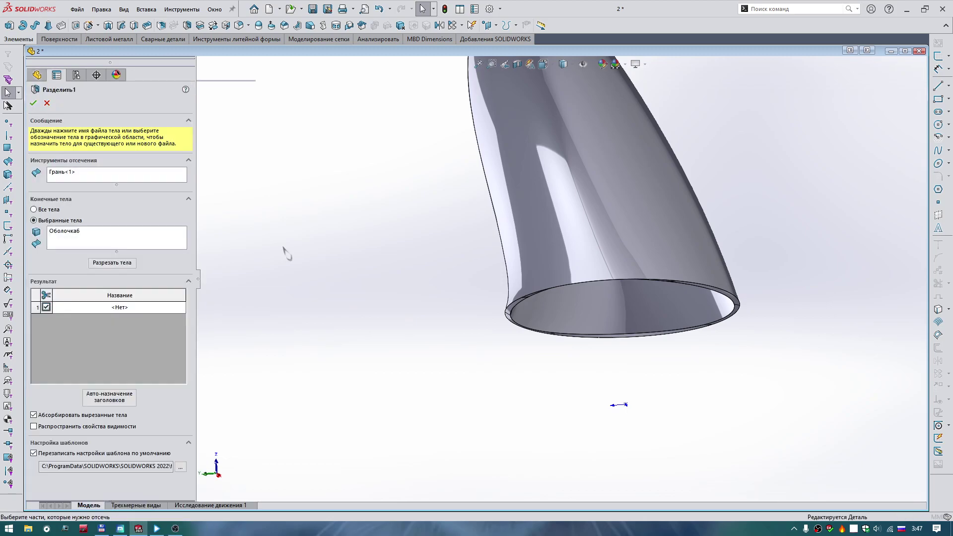
right_click(95, 239)
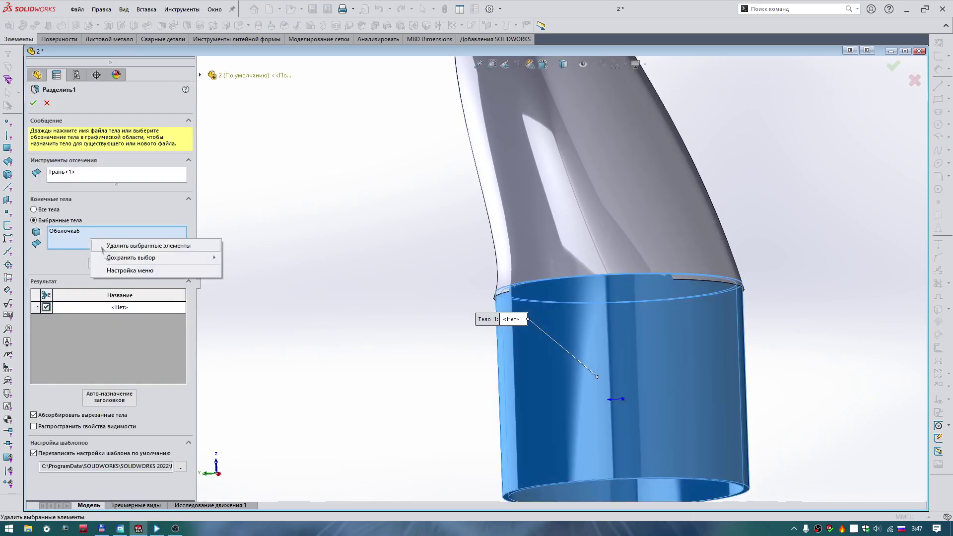
click(125, 259)
click(490, 222)
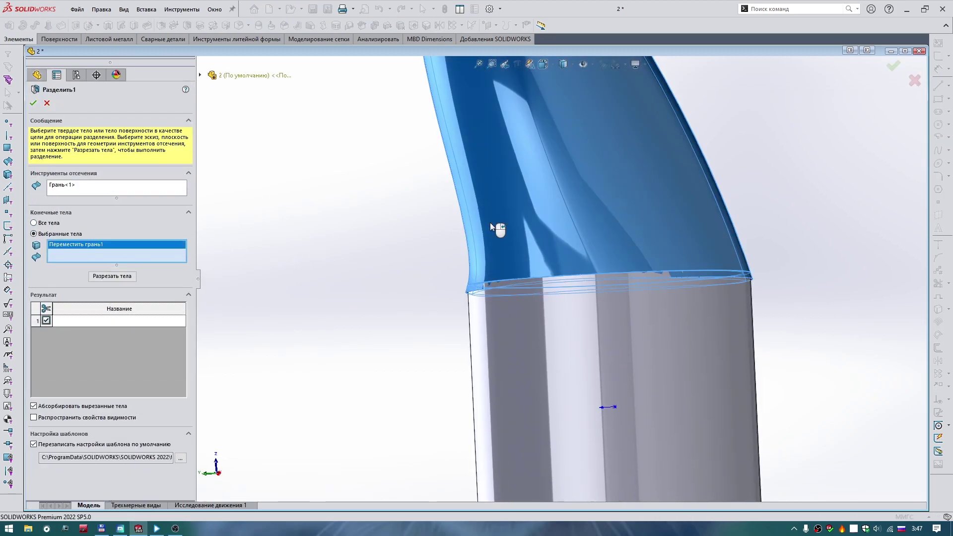
click(113, 279)
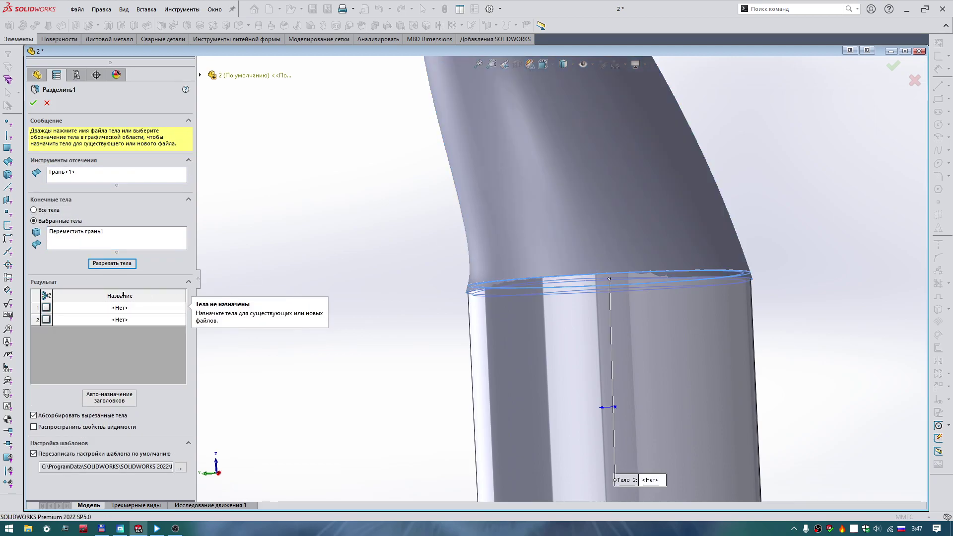
- Add the Оболочка6 body to the cut, keep the second piece, exclude the third, and confirm
scroll(526, 264, down, 3)
click(414, 309)
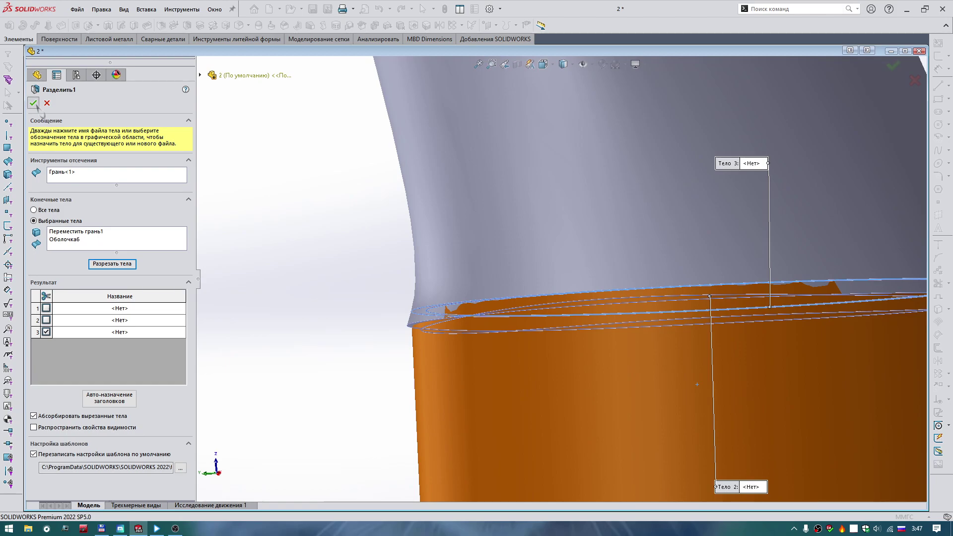
click(46, 332)
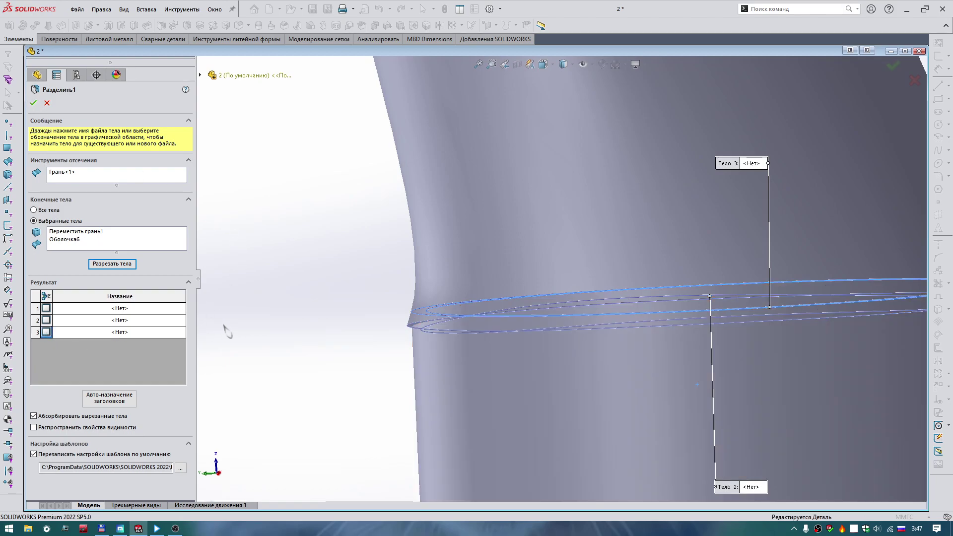
click(418, 322)
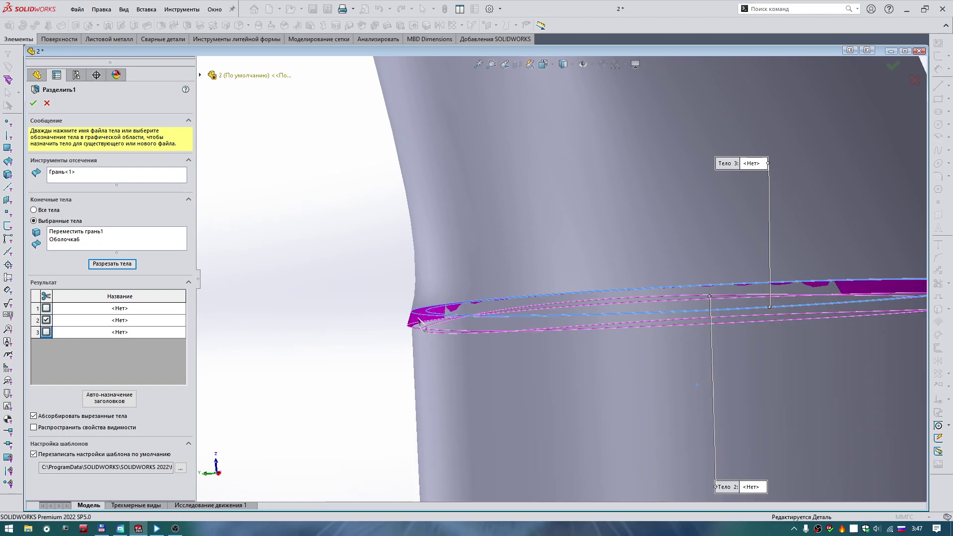
right_click(419, 322)
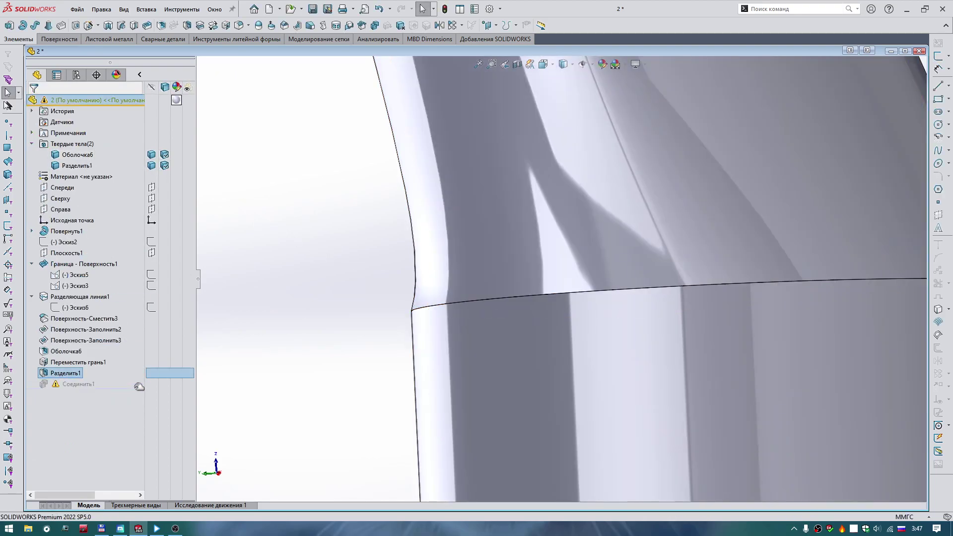
- Edit Соединить1 to include the Разделить1 base ring, merging everything into one body
click(77, 384)
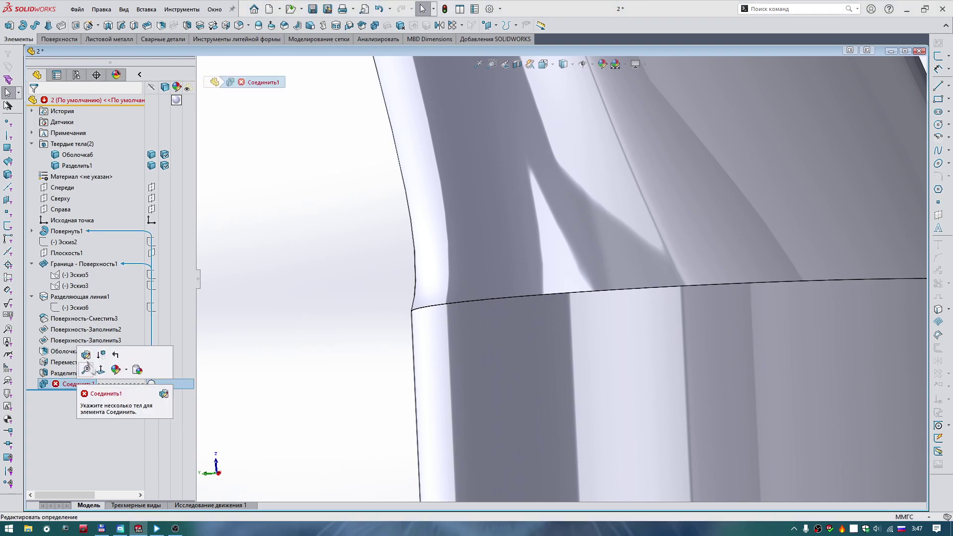
click(79, 366)
click(442, 290)
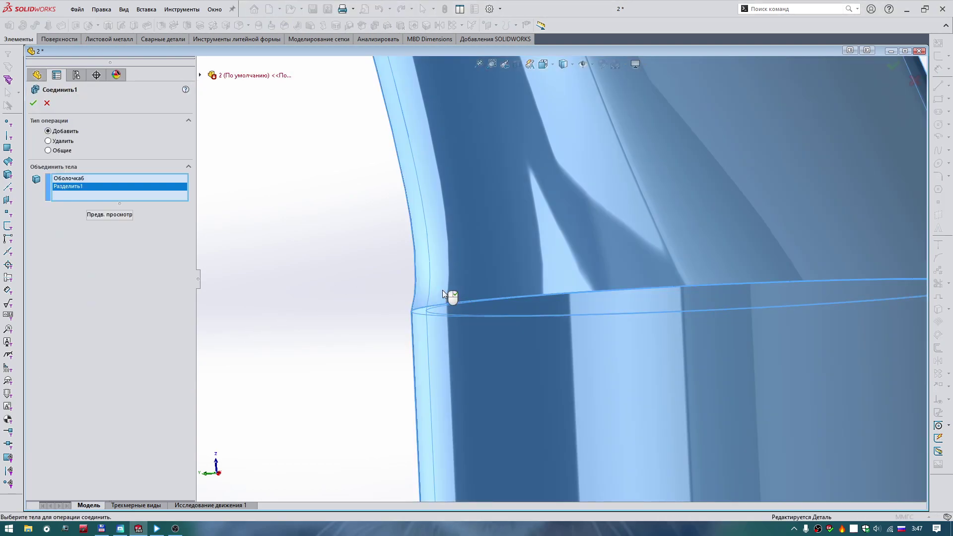
right_click(400, 313)
key(f)
- Check the wall with a section view, then inspect and pick the seam face left by the split
middle_drag(365, 320, 462, 183)
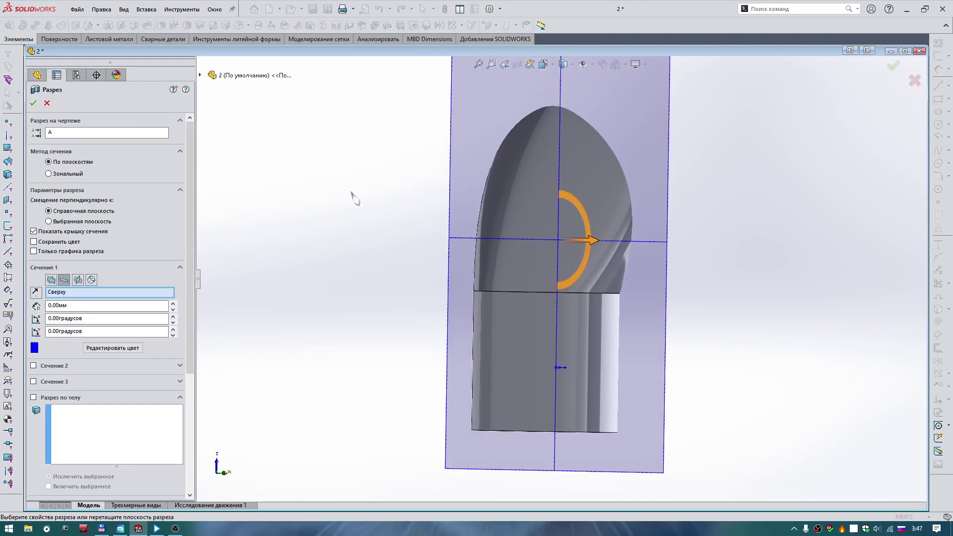
key(ctrl+8)
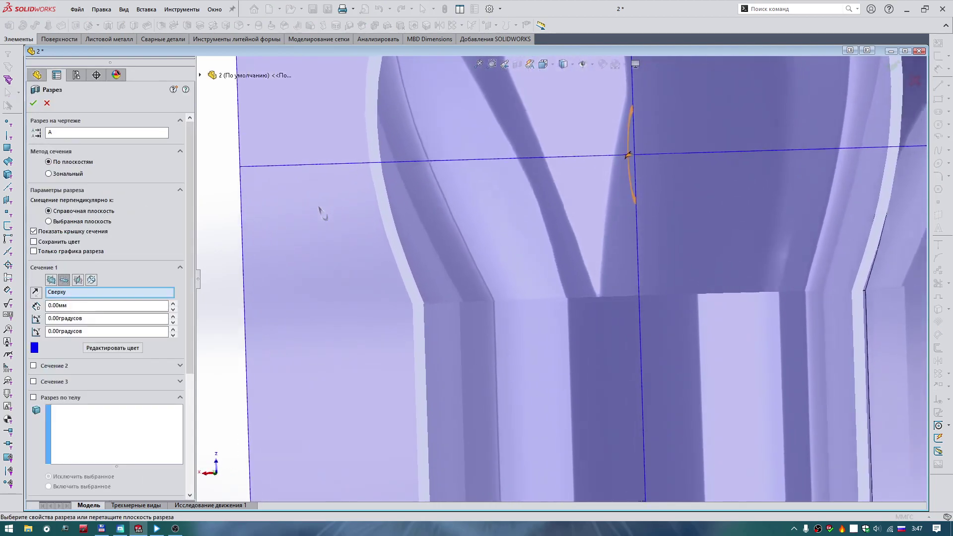
click(33, 103)
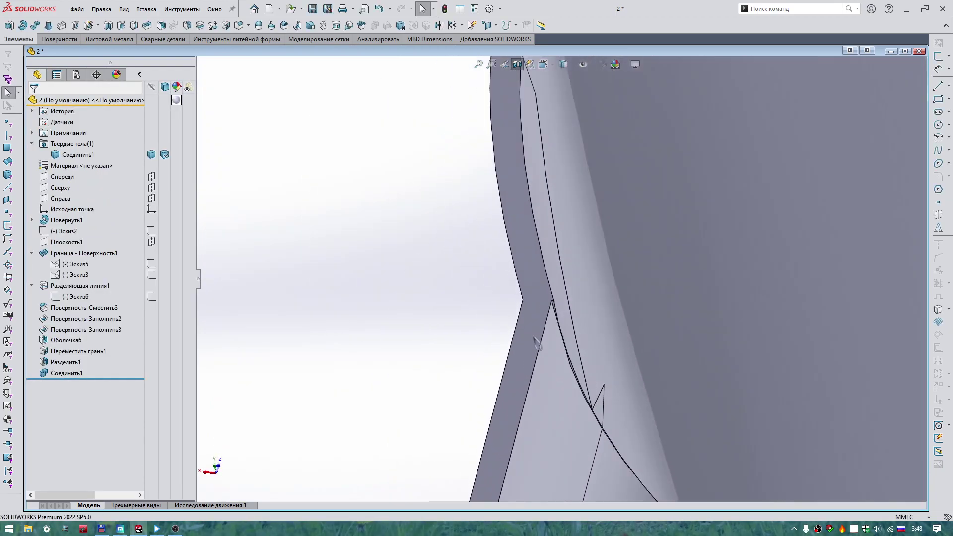
mouse_move(535, 343)
middle_down()
mouse_move(520, 104)
mouse_move(547, 175)
mouse_move(528, 323)
mouse_move(679, 266)
mouse_move(797, 272)
mouse_move(675, 240)
mouse_move(640, 276)
mouse_move(561, 263)
middle_up()
click(492, 356)
- Zoom in on the seam, clear the face selection, and bring up the Surfaces tools
scroll(493, 355, up, 5)
scroll(497, 341, up, 5)
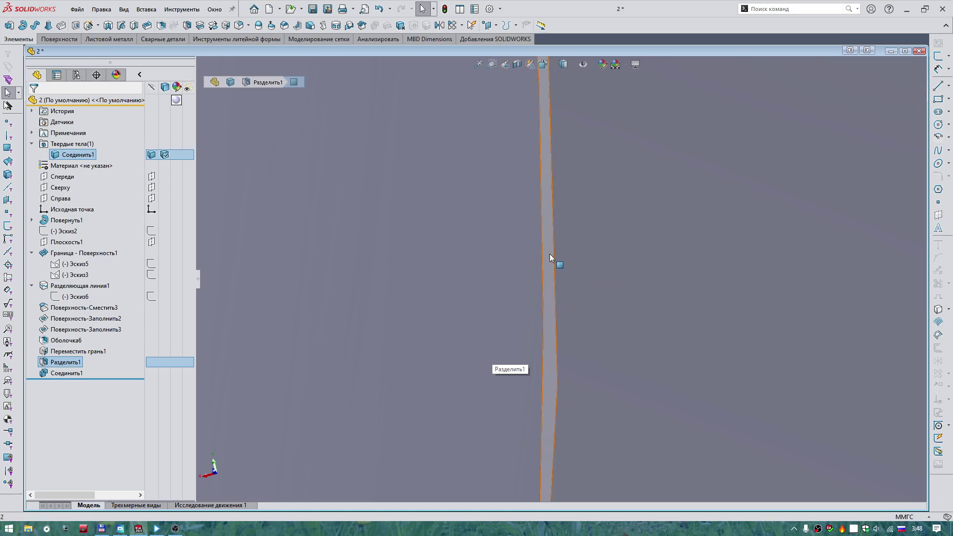
scroll(549, 254, up, 5)
scroll(555, 254, up, 5)
click(735, 266)
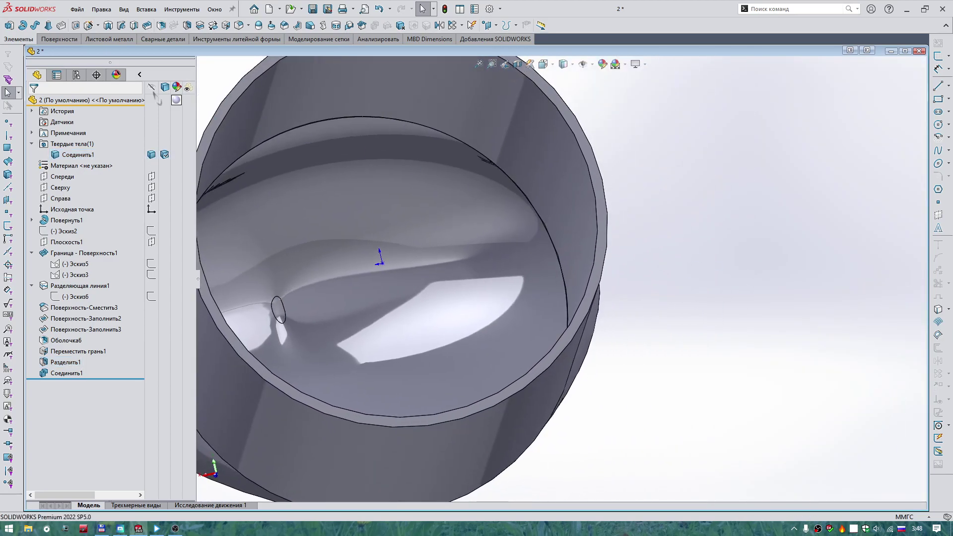
click(63, 41)
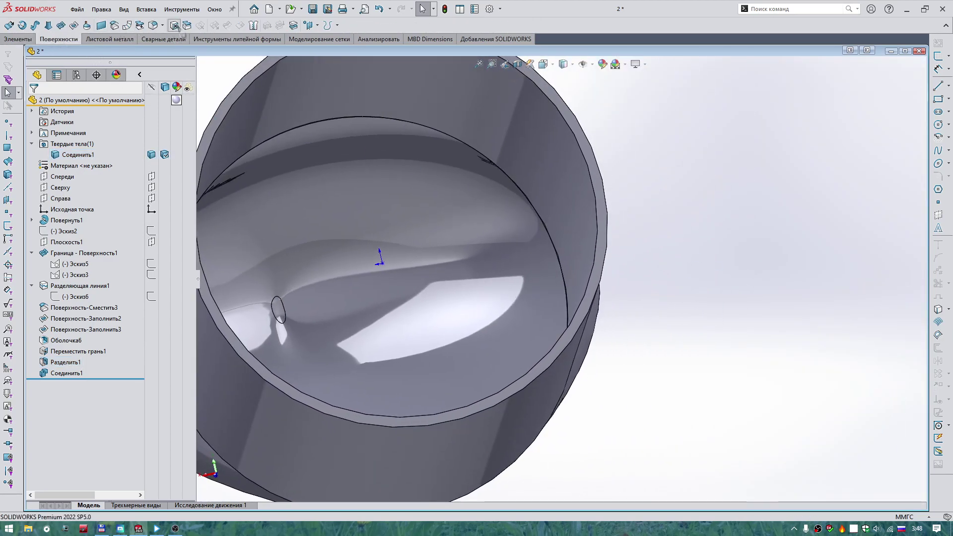
- Start Delete Face with fill and select the first two stray seam faces on the rim
click(175, 26)
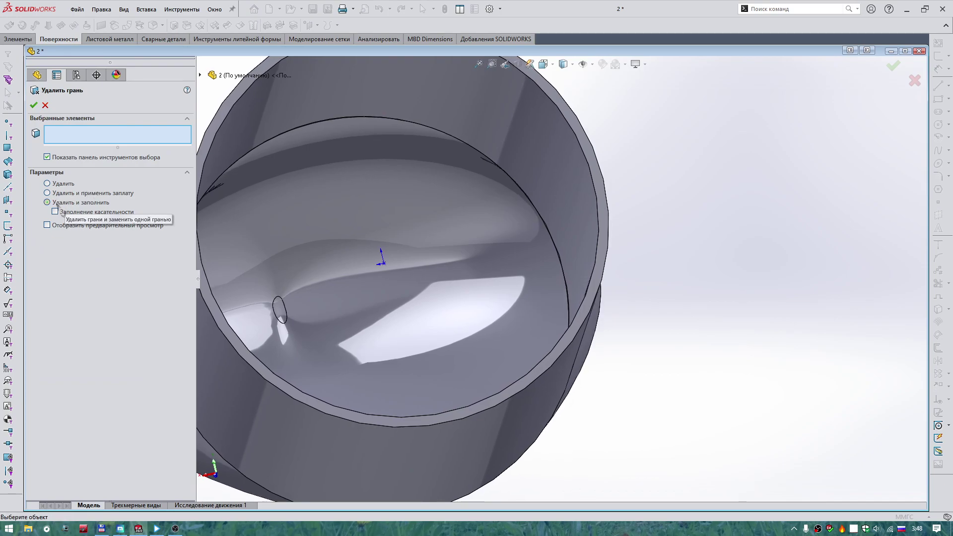
scroll(553, 297, down, 5)
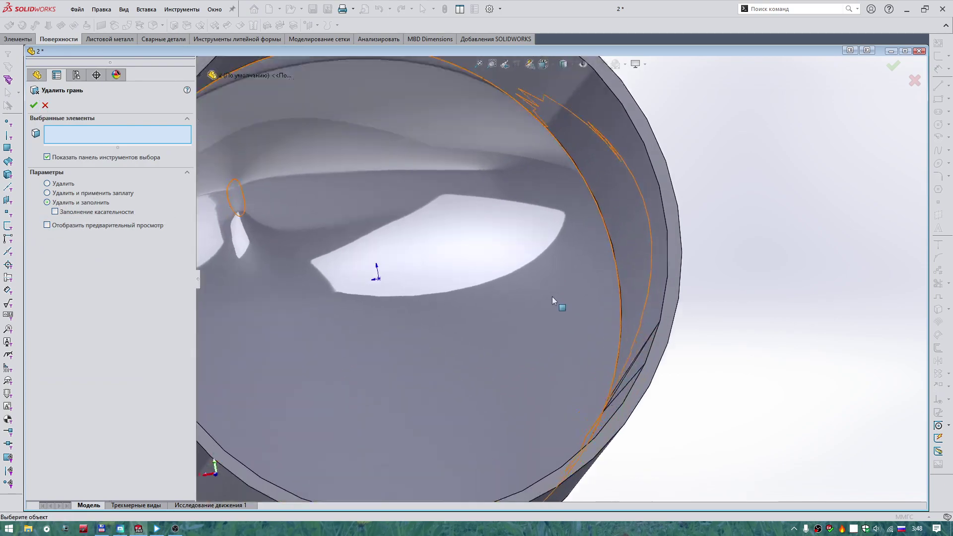
scroll(677, 317, down, 5)
click(618, 297)
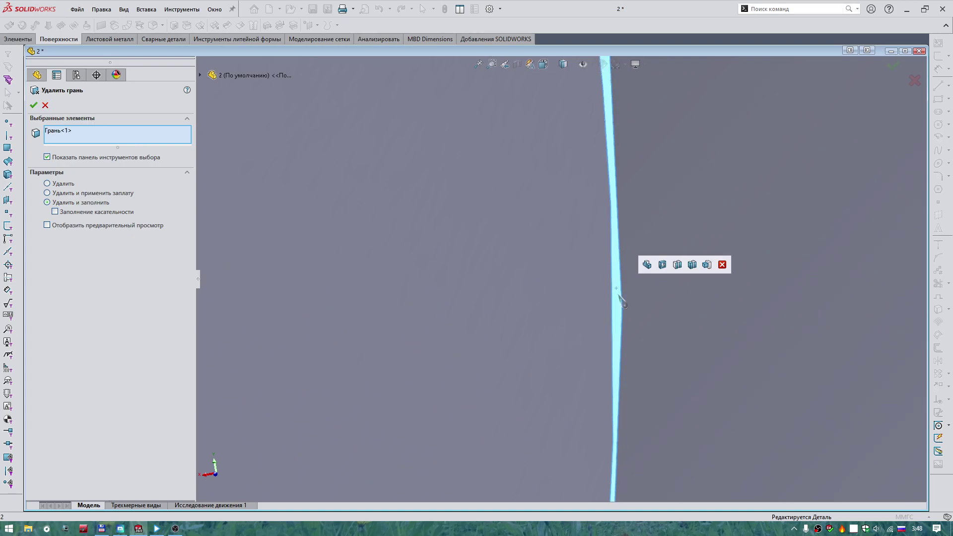
scroll(617, 296, up, 3)
scroll(528, 230, up, 3)
scroll(488, 223, up, 2)
scroll(488, 223, down, 5)
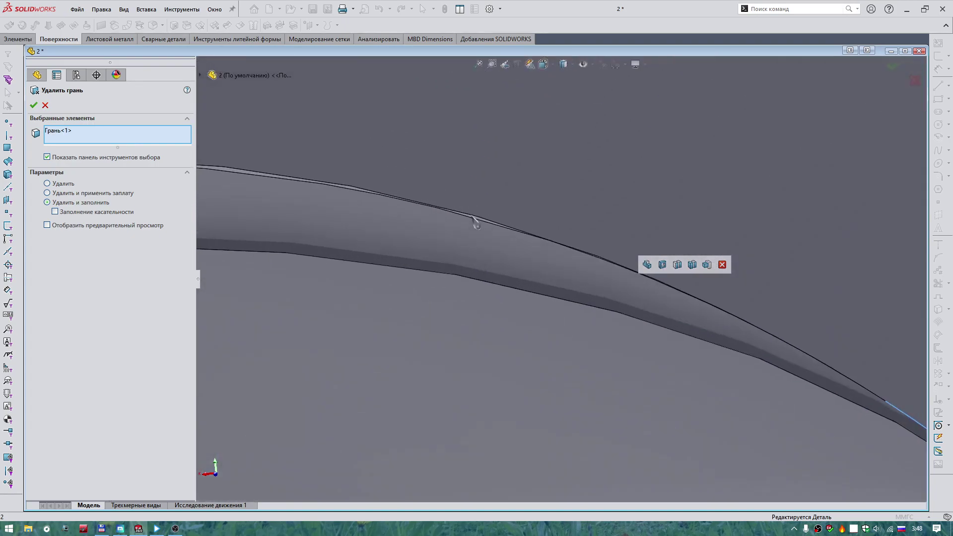
scroll(474, 230, down, 2)
click(516, 238)
scroll(519, 234, up, 3)
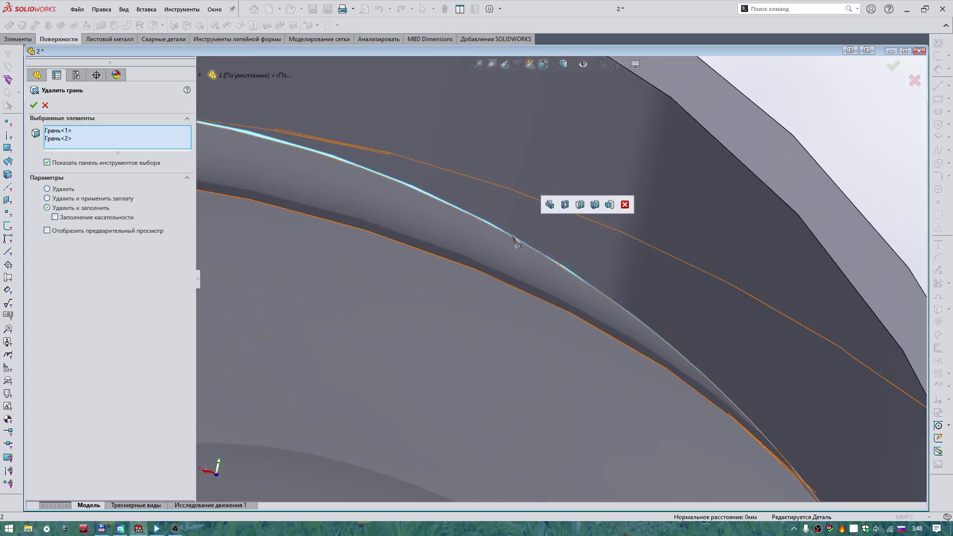
scroll(516, 233, up, 3)
scroll(501, 219, up, 2)
scroll(501, 222, down, 3)
scroll(379, 277, down, 2)
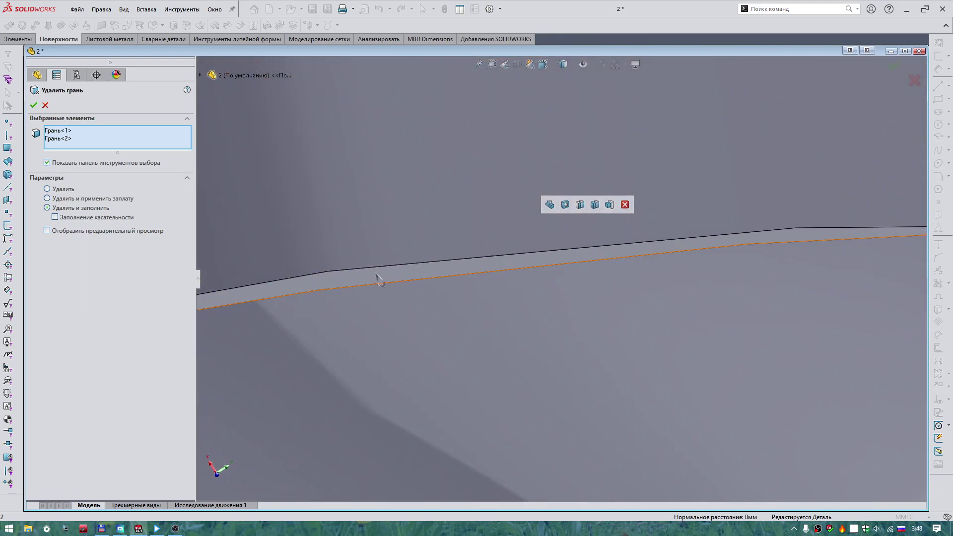
- Add the remaining thin seam faces, including the rim sliver, and apply the Delete and Fill
click(366, 281)
scroll(365, 280, up, 1)
scroll(366, 281, up, 3)
scroll(447, 348, up, 2)
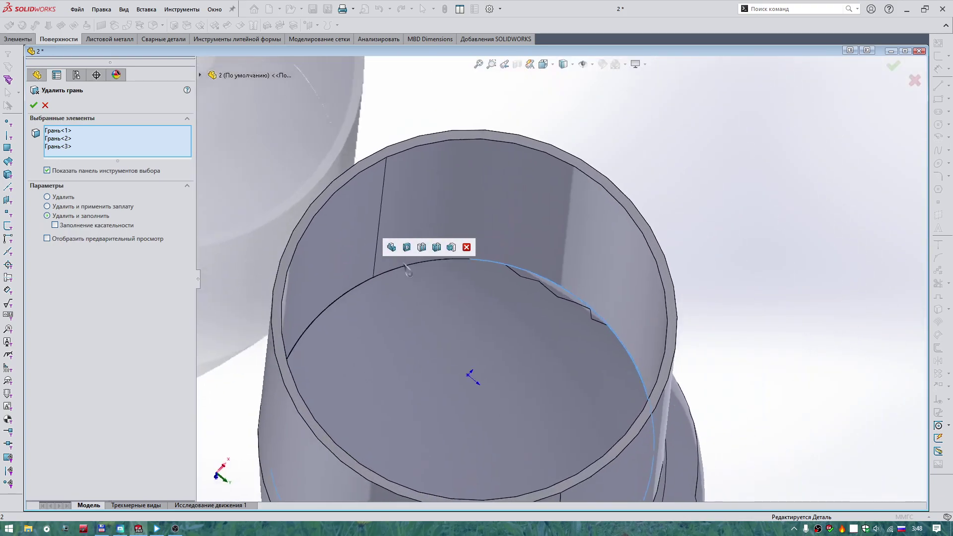
scroll(348, 308, down, 4)
scroll(337, 312, down, 2)
scroll(339, 328, down, 1)
click(341, 353)
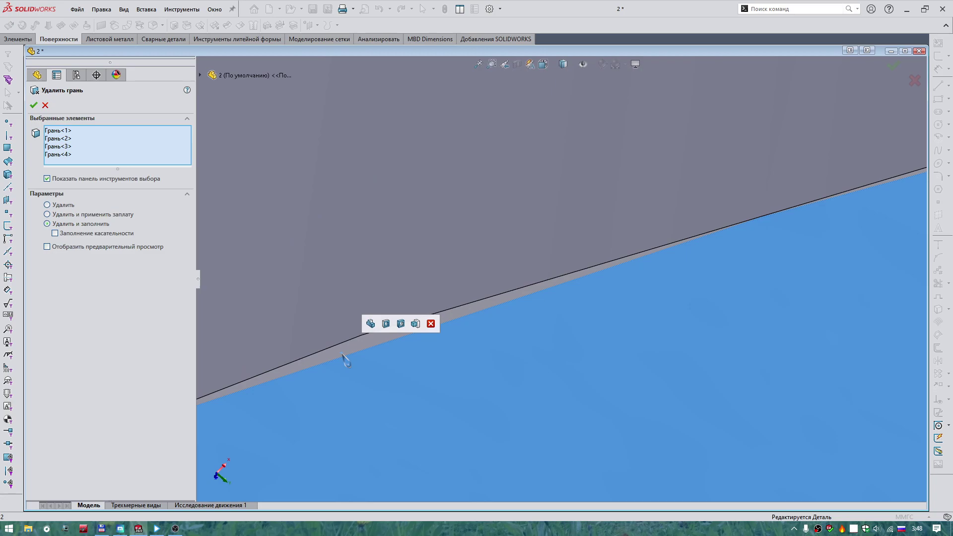
click(337, 346)
scroll(341, 342, up, 2)
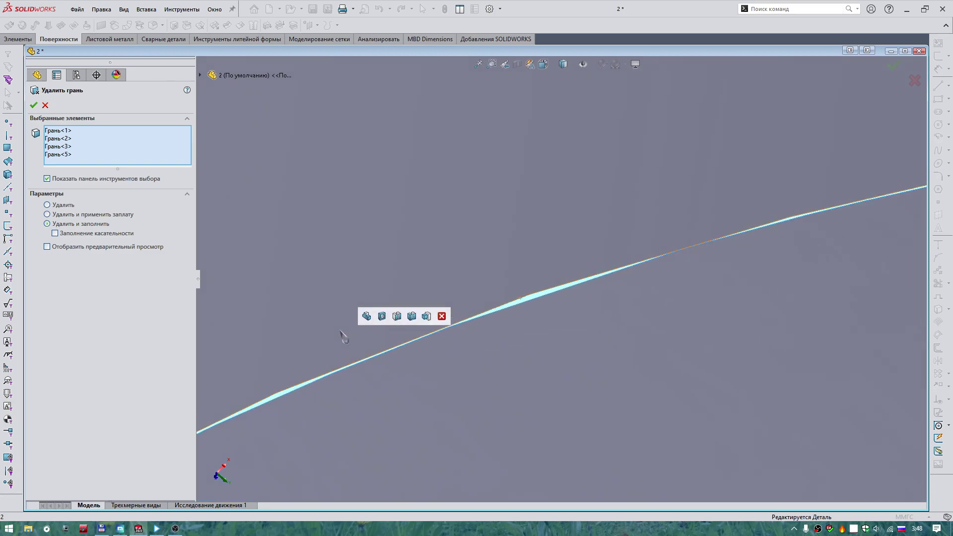
scroll(341, 343, up, 2)
scroll(348, 323, up, 3)
middle_drag(368, 286, 53, 100)
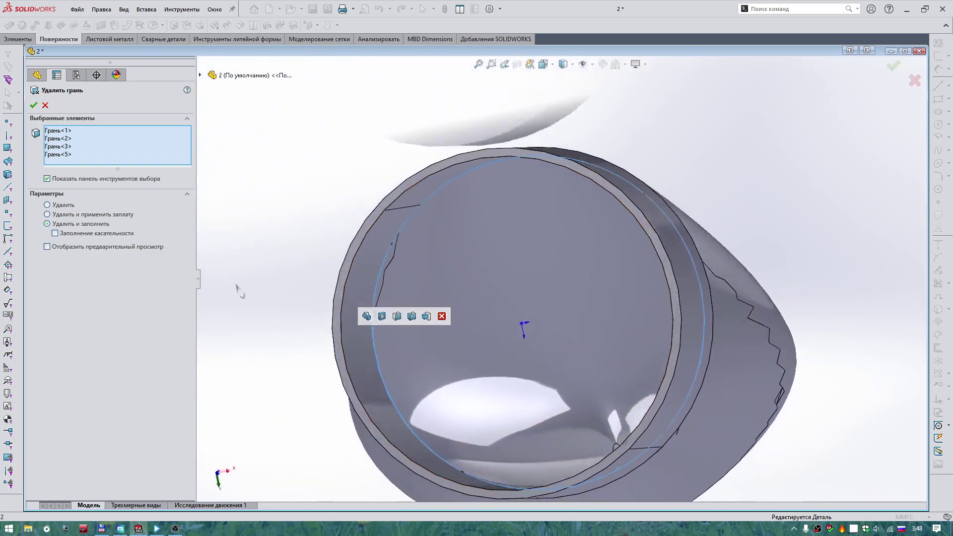
click(33, 105)
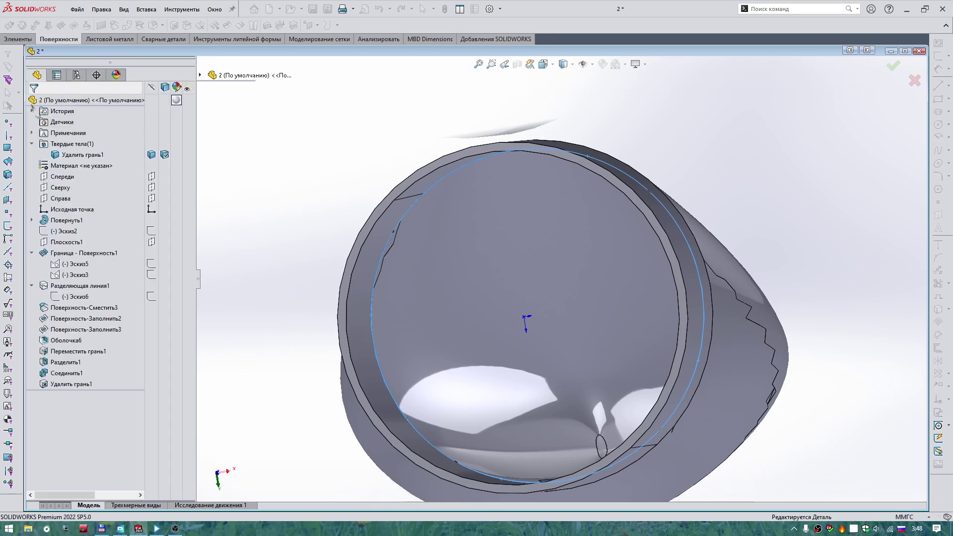
middle_drag(304, 153, 308, 156)
key(Down)
key(Down)
key(Down)
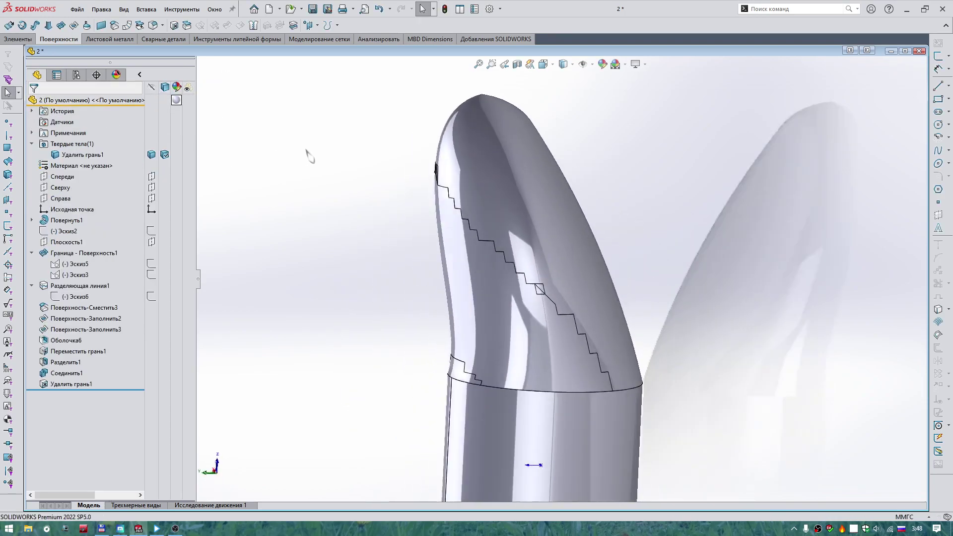
key(Left)
key(Left)
key(Left)
key(Left)
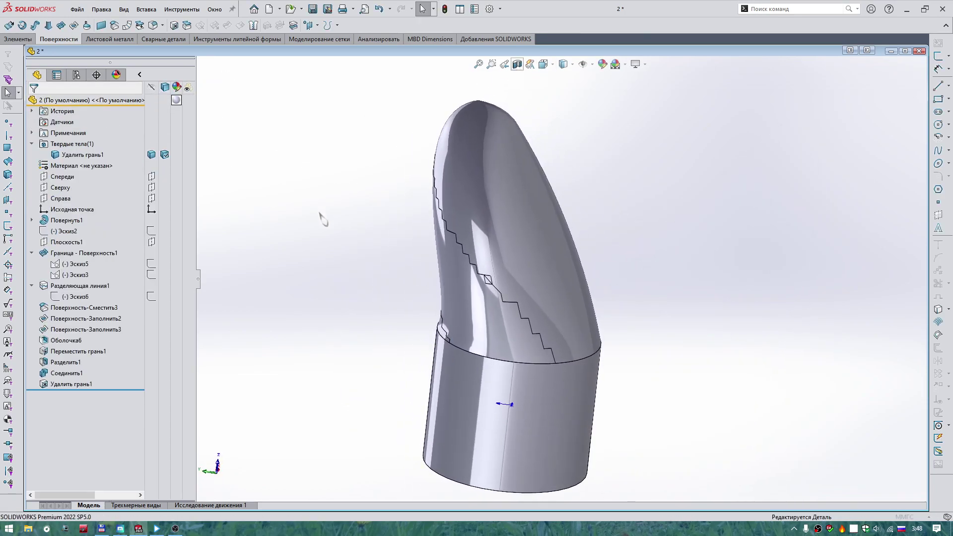
scroll(640, 264, down, 5)
scroll(606, 291, down, 5)
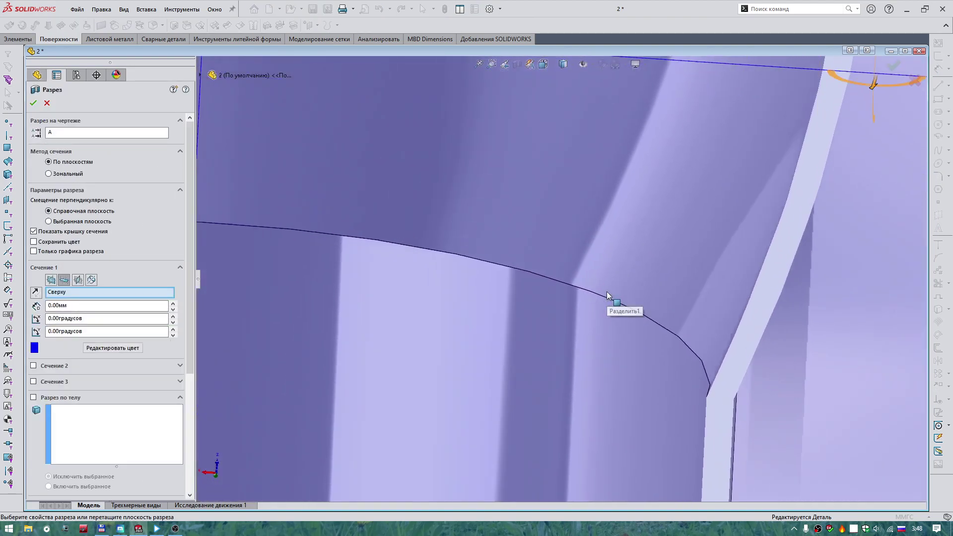
key(Escape)
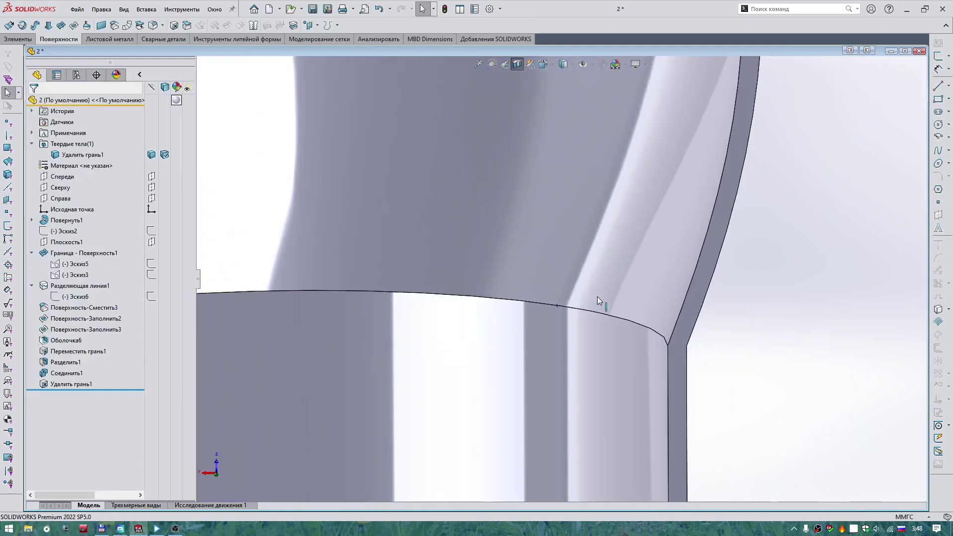
key(Up)
key(Up)
key(Up)
key(Up)
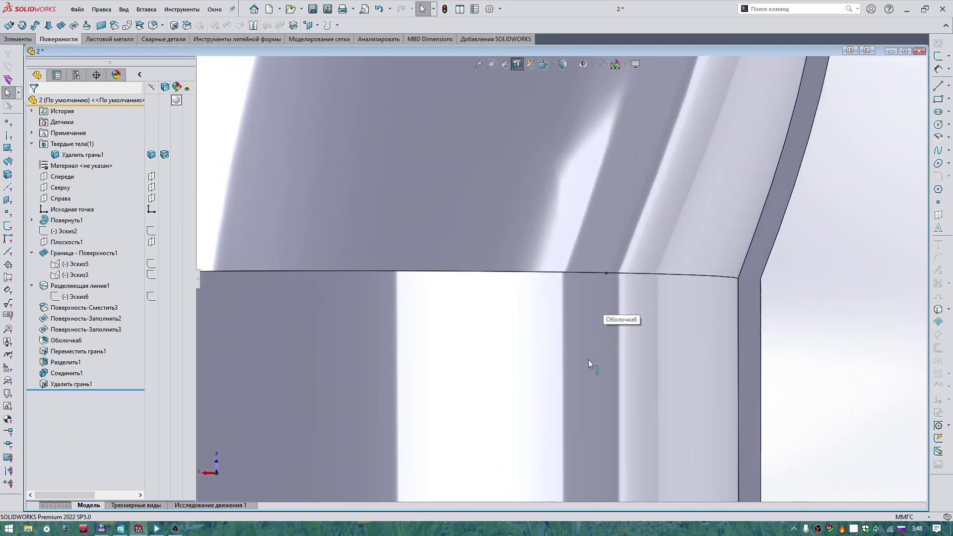
key(Left)
key(Left)
key(Down)
key(Down)
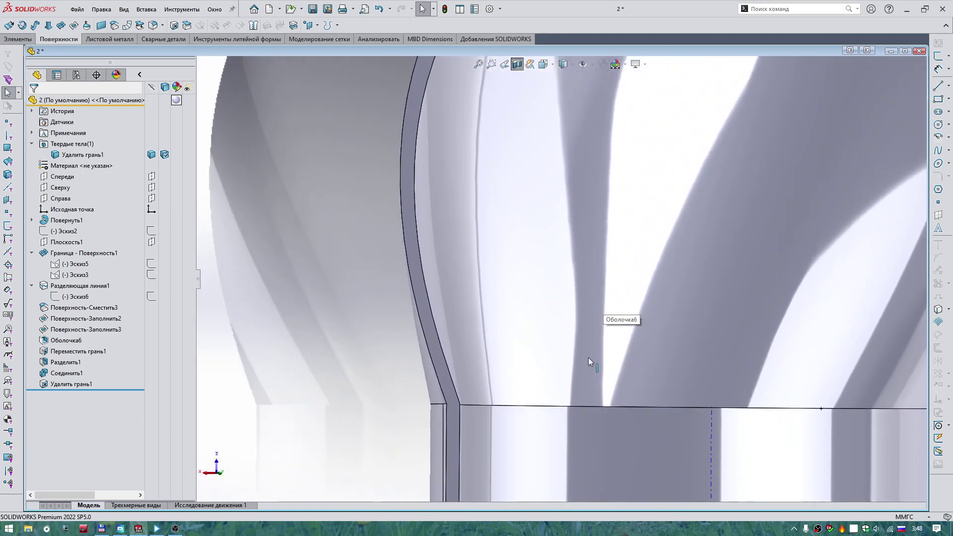
scroll(588, 361, up, 3)
scroll(596, 164, down, 3)
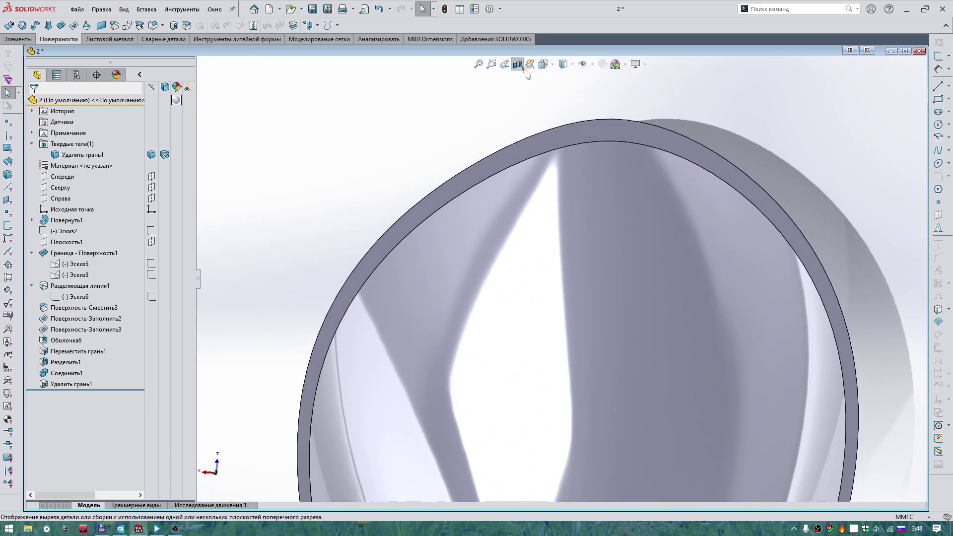
key(Down)
click(516, 65)
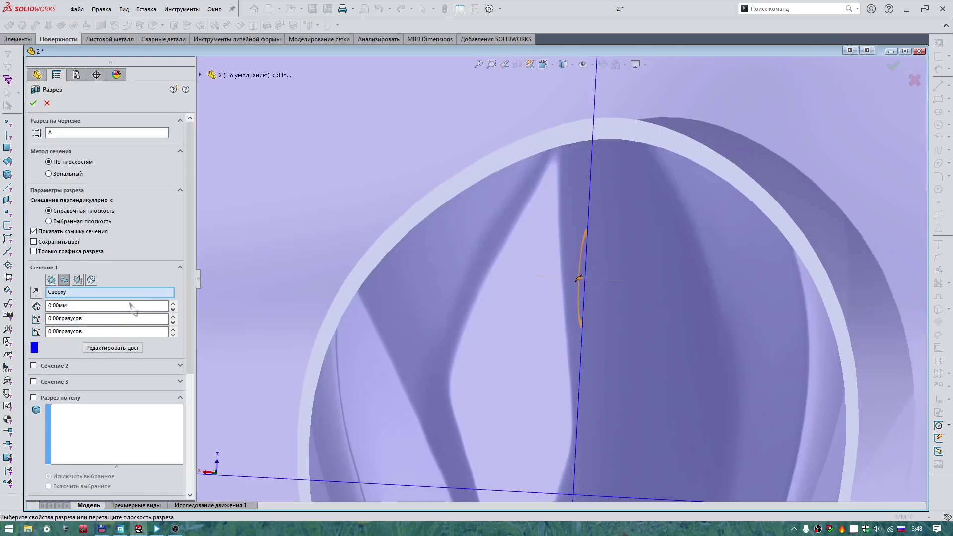
click(77, 280)
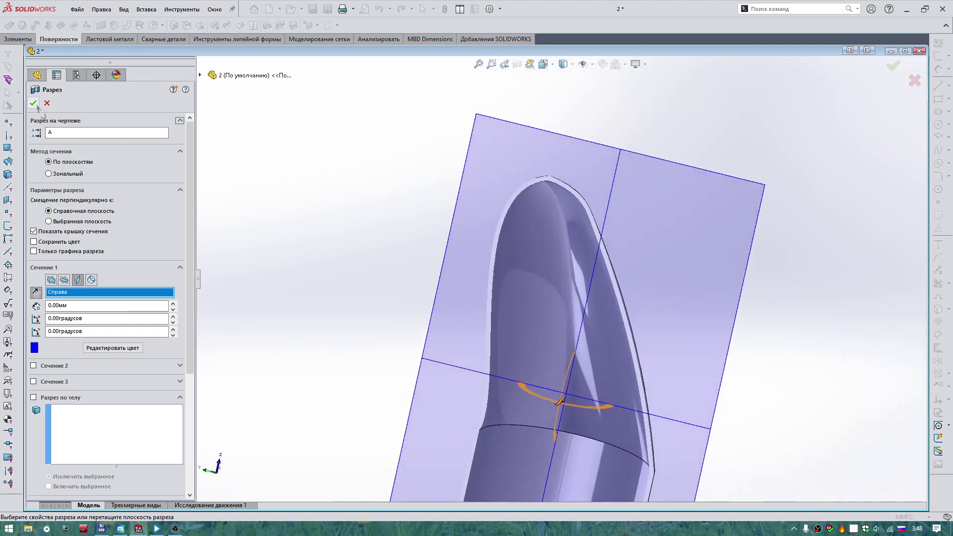
click(34, 103)
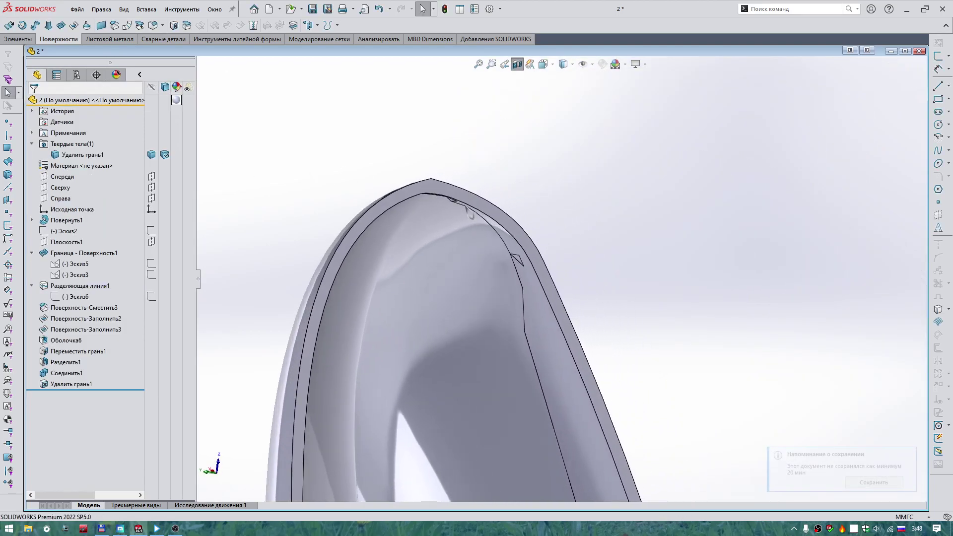
scroll(467, 234, down, 3)
scroll(471, 248, up, 2)
scroll(469, 253, down, 3)
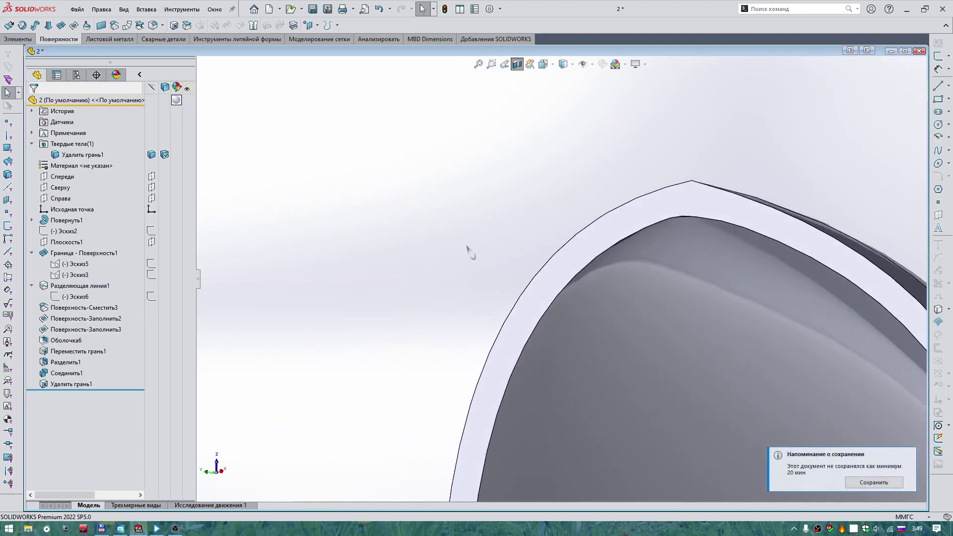
mouse_move(471, 252)
middle_down()
mouse_move(496, 154)
mouse_move(321, 143)
middle_up()
click(187, 155)
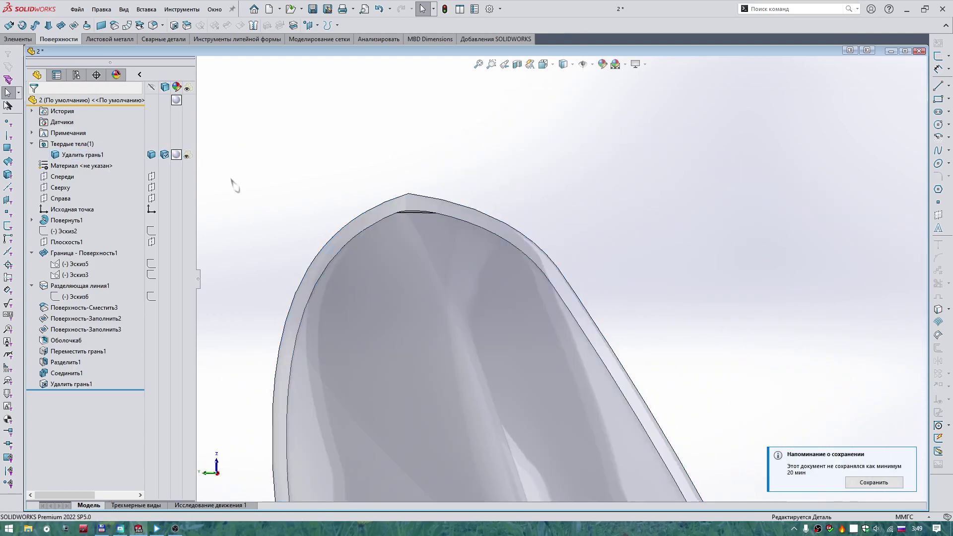
middle_drag(234, 185, 285, 213)
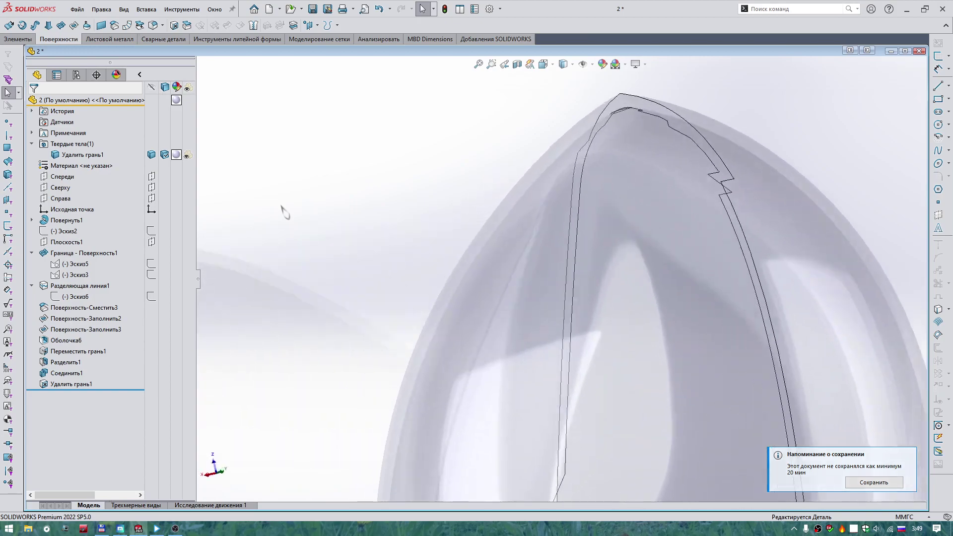